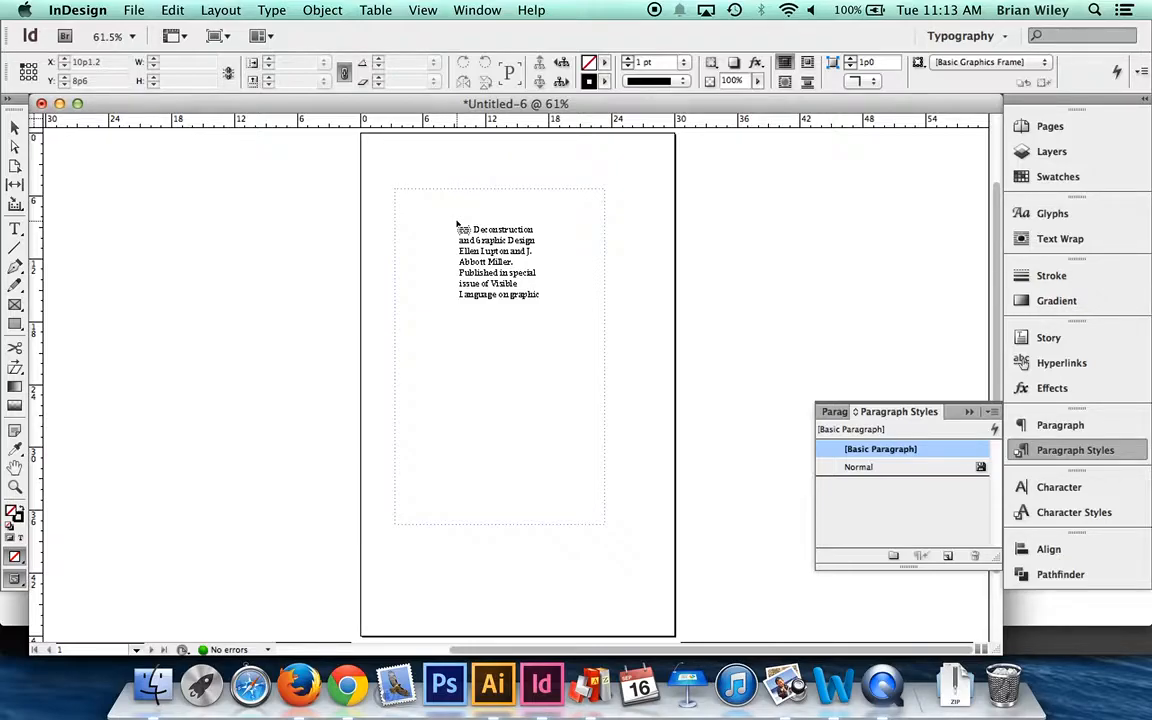
- Place the loaded essay text into the primary text frame on page 1
{"action": "left_click_drag", "start_coordinate": [456, 224], "coordinate": [454, 290]}
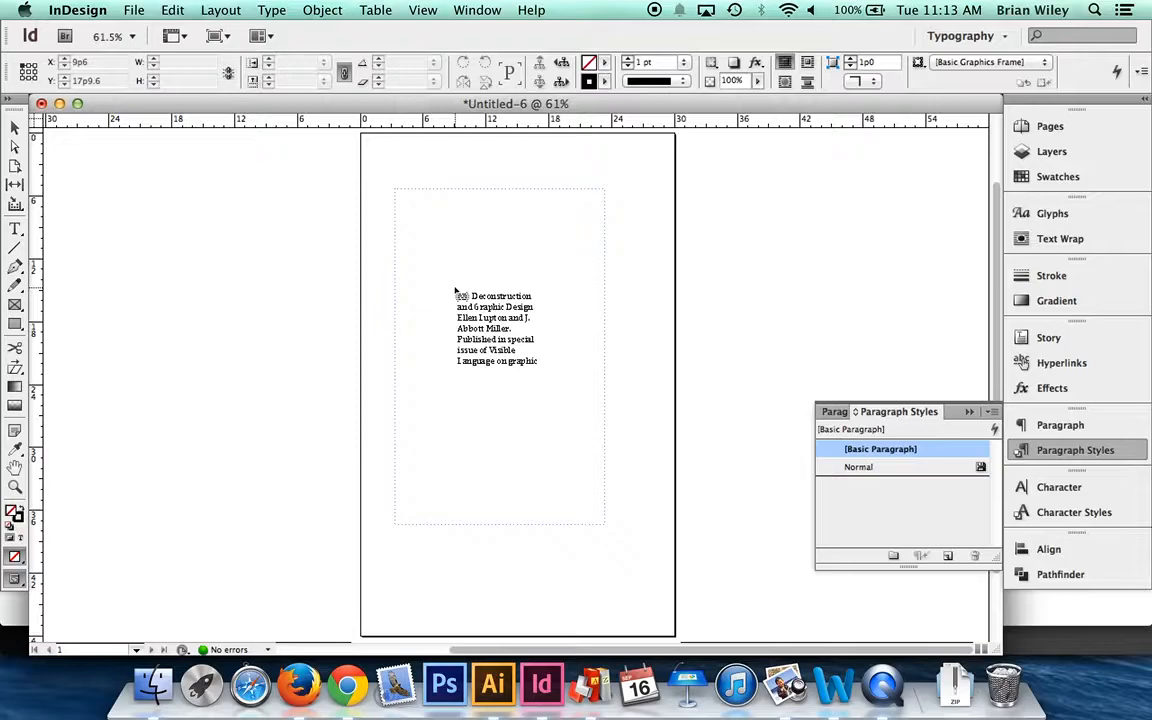
{"action": "left_click_drag", "start_coordinate": [455, 290], "coordinate": [434, 218]}
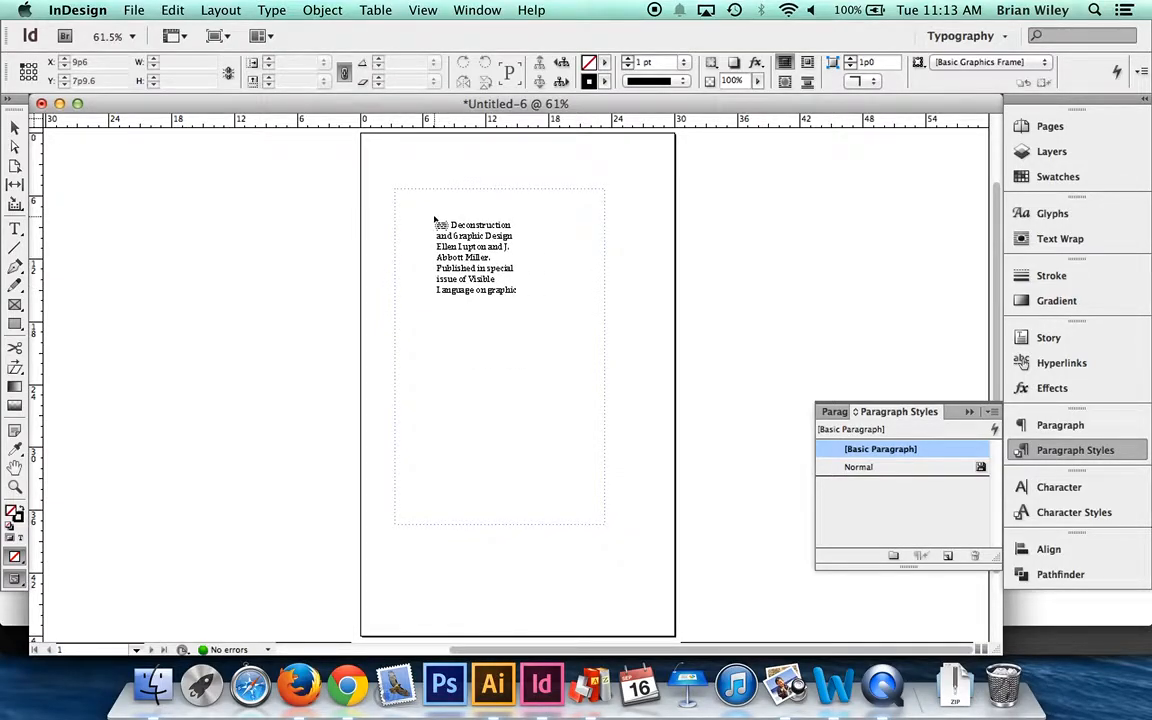
{"action": "left_click", "coordinate": [434, 220]}
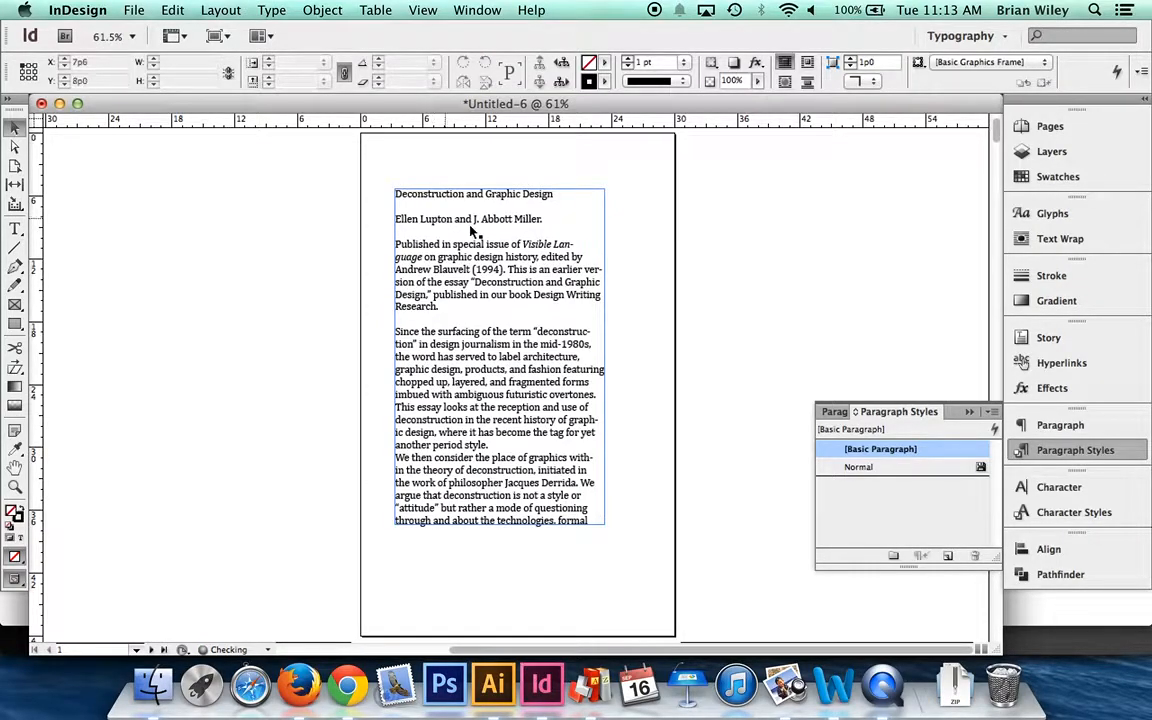
- Look through the document's page thumbnails and inspect how the text flows on pages 20-21 and page 30
{"action": "left_click", "coordinate": [1048, 126]}
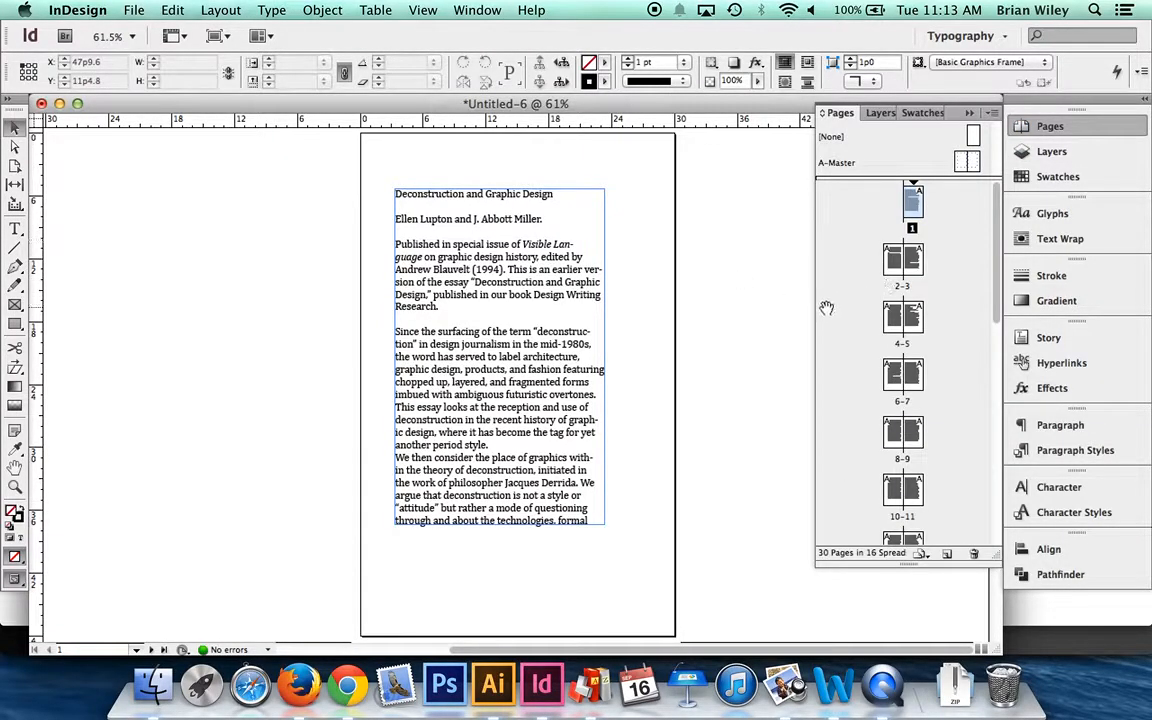
{"action": "scroll", "coordinate": [827, 311], "scroll_direction": "down", "scroll_amount": 10}
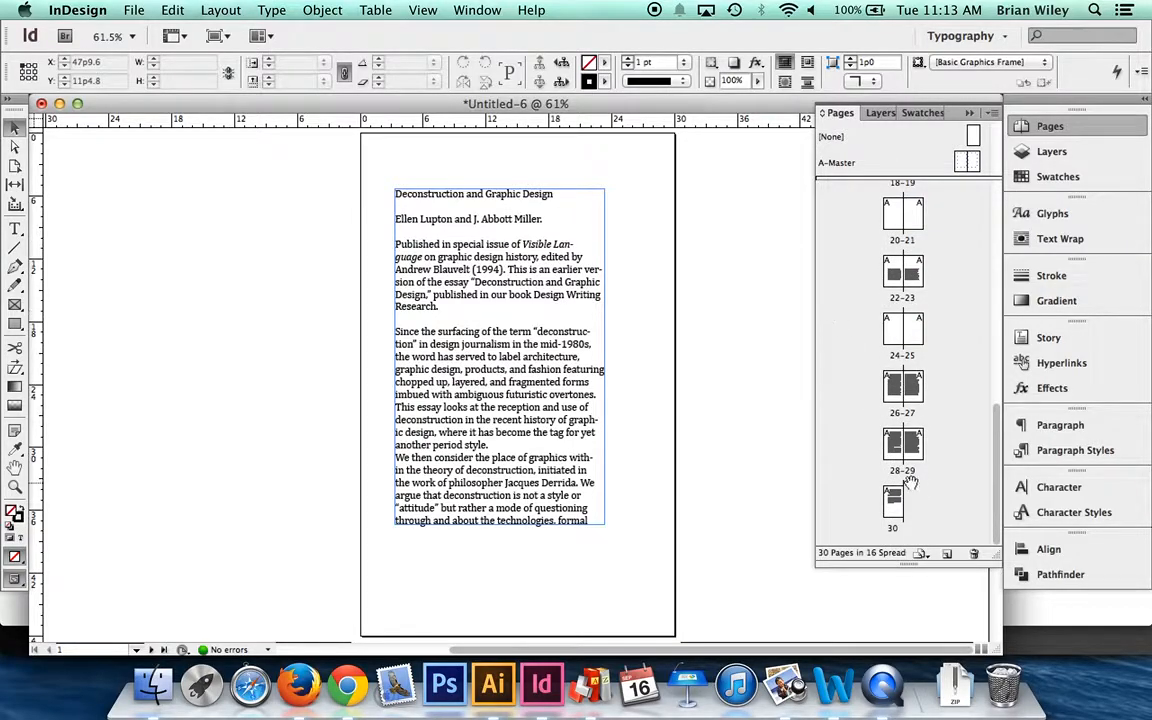
{"action": "scroll", "coordinate": [900, 290], "scroll_direction": "up", "scroll_amount": 1}
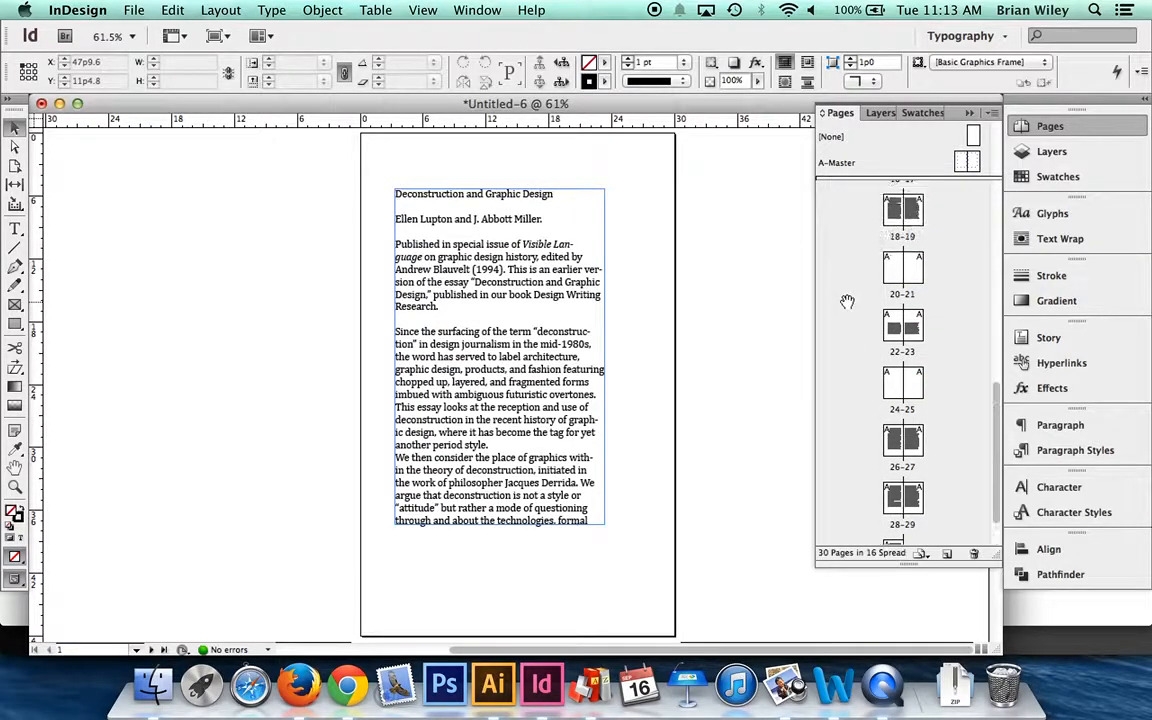
{"action": "double_click", "coordinate": [908, 275]}
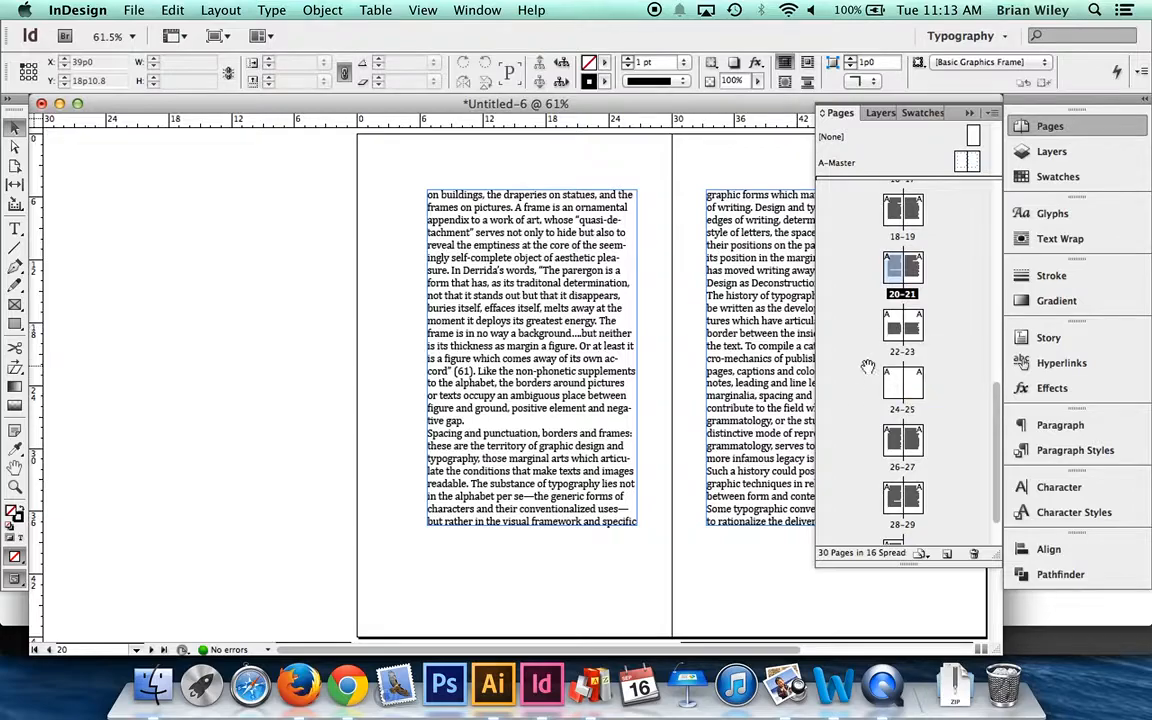
{"action": "left_click_drag", "start_coordinate": [843, 365], "coordinate": [893, 511]}
{"action": "double_click", "coordinate": [893, 505]}
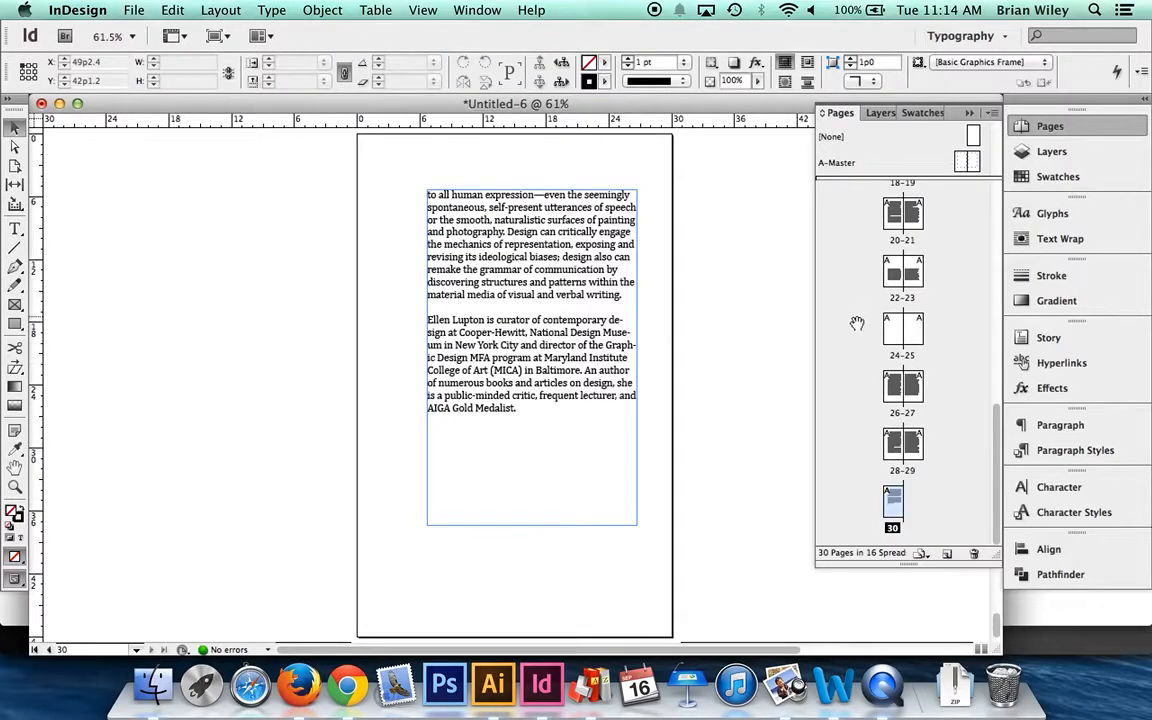
{"action": "scroll", "coordinate": [854, 378], "scroll_direction": "up", "scroll_amount": 3}
{"action": "scroll", "coordinate": [853, 381], "scroll_direction": "down", "scroll_amount": 3}
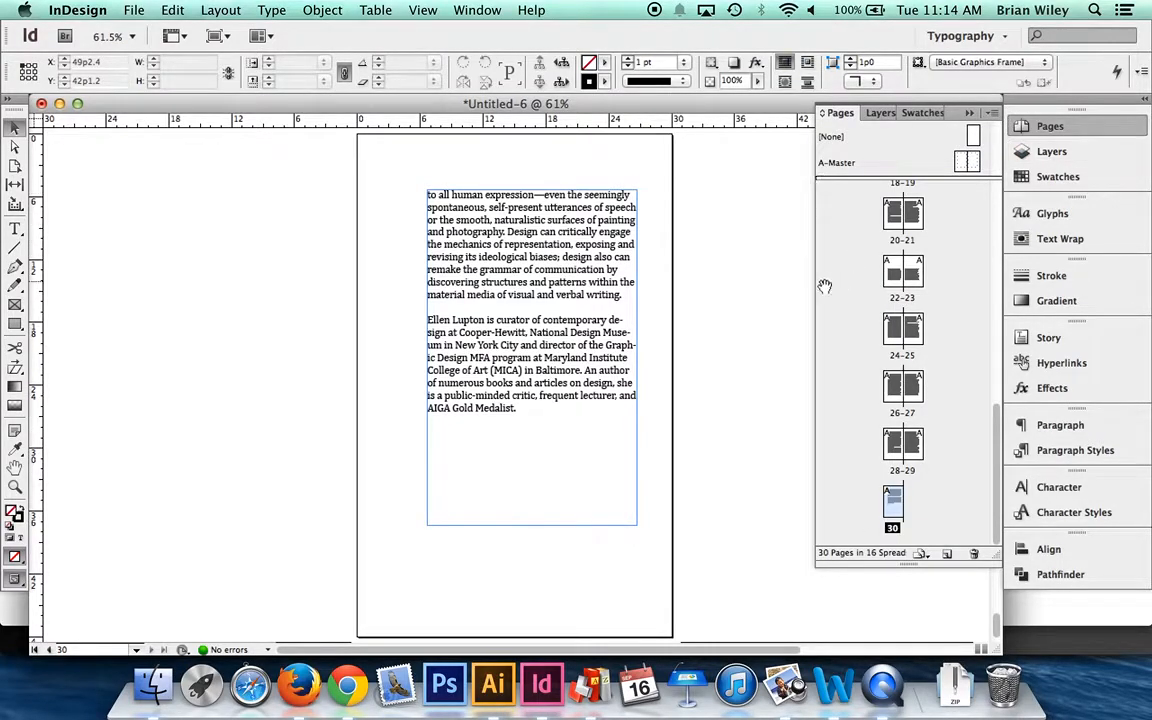
- Turn on Delete Empty Pages for Smart Text Reflow in the Type preferences
{"action": "left_click", "coordinate": [82, 9]}
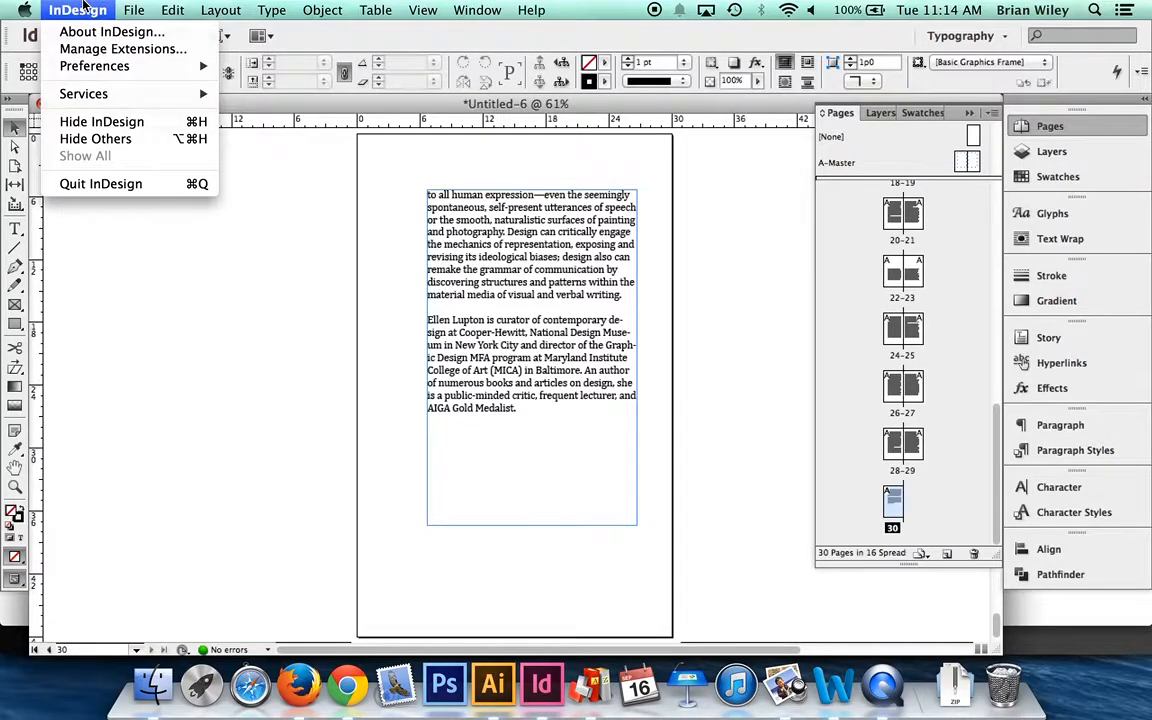
{"action": "mouse_move", "coordinate": [150, 66]}
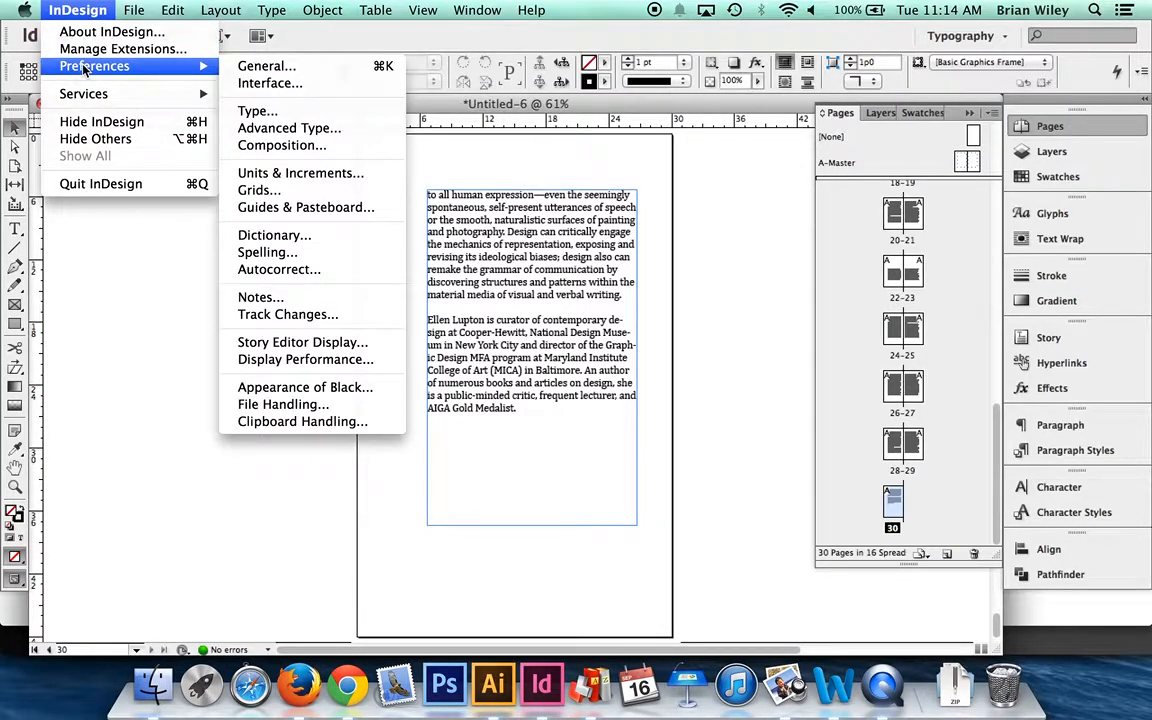
{"action": "left_click", "coordinate": [300, 112]}
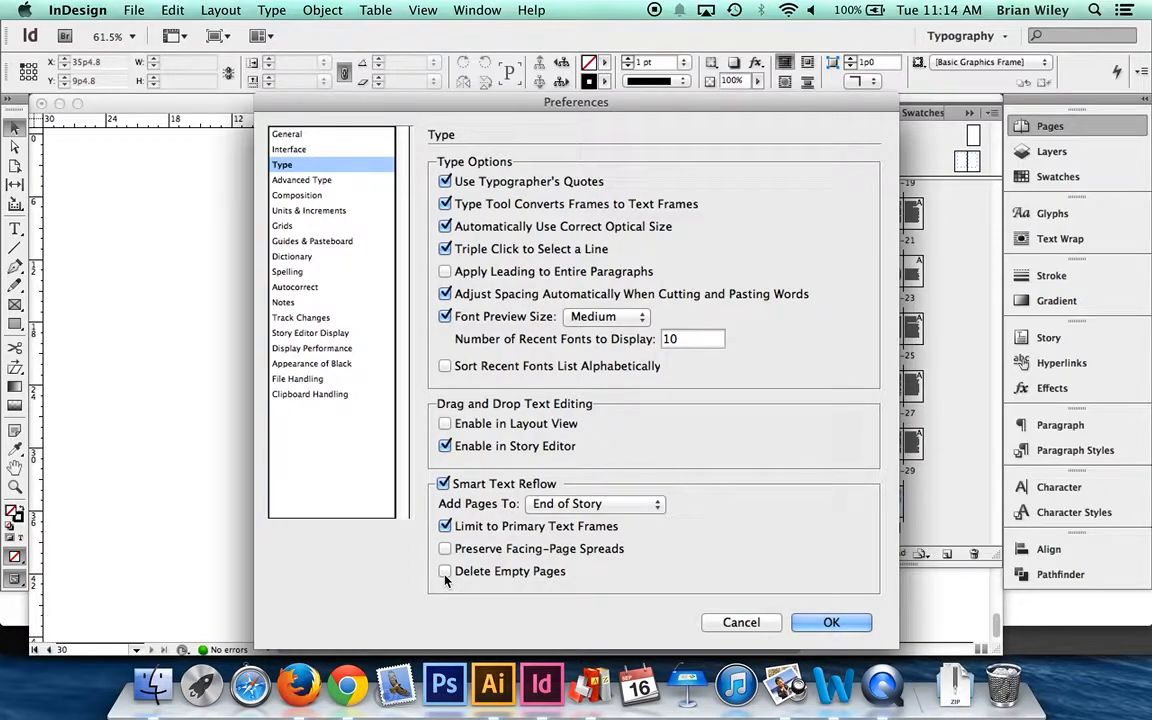
{"action": "left_click", "coordinate": [445, 572]}
{"action": "left_click", "coordinate": [816, 625]}
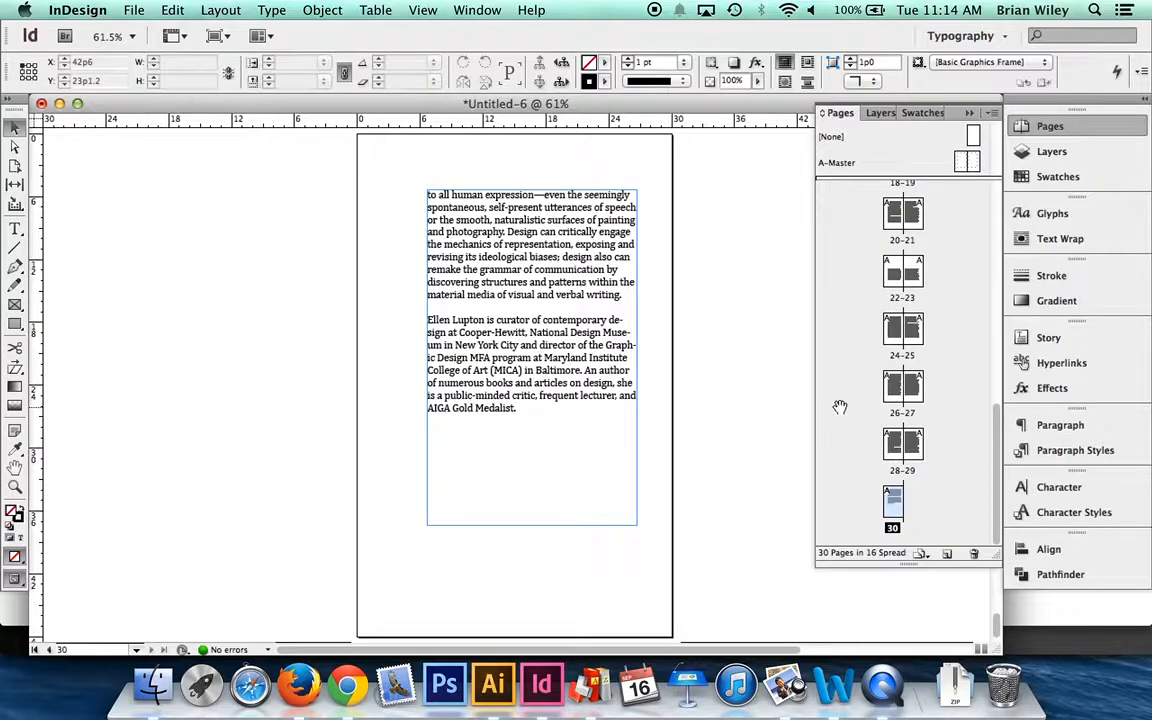
- Return to page 1 and bring up the document's list of paragraph styles
{"action": "scroll", "coordinate": [597, 292], "scroll_direction": "up", "scroll_amount": 20}
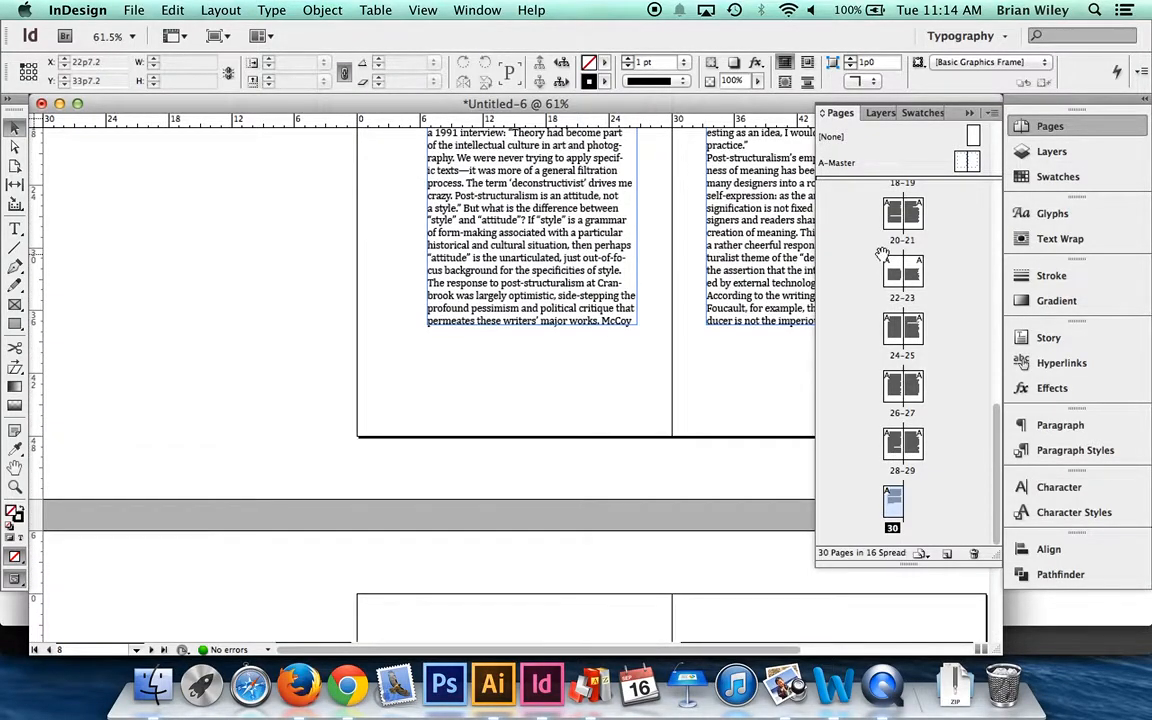
{"action": "scroll", "coordinate": [900, 330], "scroll_direction": "up", "scroll_amount": 10}
{"action": "double_click", "coordinate": [914, 206]}
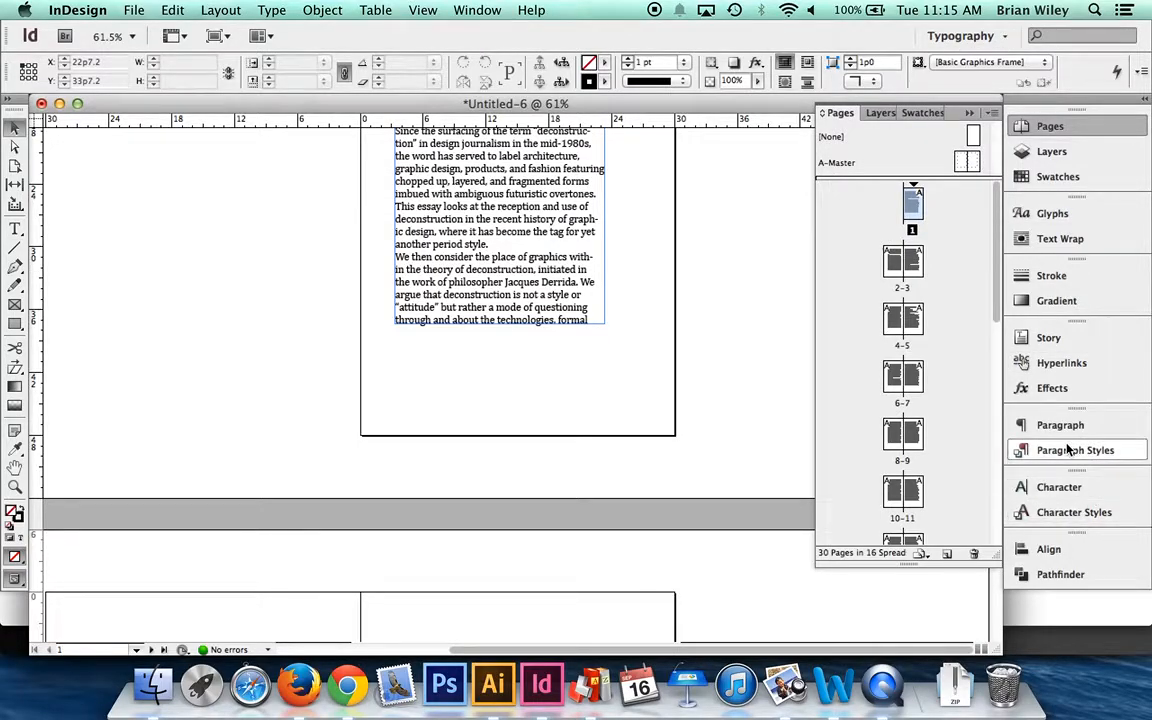
{"action": "left_click", "coordinate": [476, 9]}
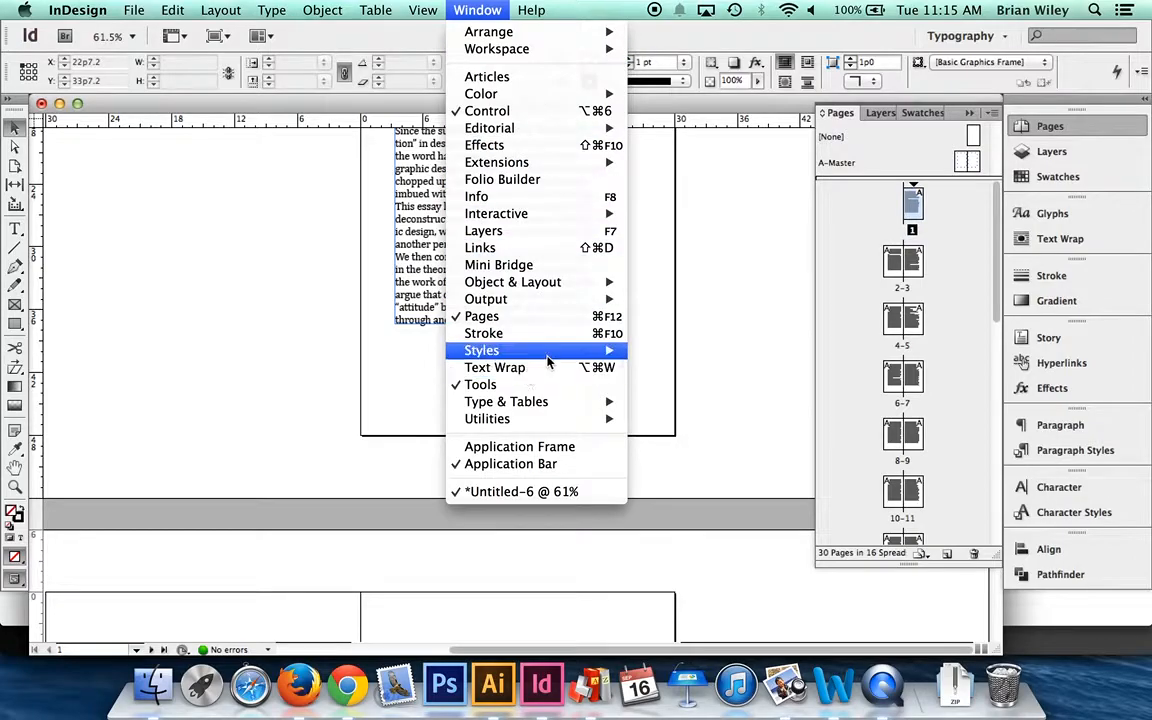
{"action": "mouse_move", "coordinate": [549, 357]}
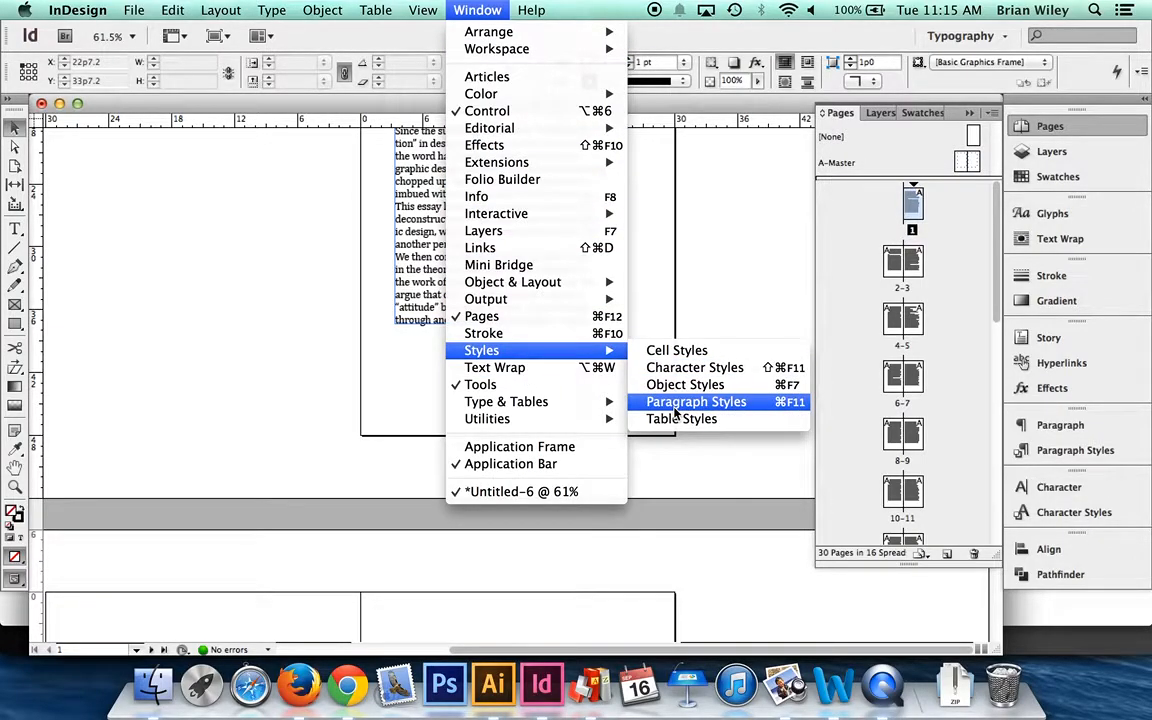
{"action": "left_click", "coordinate": [797, 411]}
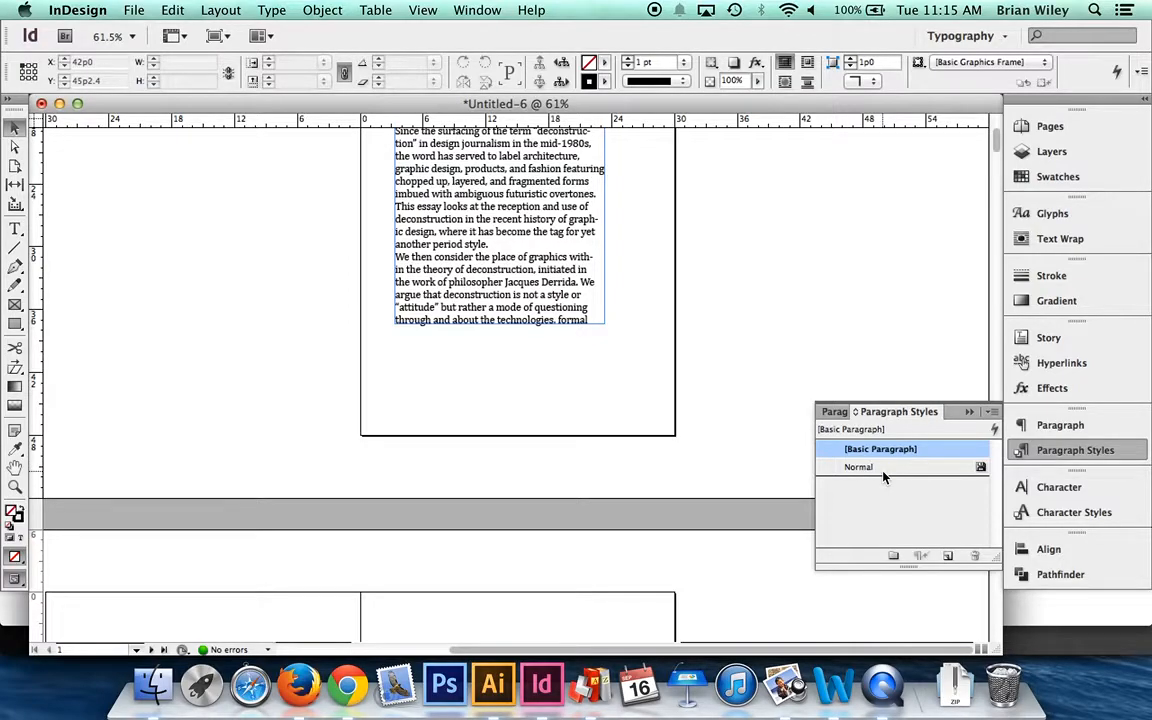
- Create a new paragraph style and name it Body Copy
{"action": "left_click", "coordinate": [992, 413]}
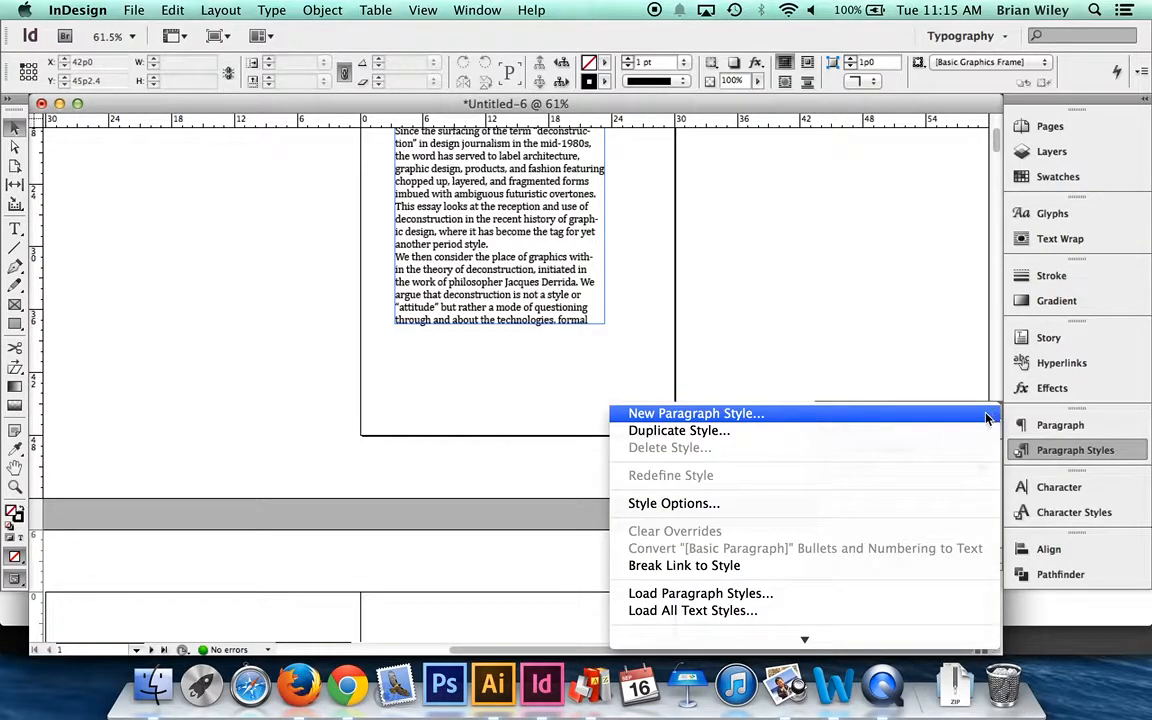
{"action": "left_click", "coordinate": [949, 347]}
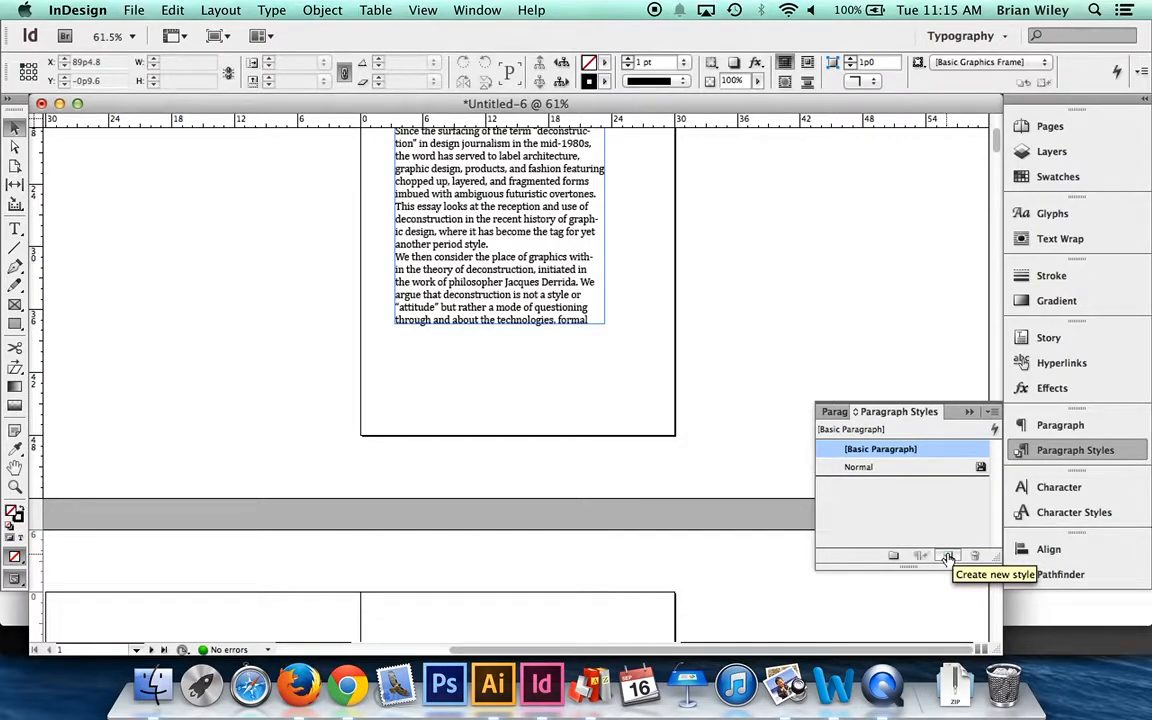
{"action": "left_click", "coordinate": [948, 557]}
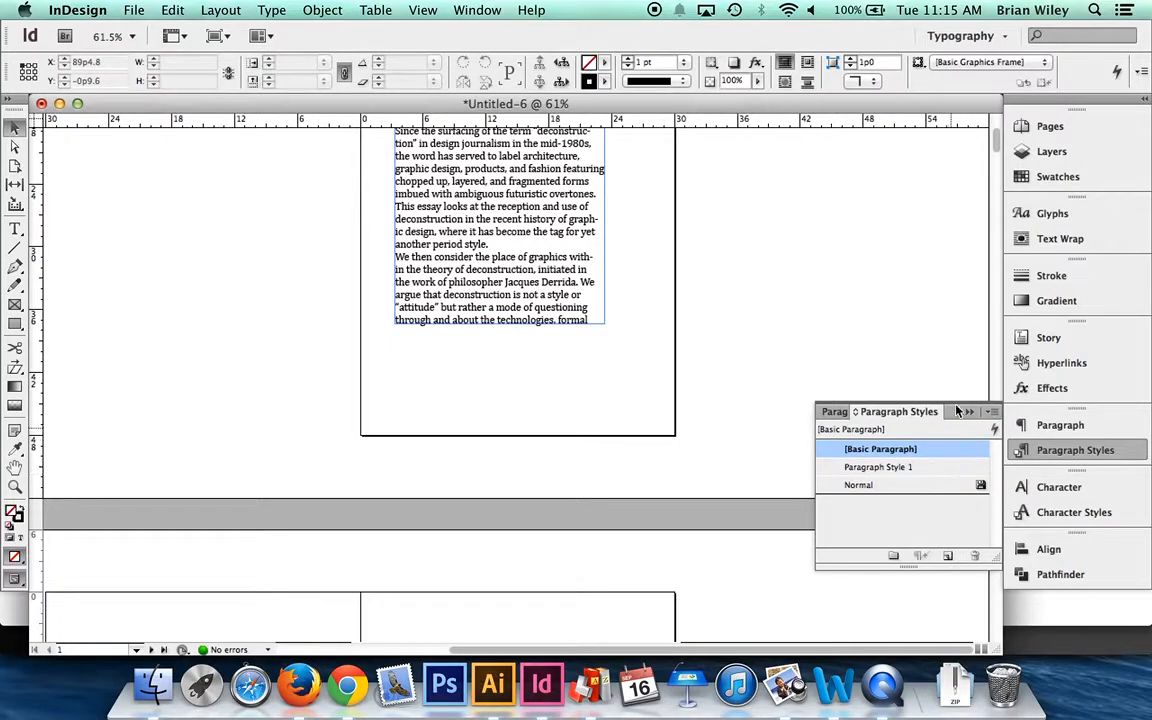
{"action": "left_click", "coordinate": [925, 467]}
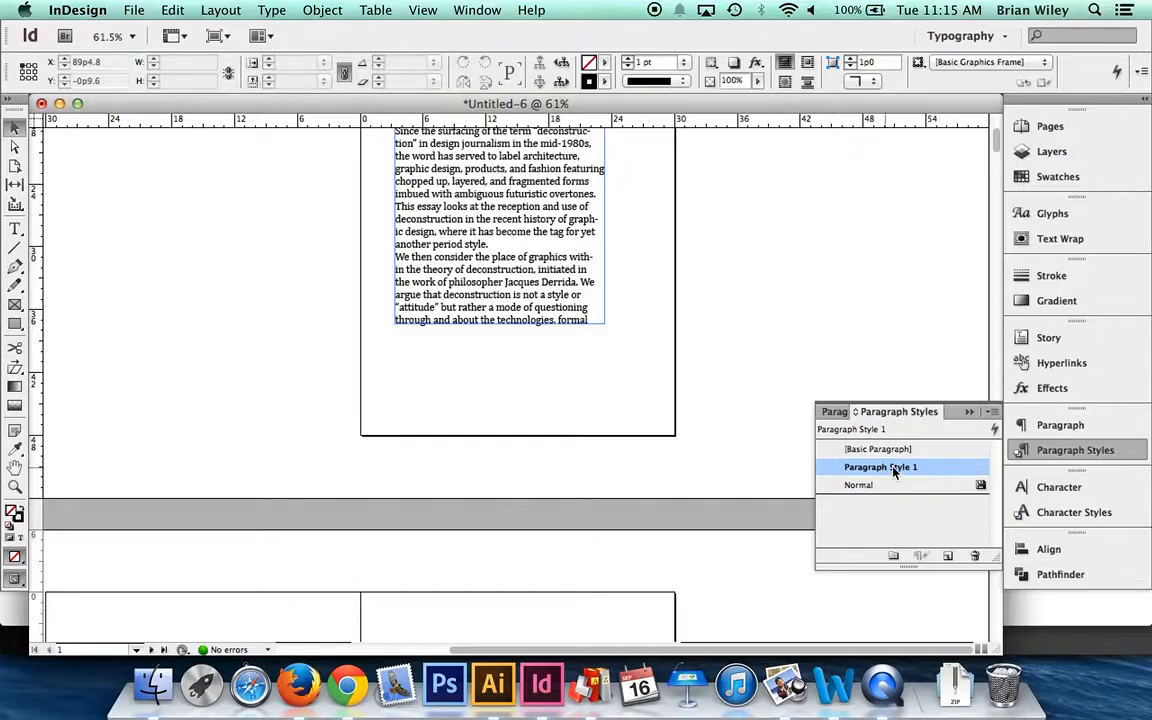
{"action": "double_click", "coordinate": [952, 470]}
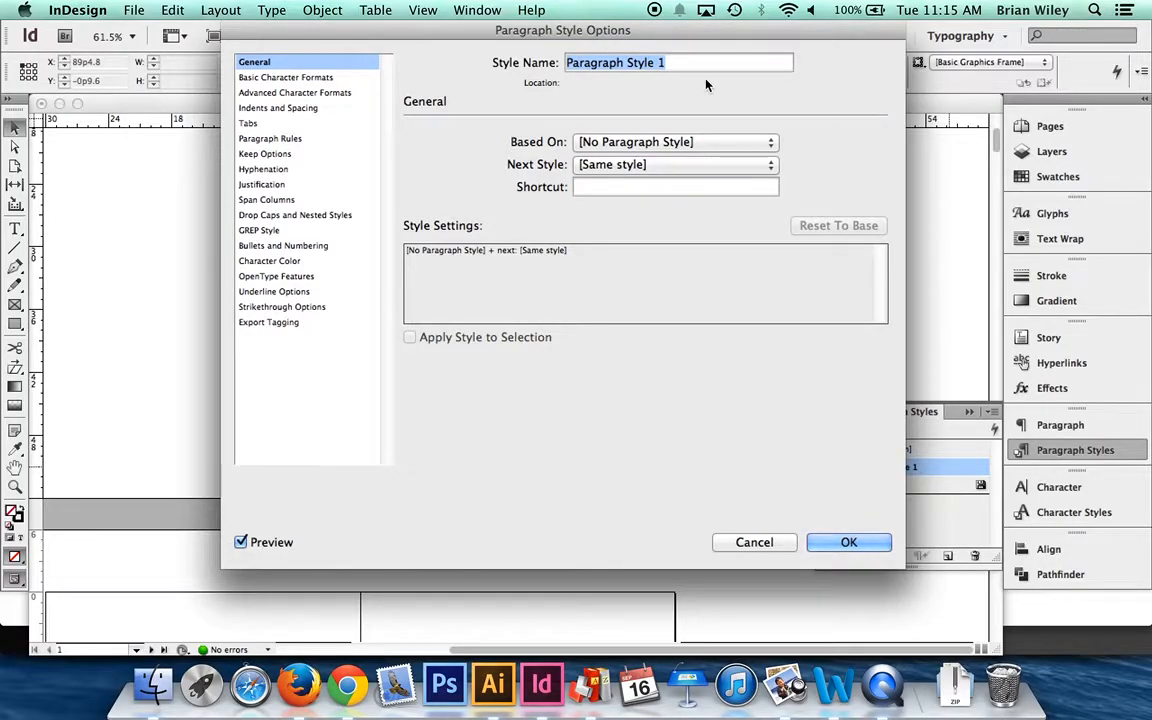
{"action": "type", "text": "Body S"}
{"action": "type", "text": "ty"}
{"action": "key", "text": "BackSpace"}
{"action": "key", "text": "BackSpace"}
{"action": "key", "text": "BackSpace"}
{"action": "type", "text": "Copy"}
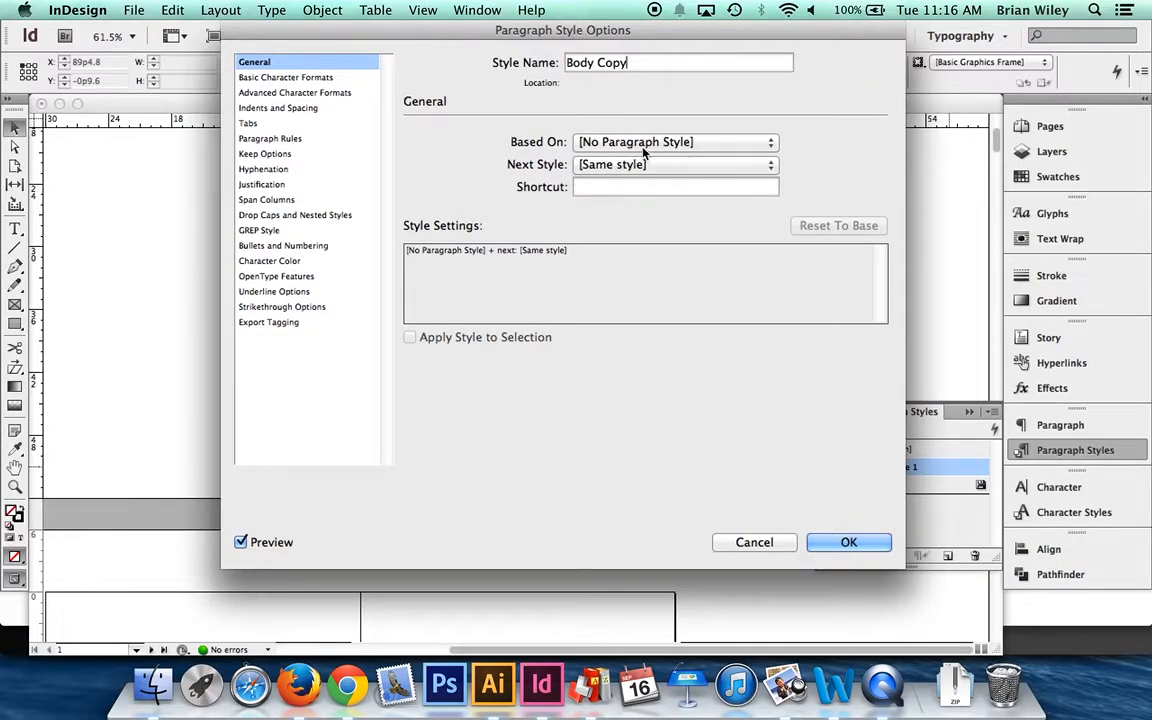
- Set the Body Copy style's basic character formats to Merriweather Regular at 10 pt and review the saved style settings
{"action": "left_click", "coordinate": [297, 80]}
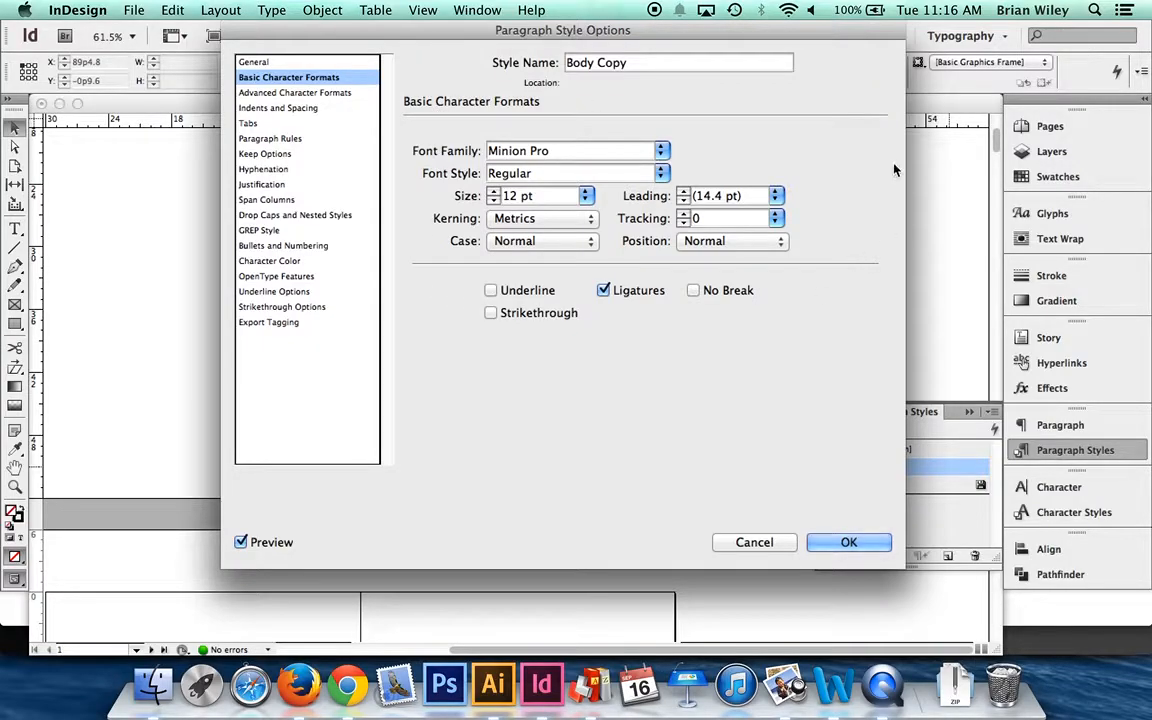
{"action": "left_click", "coordinate": [661, 152]}
{"action": "type", "text": "mer"}
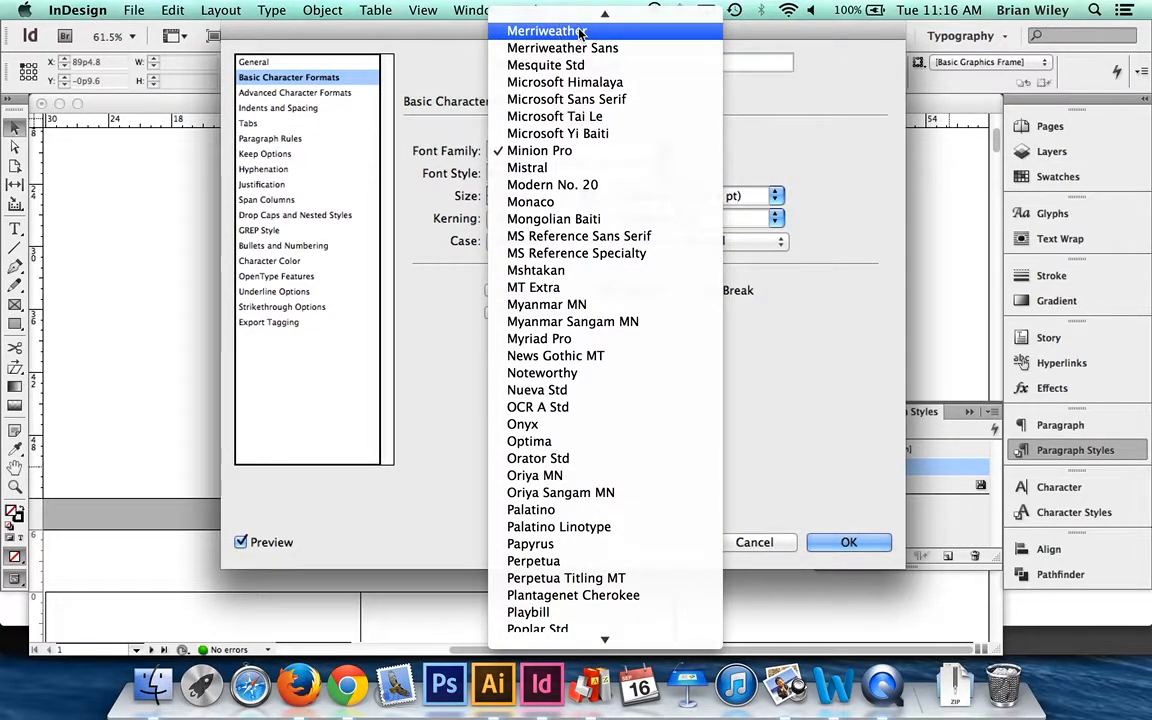
{"action": "key", "text": "Return"}
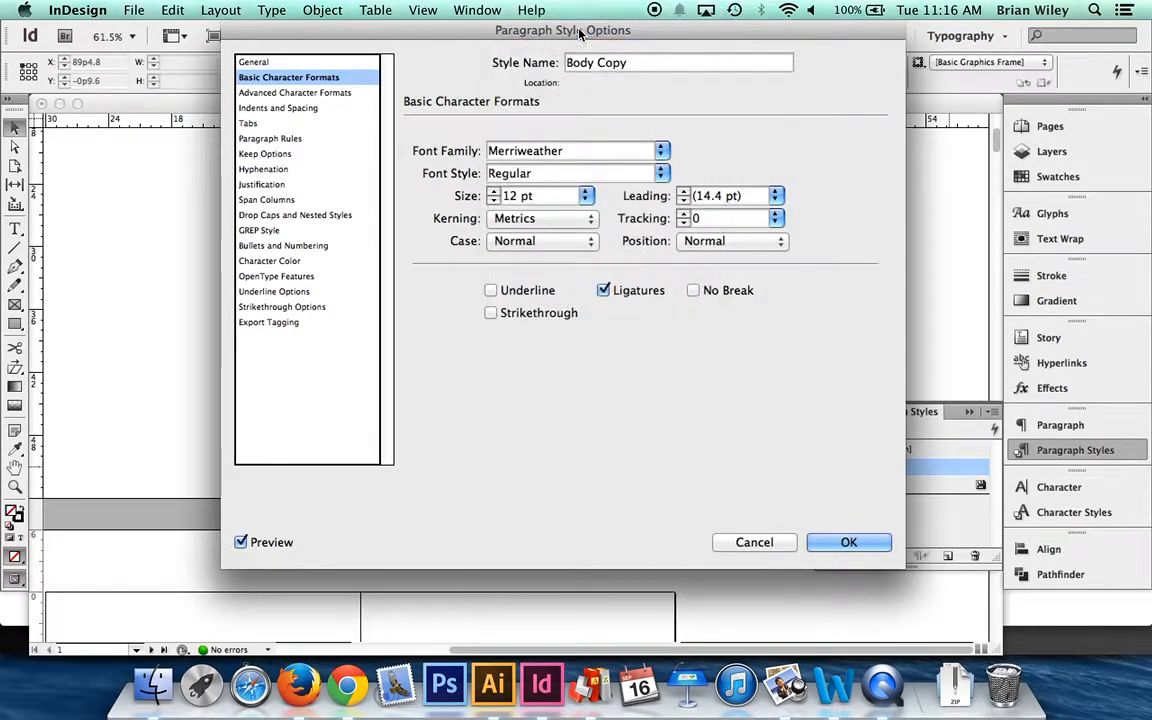
{"action": "left_click", "coordinate": [660, 174]}
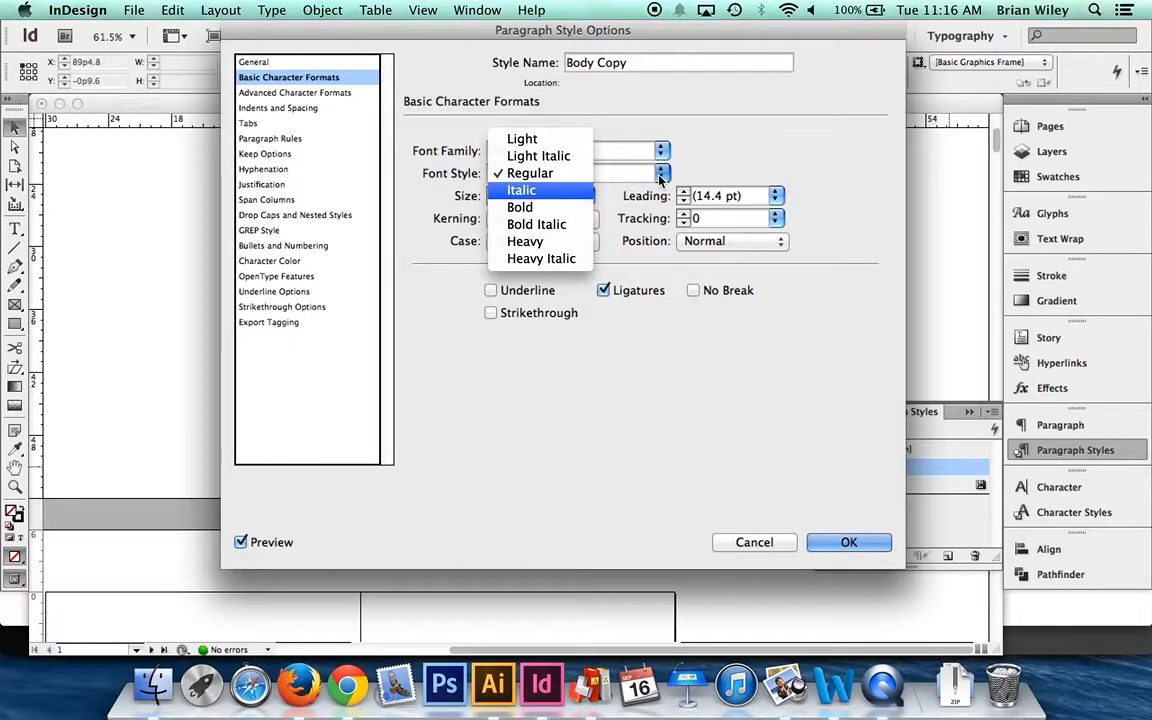
{"action": "key", "text": "Escape"}
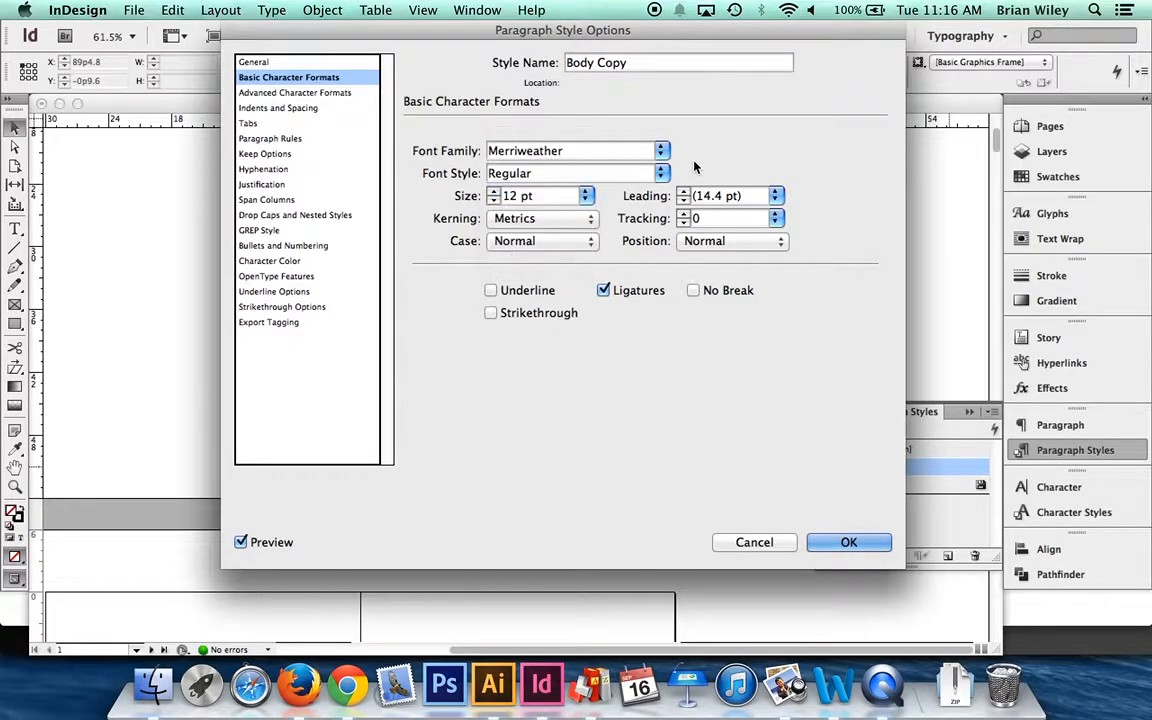
{"action": "left_click", "coordinate": [494, 201]}
{"action": "left_click", "coordinate": [494, 201]}
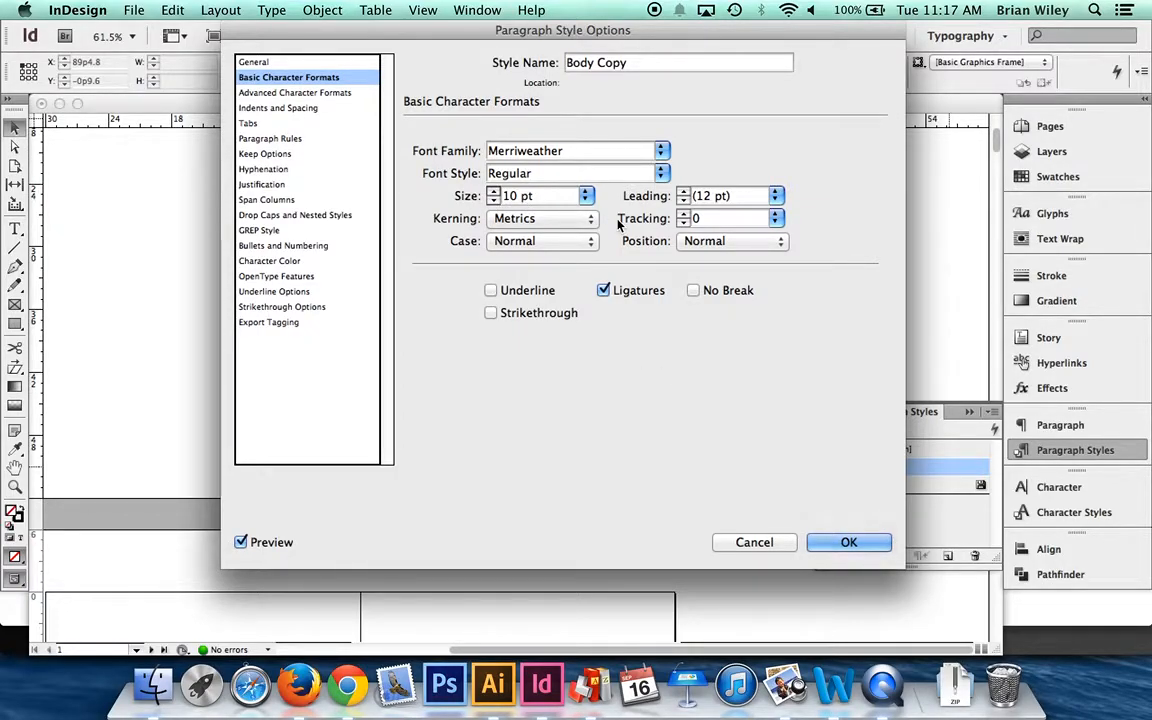
{"action": "left_click", "coordinate": [845, 542]}
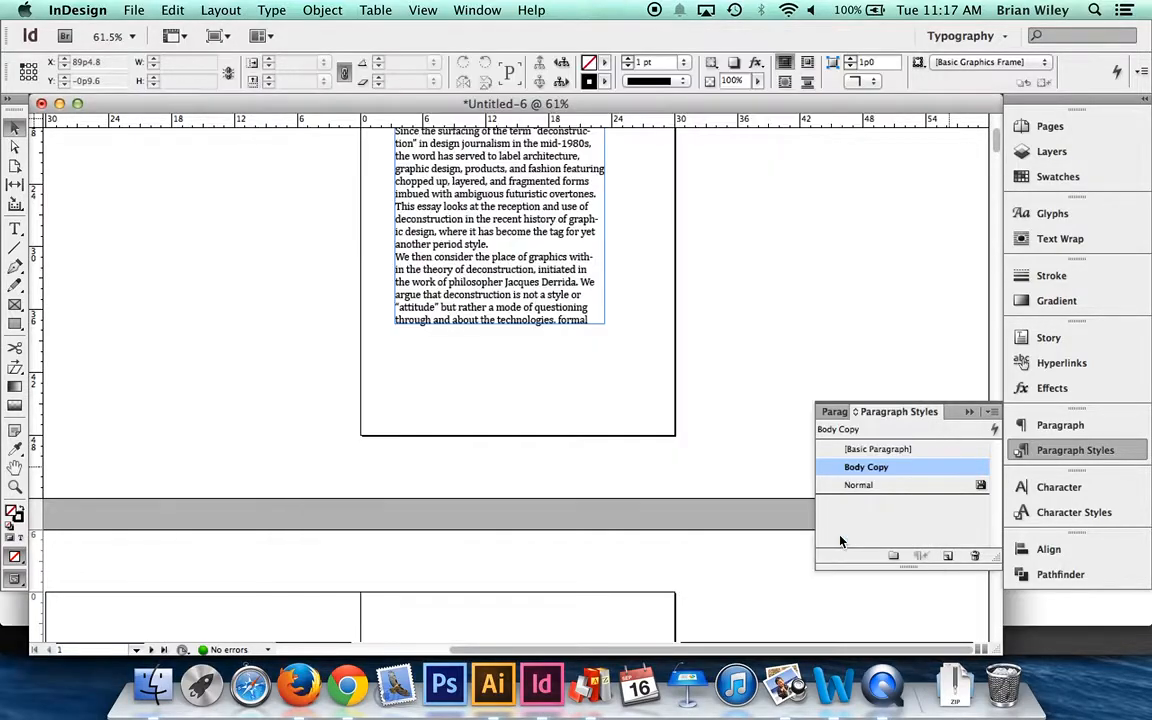
{"action": "double_click", "coordinate": [945, 471]}
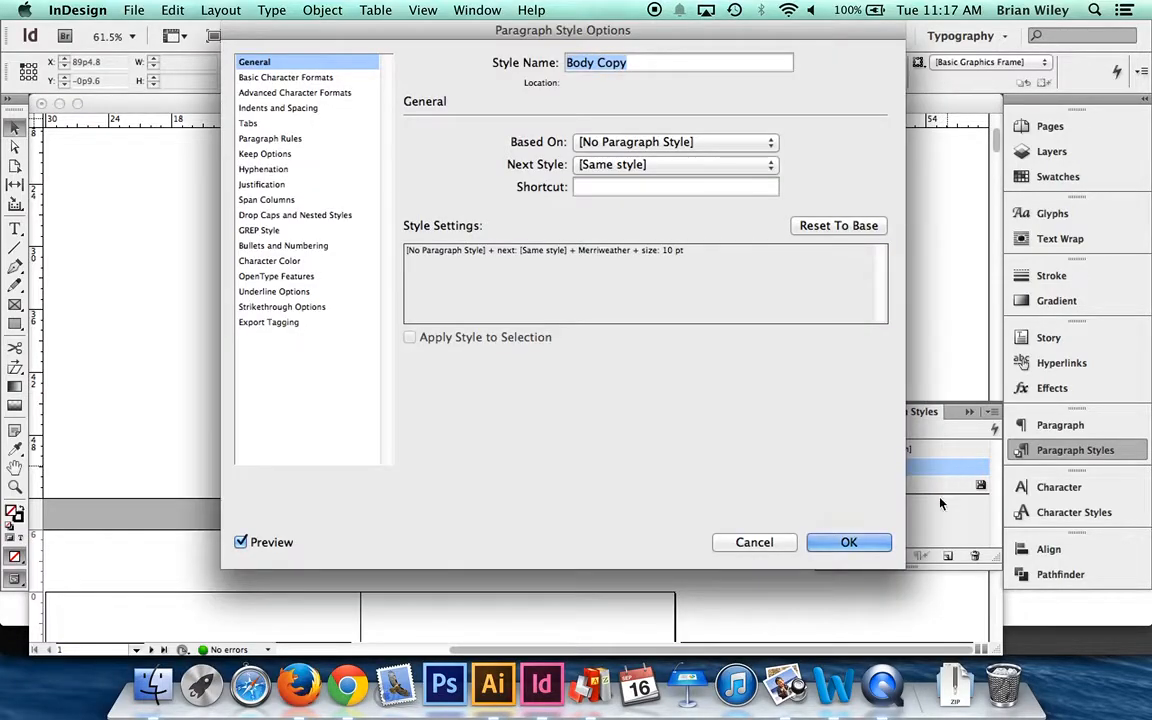
{"action": "left_click", "coordinate": [847, 542]}
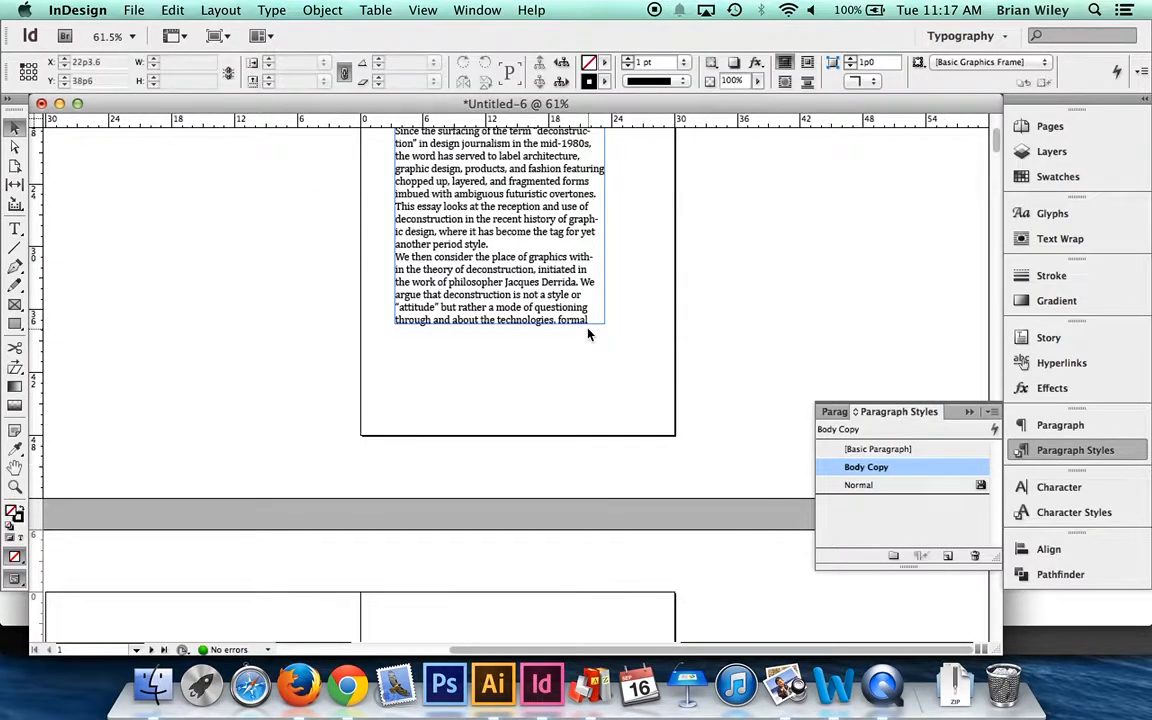
- Select the essay's text frame on page 1 as an object
{"action": "scroll", "coordinate": [589, 332], "scroll_direction": "up", "scroll_amount": 5}
{"action": "double_click", "coordinate": [519, 334]}
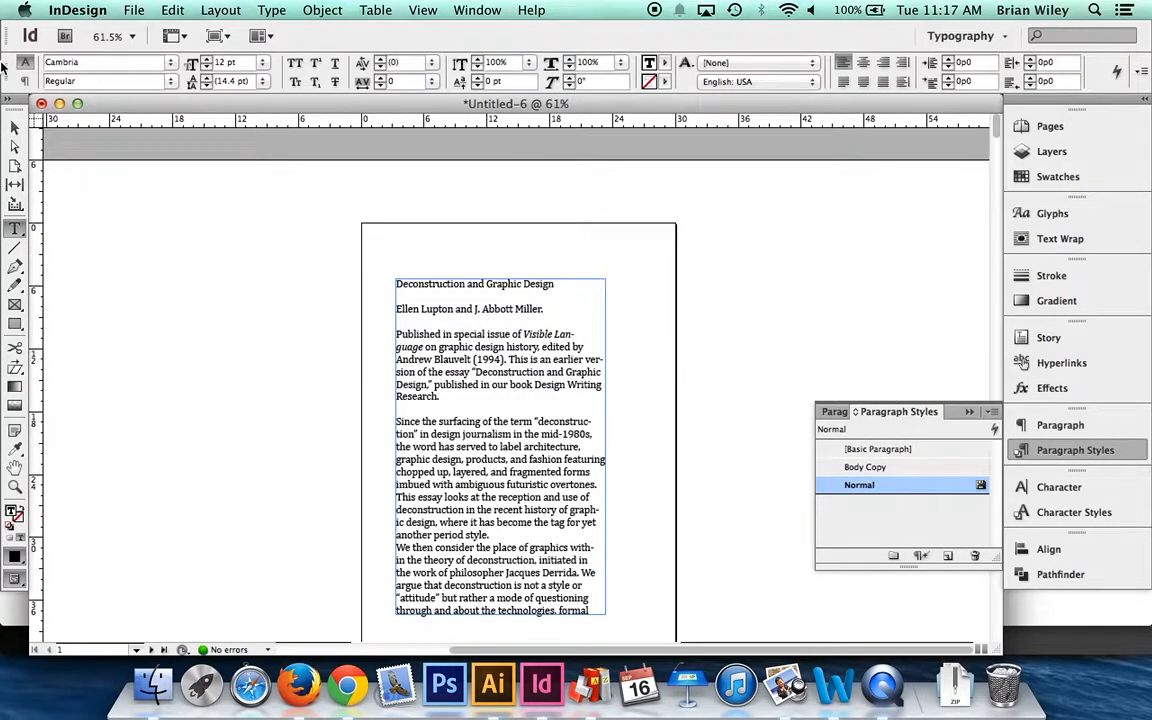
{"action": "left_click", "coordinate": [15, 127]}
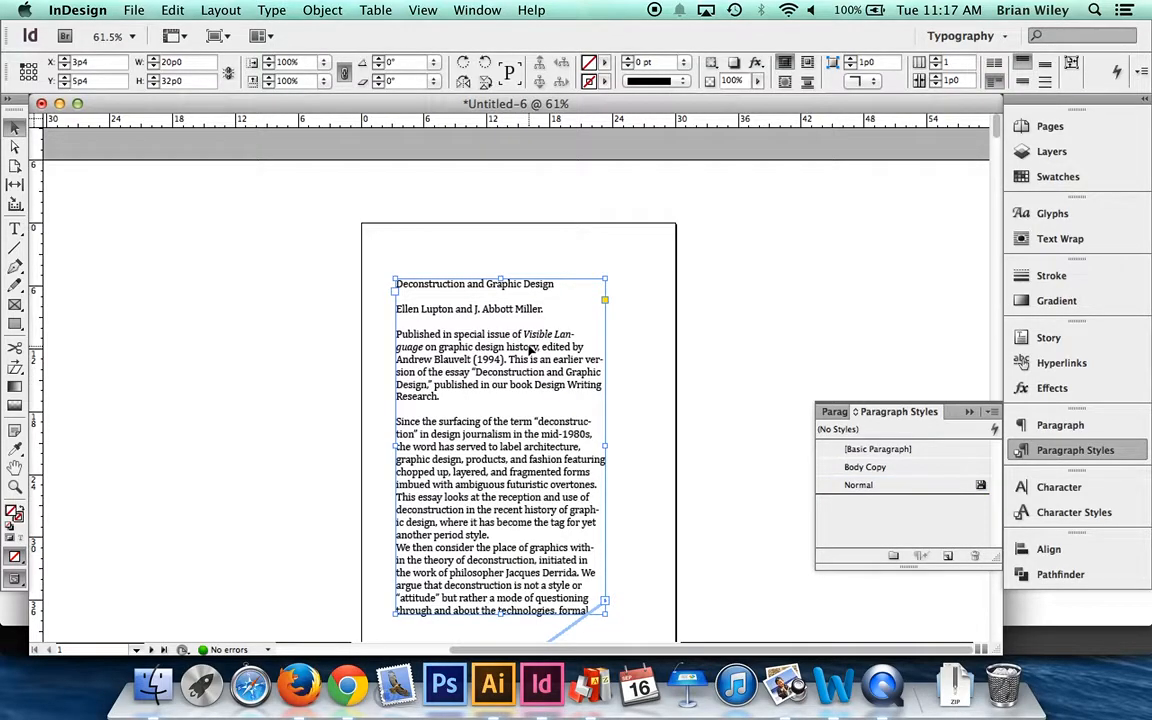
- Select all of the essay's text across the threaded frames and apply the Body Copy paragraph style to it
{"action": "double_click", "coordinate": [488, 311]}
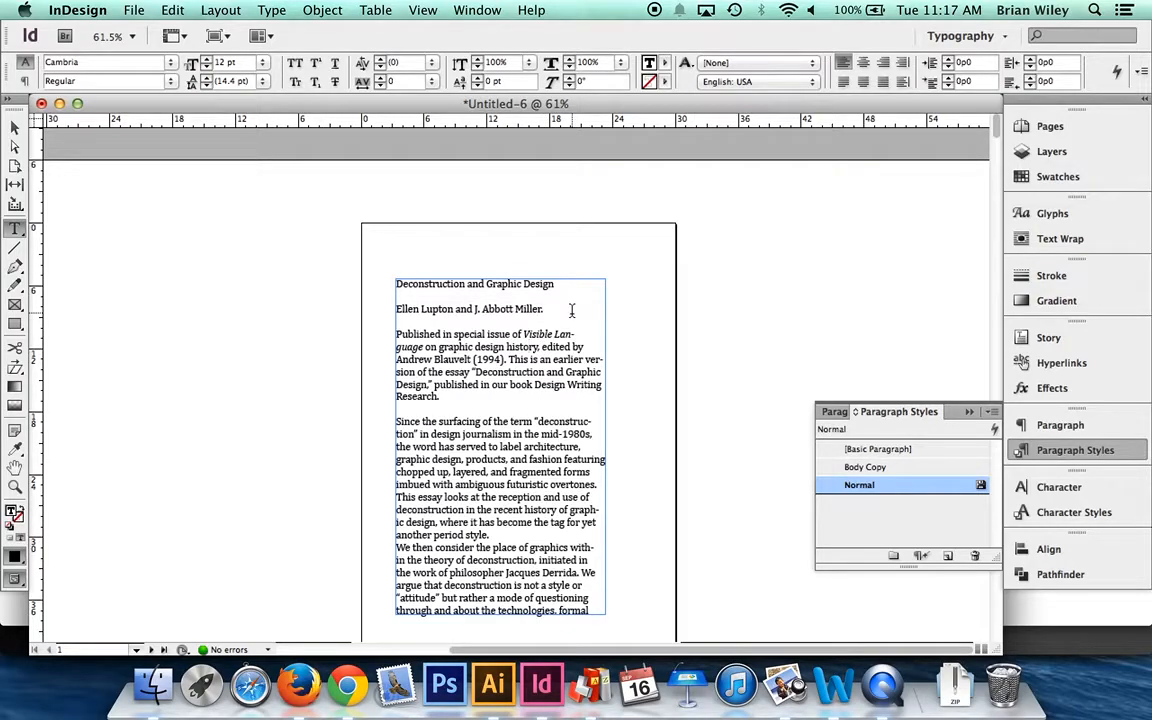
{"action": "left_click", "coordinate": [15, 126]}
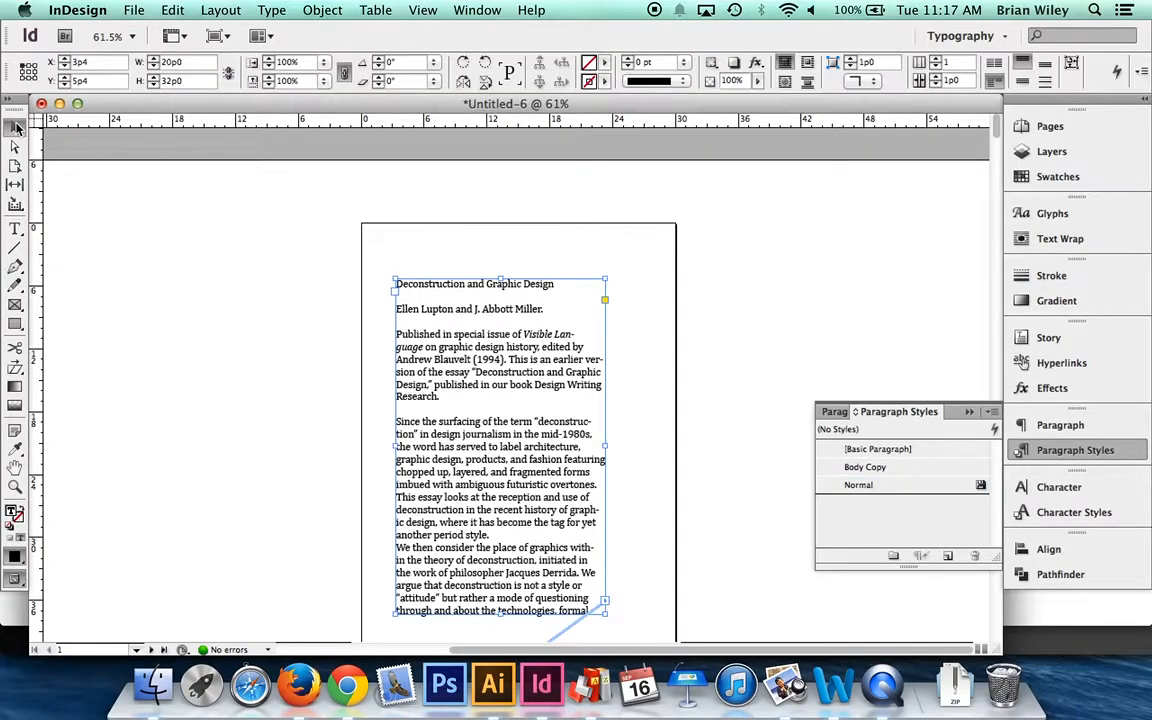
{"action": "left_click", "coordinate": [16, 229]}
{"action": "left_click", "coordinate": [453, 311]}
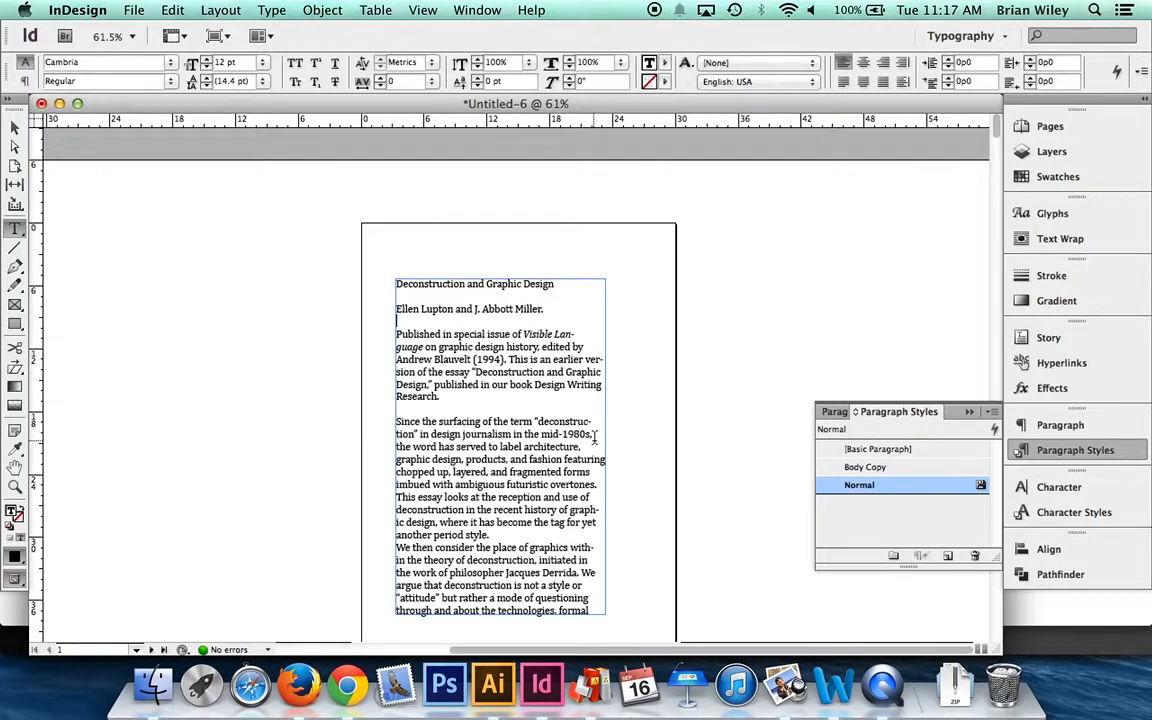
{"action": "key", "text": "super+a"}
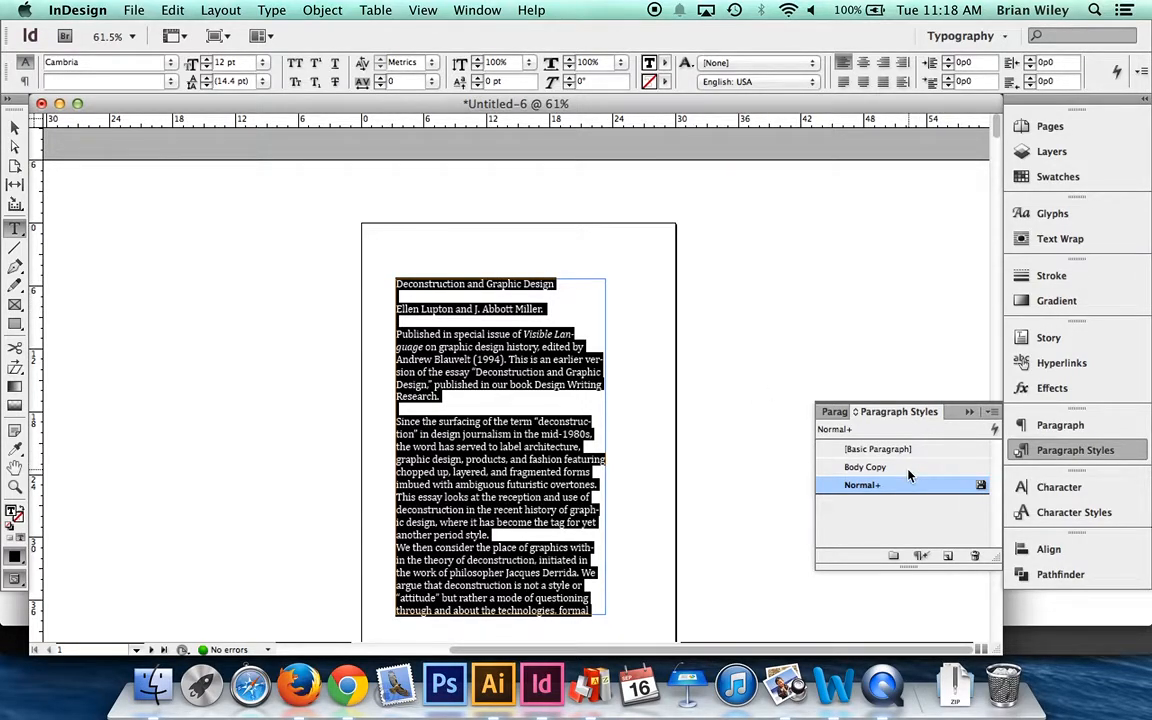
{"action": "left_click", "coordinate": [866, 467]}
{"action": "scroll", "coordinate": [461, 334], "scroll_direction": "down", "scroll_amount": 2}
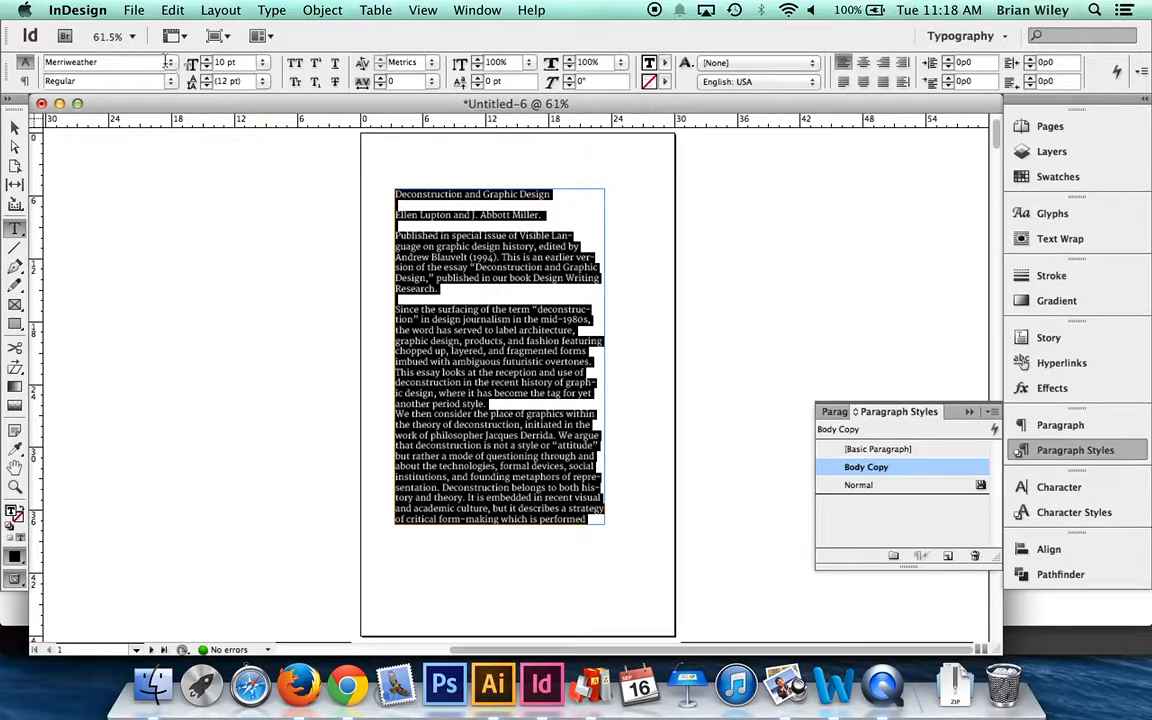
{"action": "left_click", "coordinate": [14, 127]}
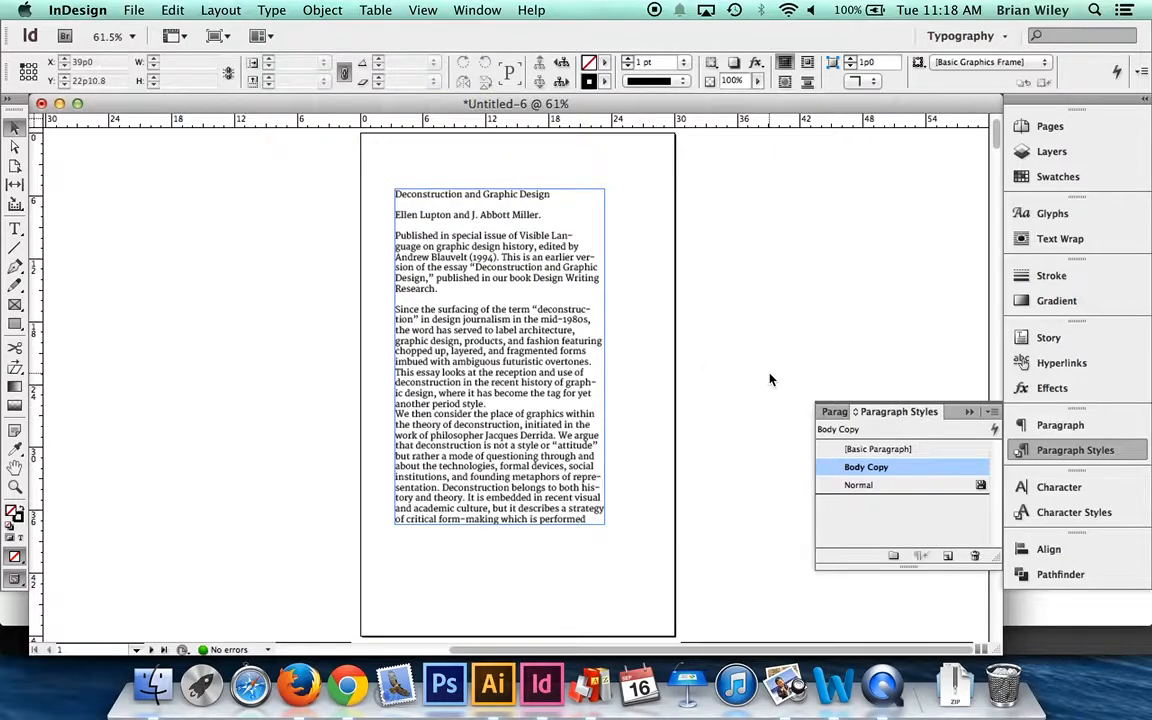
- Try Mistral as the Body Copy style's font family, look over the essay pages, and undo the font change
{"action": "double_click", "coordinate": [943, 468]}
{"action": "left_click", "coordinate": [281, 78]}
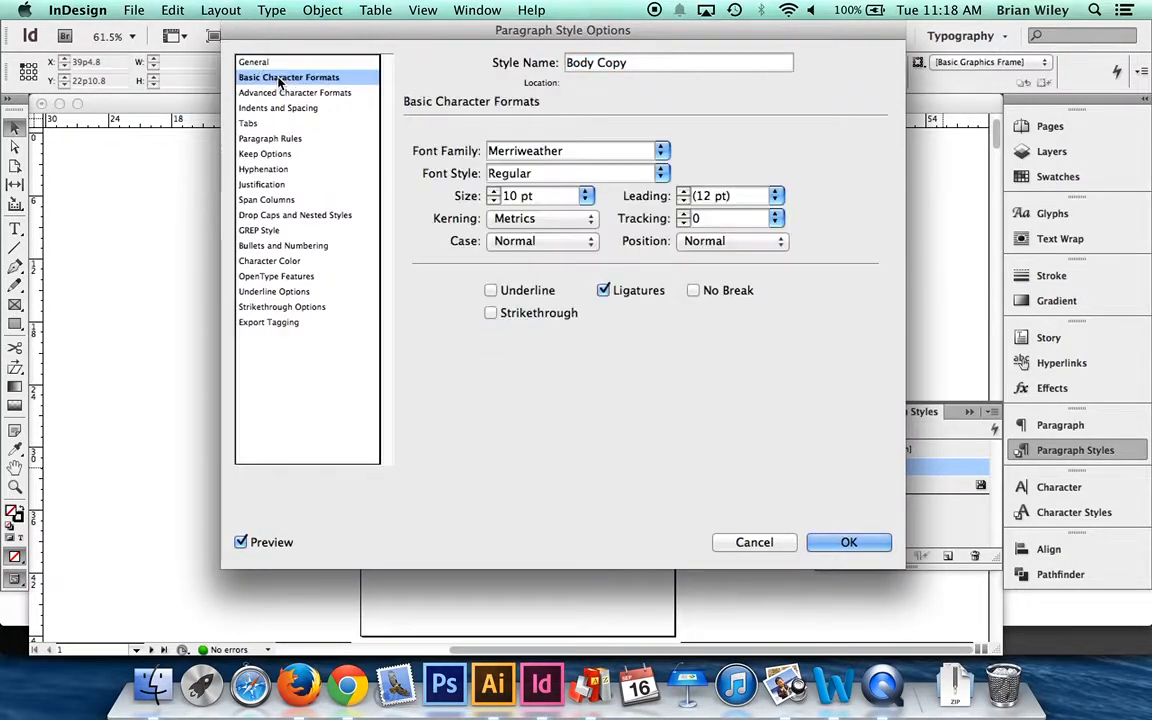
{"action": "left_click", "coordinate": [664, 150]}
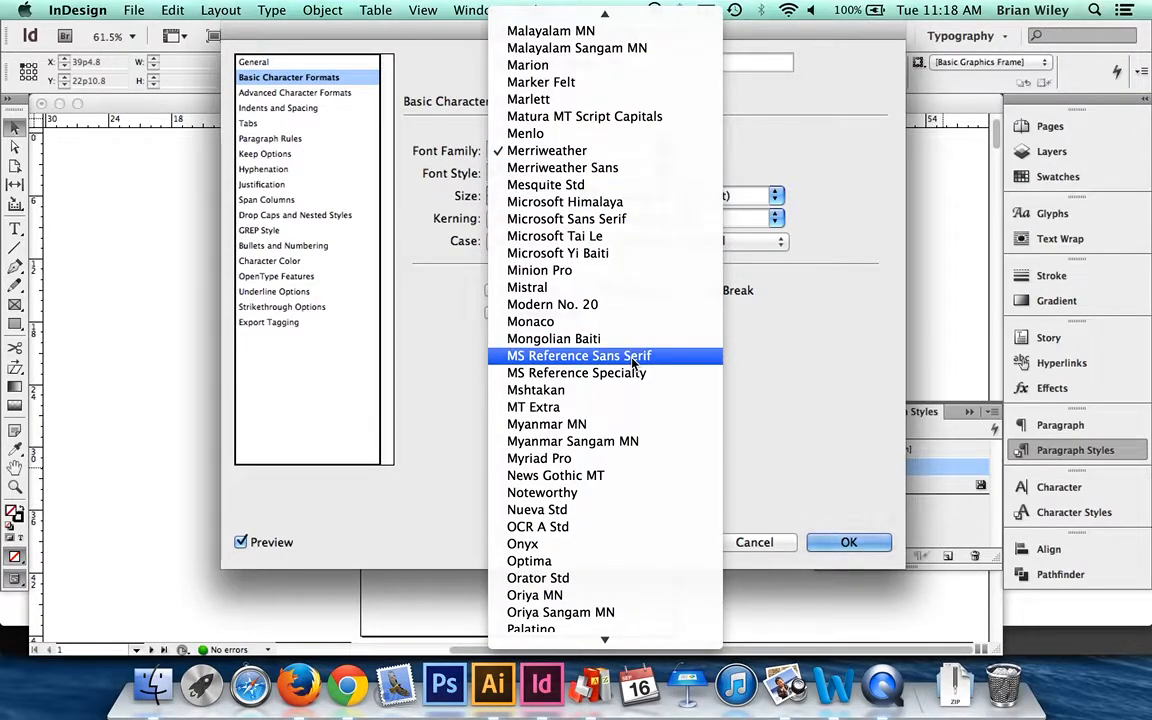
{"action": "left_click", "coordinate": [525, 287]}
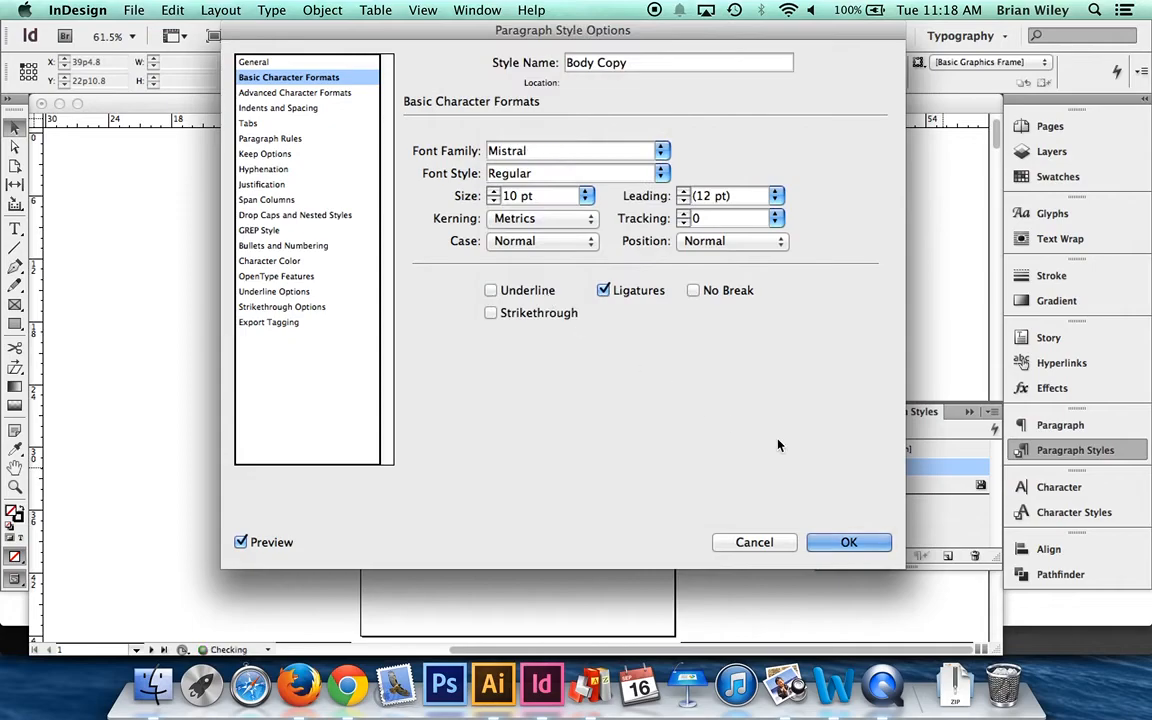
{"action": "key", "text": "Return"}
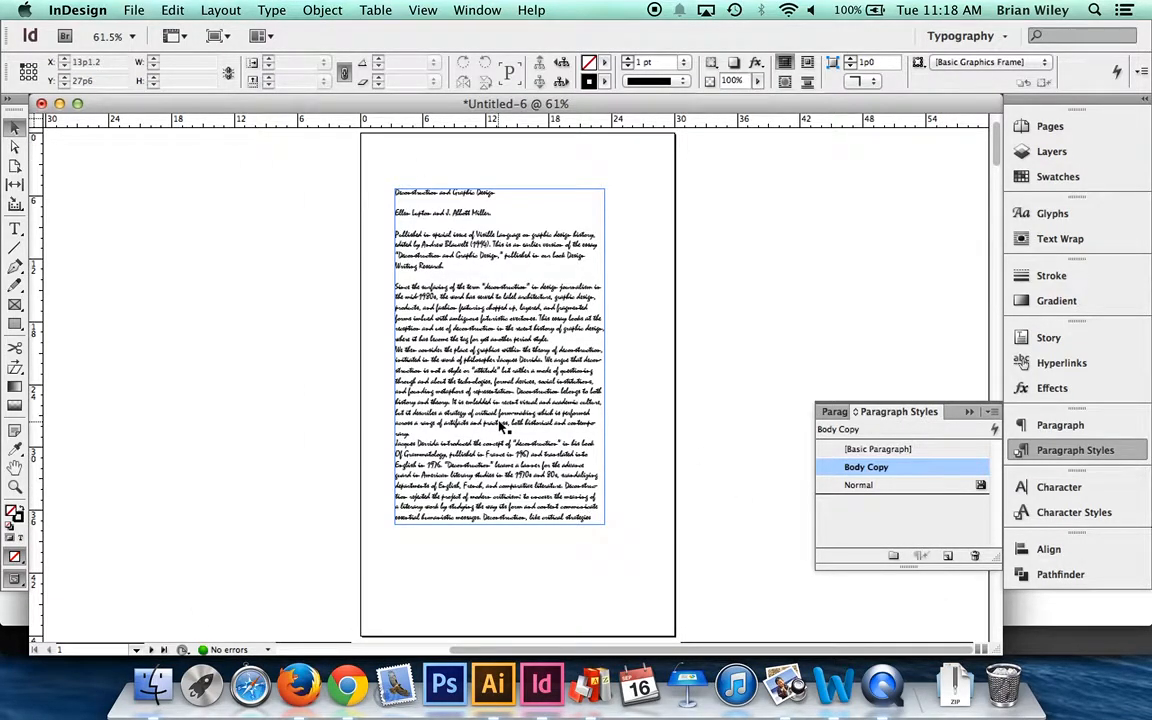
{"action": "scroll", "coordinate": [464, 510], "scroll_direction": "down", "scroll_amount": 12}
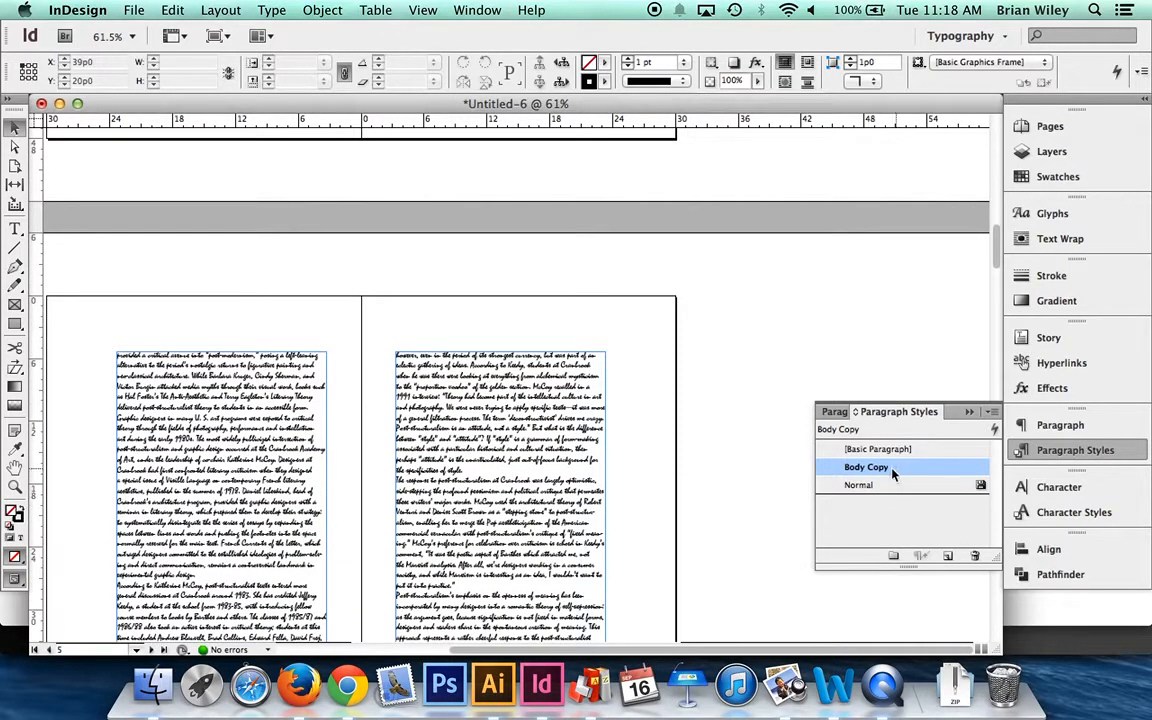
{"action": "scroll", "coordinate": [436, 304], "scroll_direction": "up", "scroll_amount": 12}
{"action": "scroll", "coordinate": [437, 304], "scroll_direction": "right", "scroll_amount": 3}
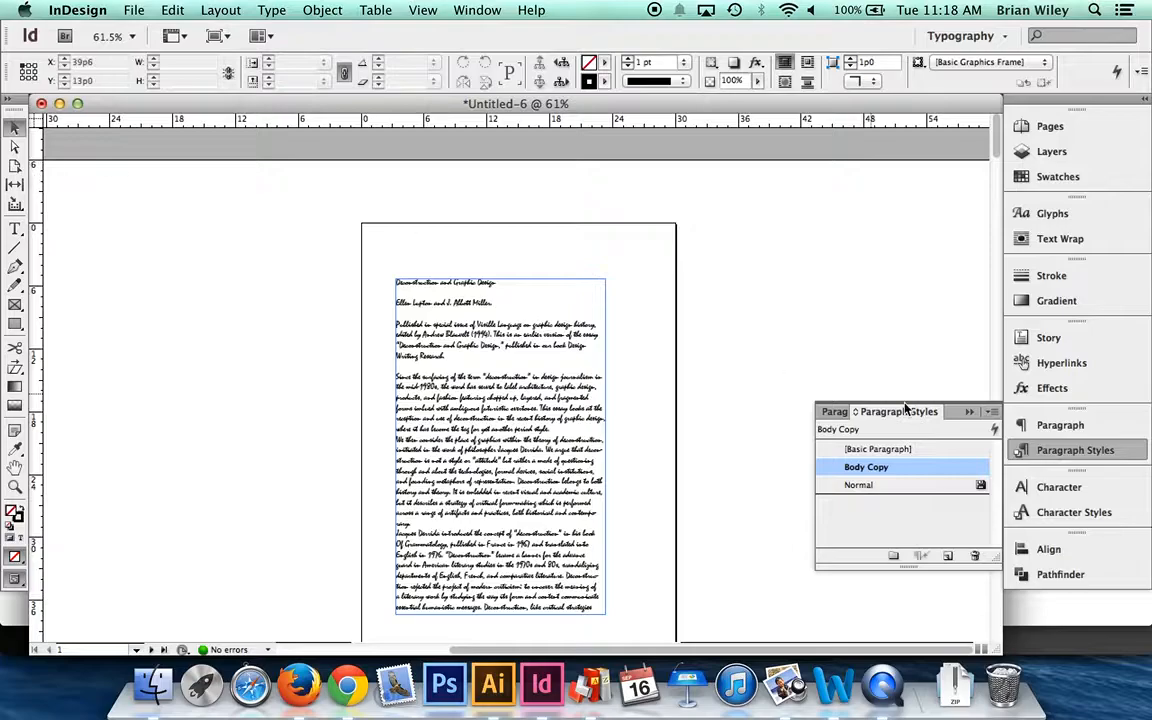
{"action": "key", "text": "super+z"}
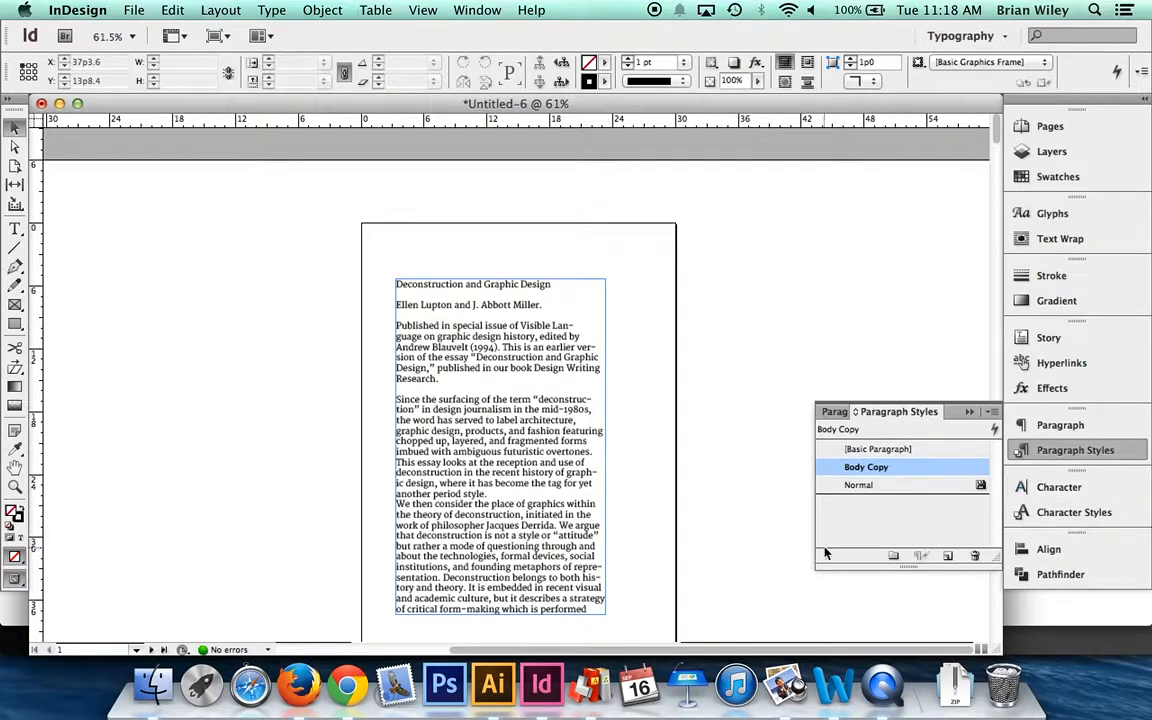
- Check the Type Trials demo instructions in Firefox and, back in InDesign, review the fonts used with Find Font
{"action": "key", "text": "super+Tab"}
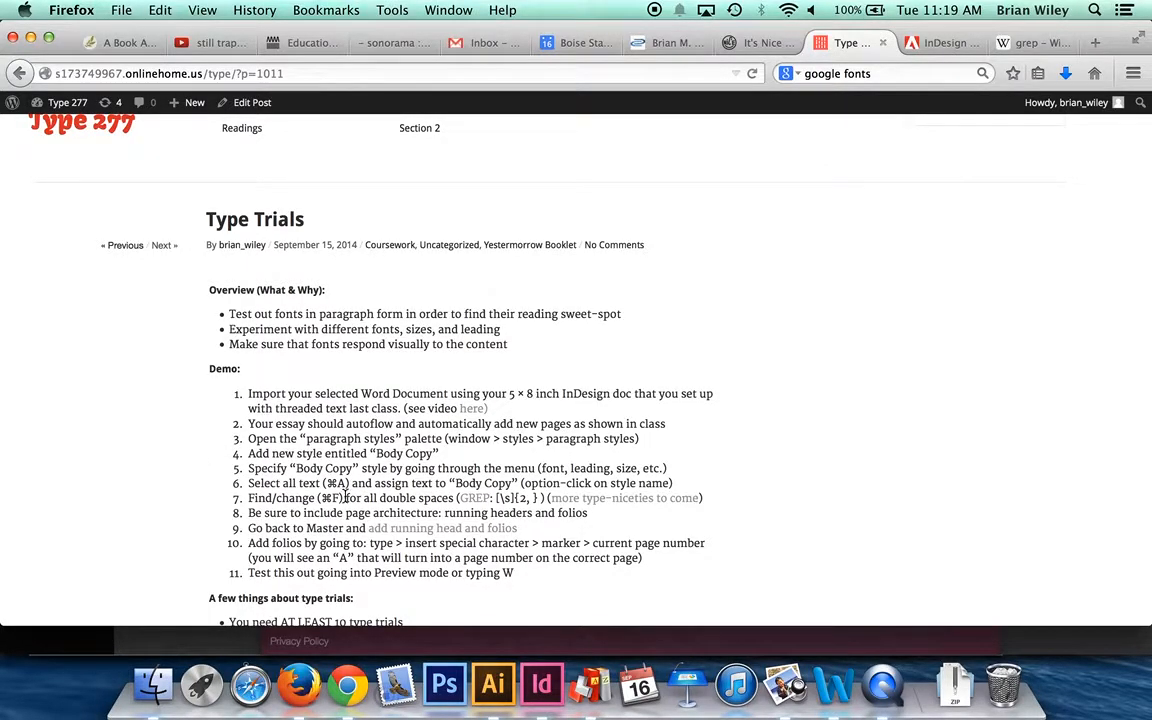
{"action": "key", "text": "super+Tab"}
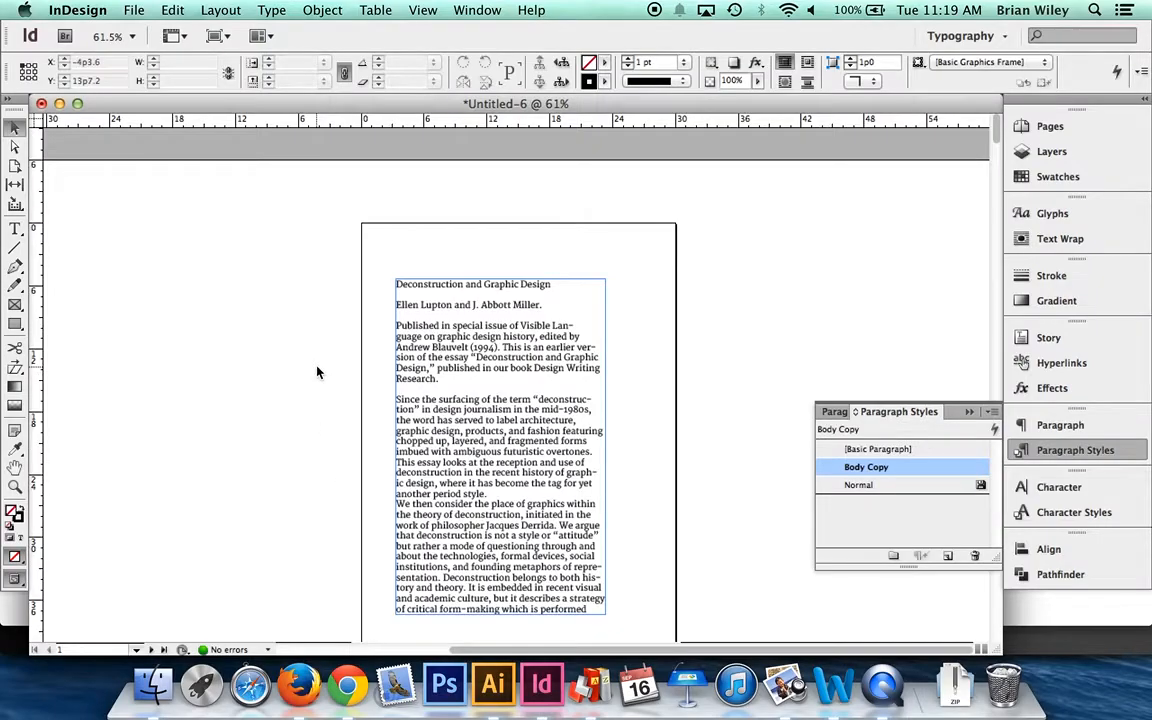
{"action": "left_click", "coordinate": [272, 10]}
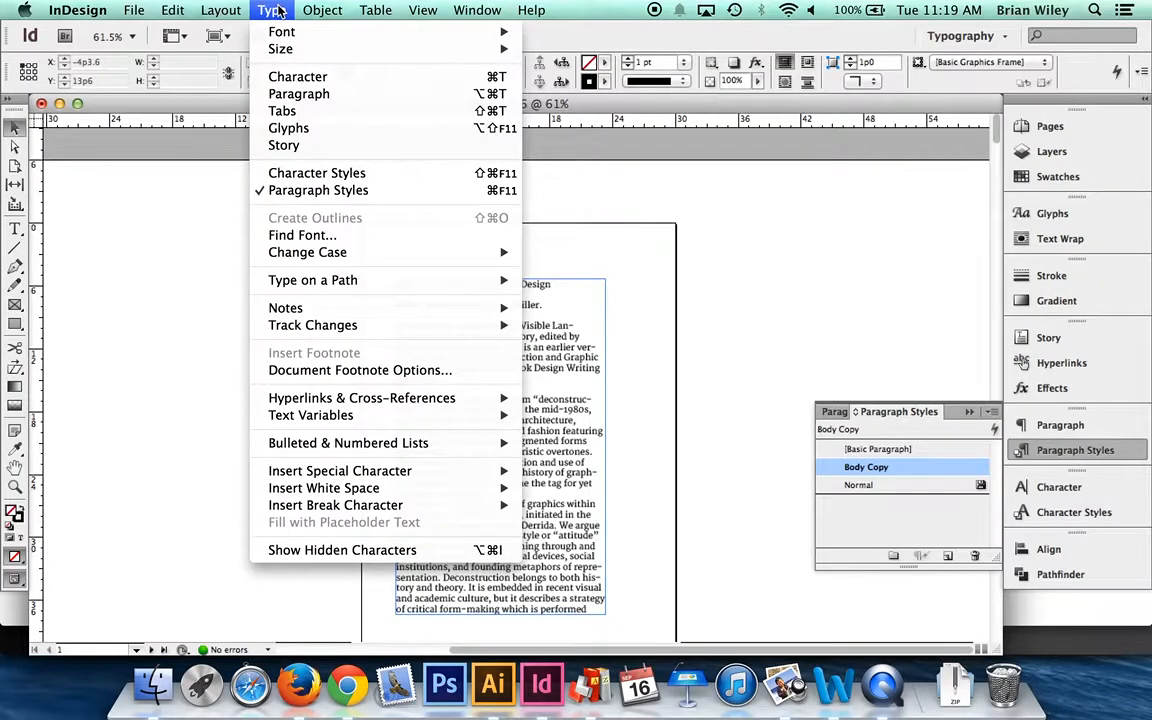
{"action": "left_click", "coordinate": [301, 238]}
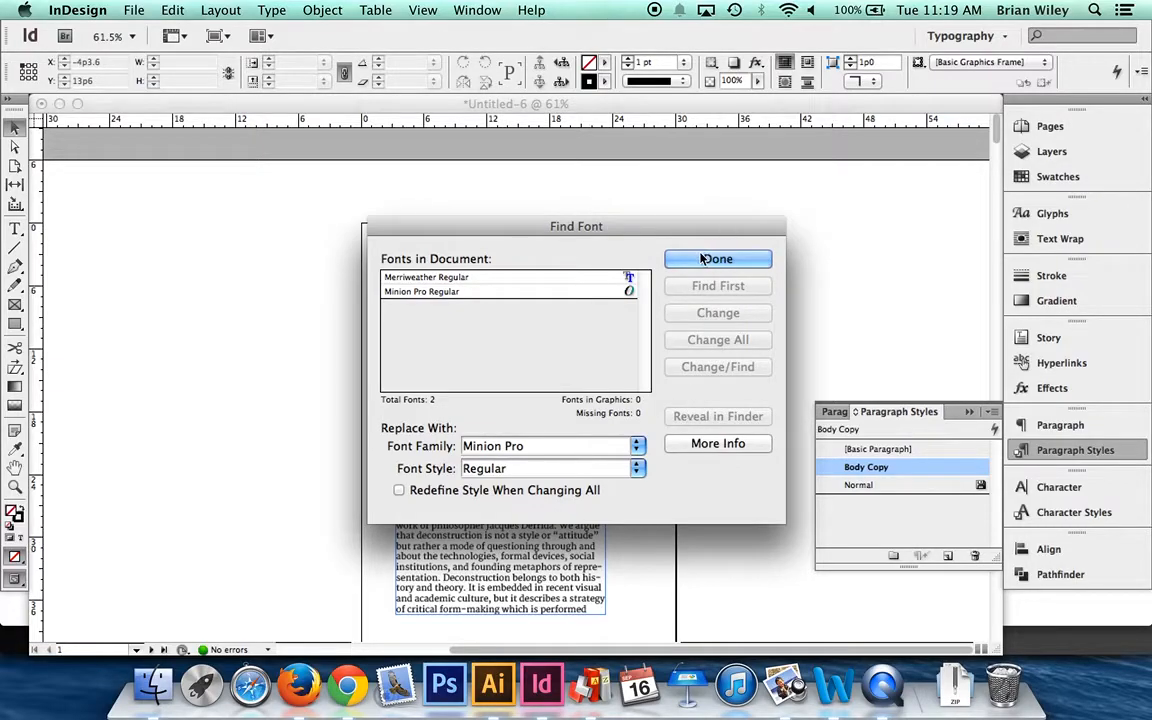
{"action": "key", "text": "Return"}
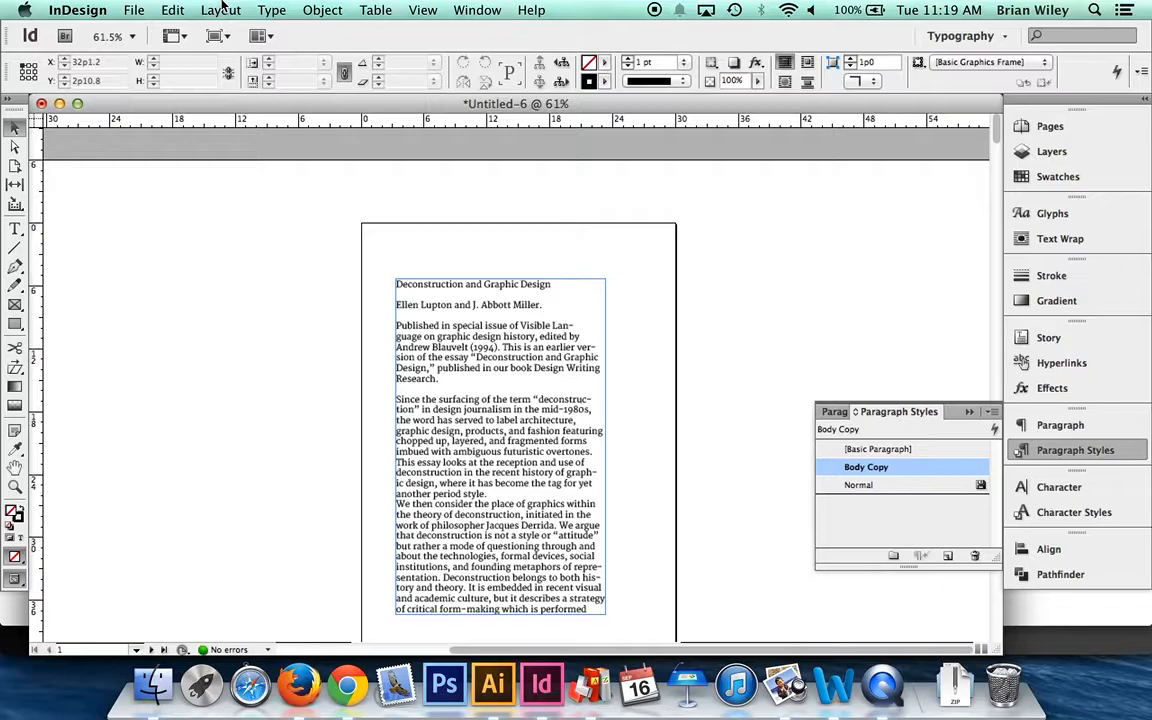
- Open Find/Change for the document
{"action": "key", "text": "super+f"}
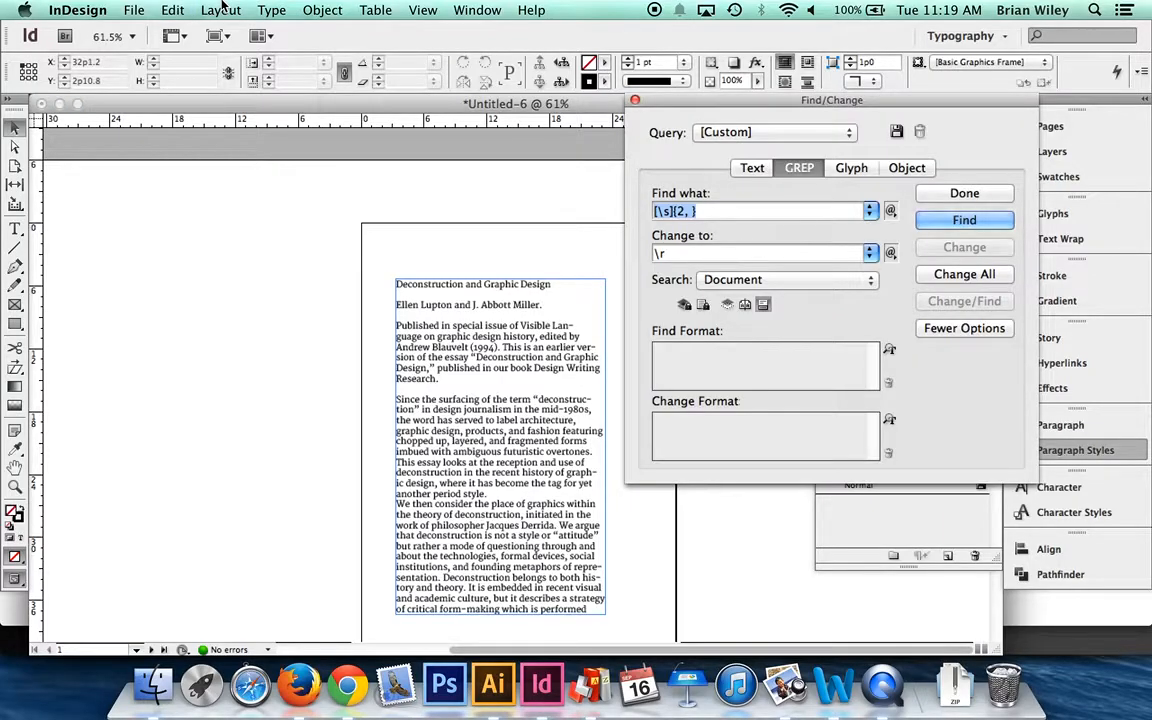
{"action": "left_click", "coordinate": [634, 101]}
{"action": "key", "text": "super+f"}
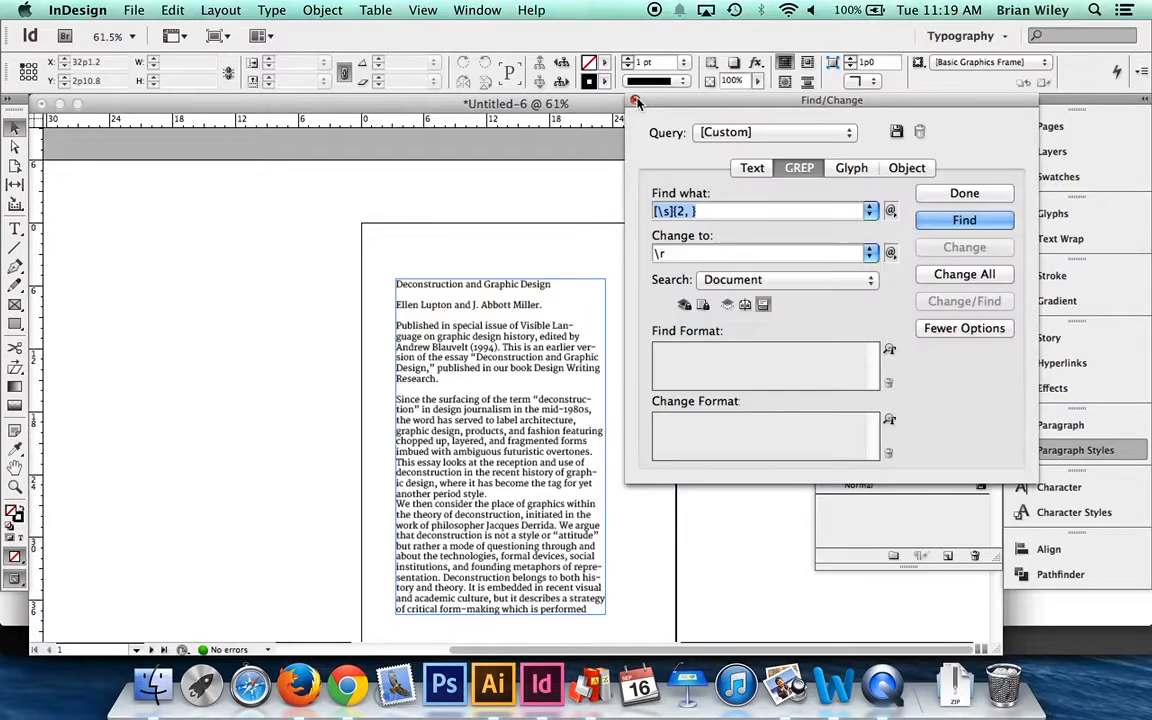
{"action": "left_click", "coordinate": [176, 10]}
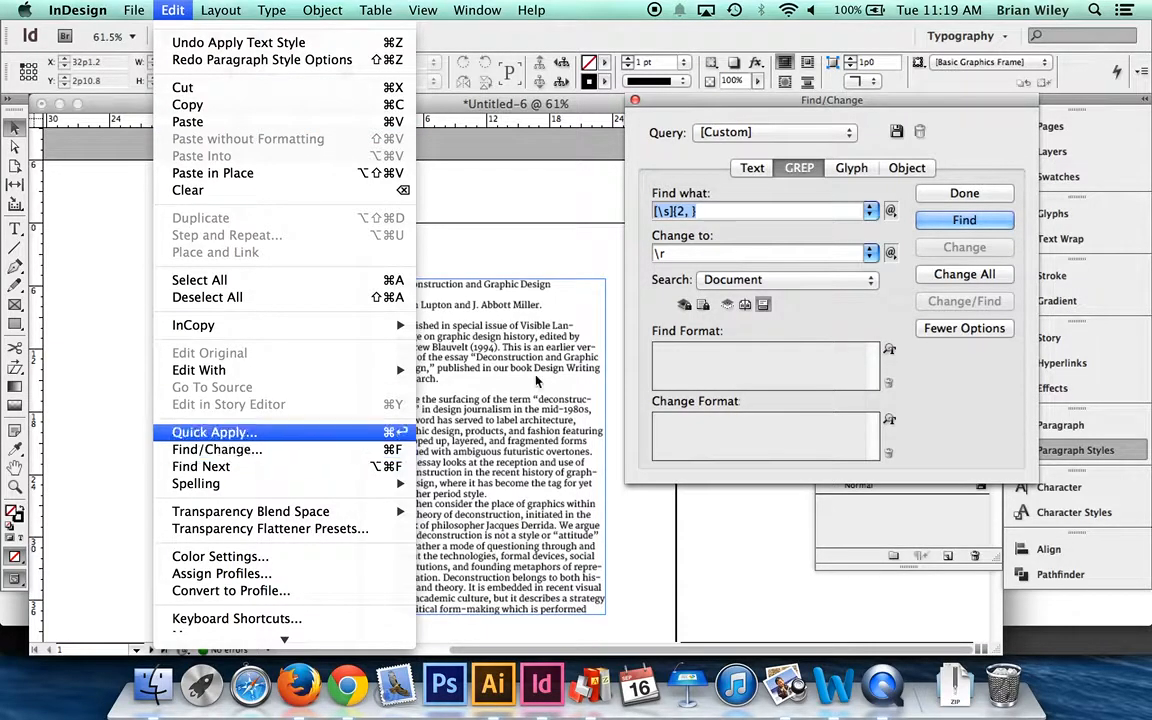
{"action": "left_click", "coordinate": [928, 168]}
- Run a plain text search of the document for "design" and go through several of its occurrences
{"action": "left_click", "coordinate": [751, 168]}
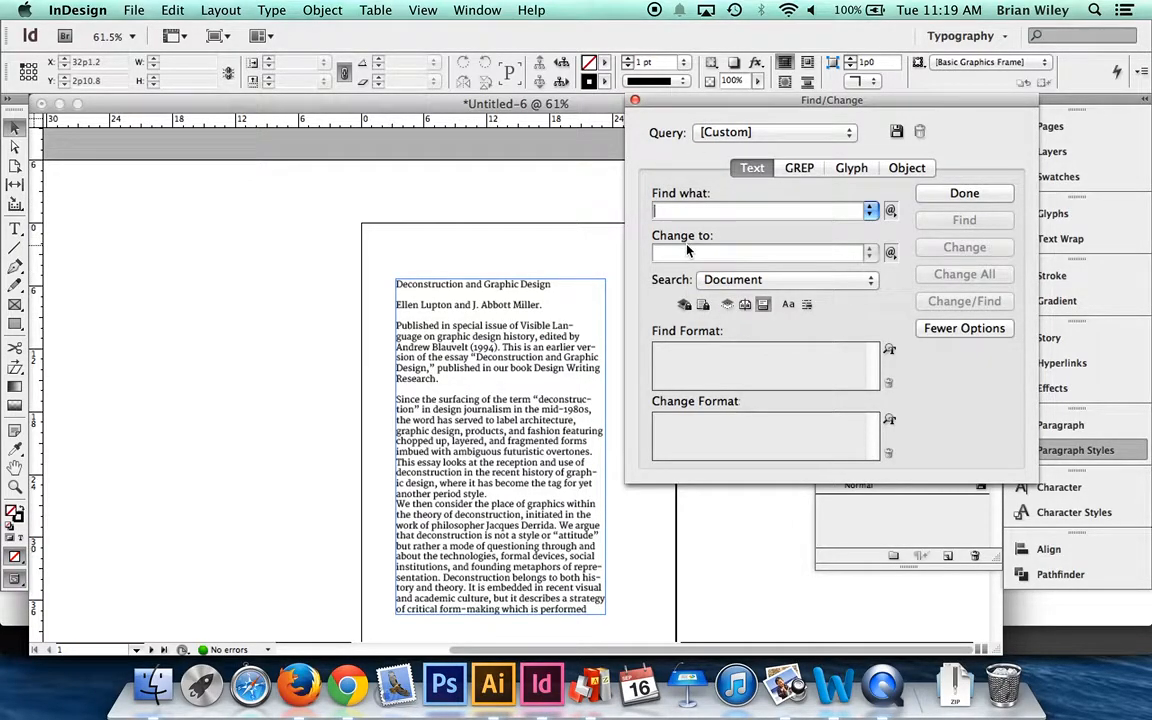
{"action": "type", "text": "design"}
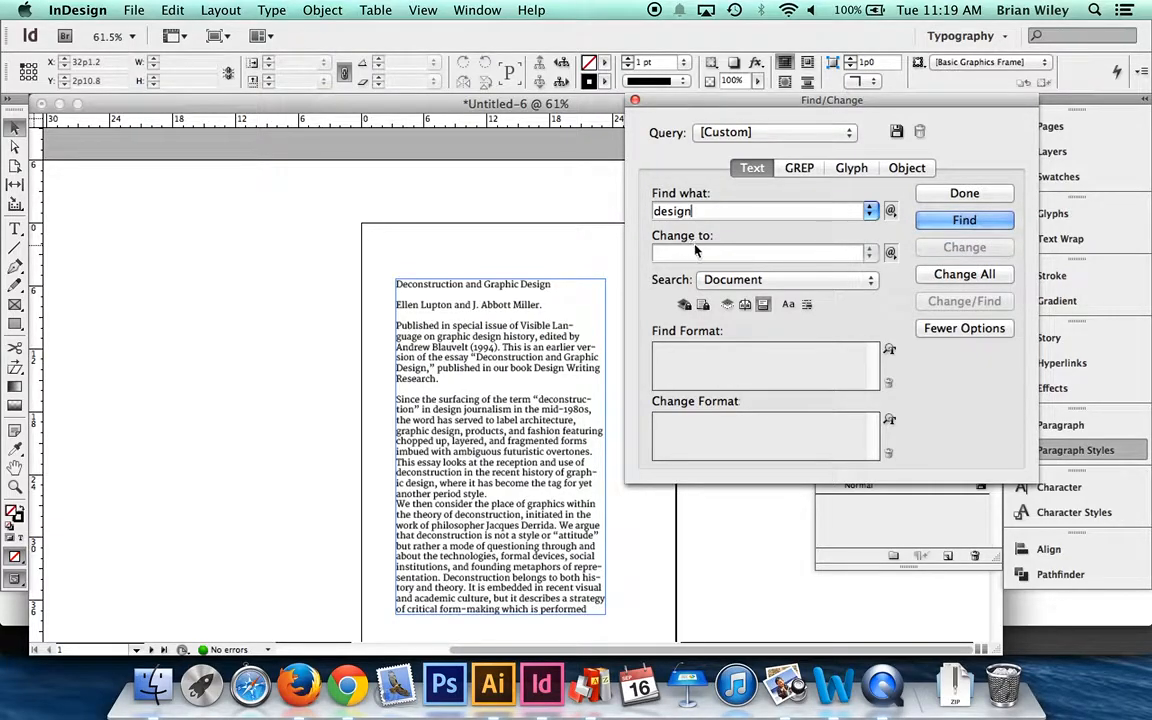
{"action": "left_click", "coordinate": [960, 220]}
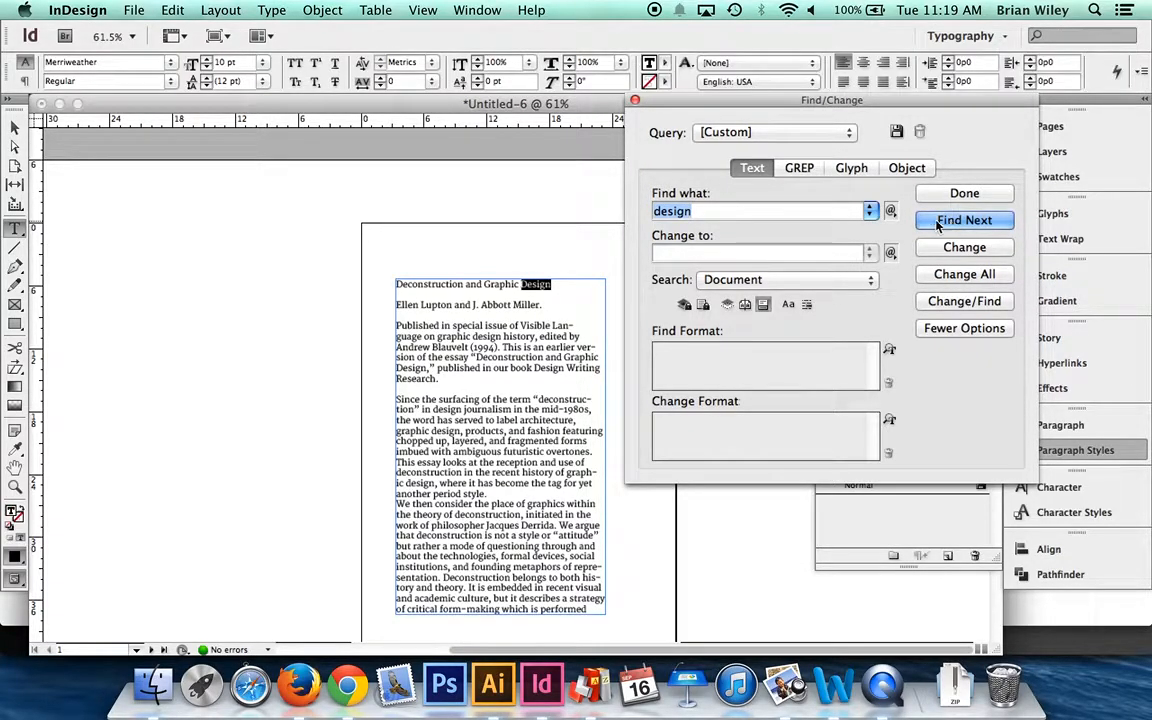
{"action": "left_click", "coordinate": [953, 220]}
{"action": "left_click", "coordinate": [953, 220]}
{"action": "left_click", "coordinate": [952, 220]}
{"action": "left_click", "coordinate": [950, 220]}
{"action": "left_click", "coordinate": [945, 220]}
{"action": "left_click", "coordinate": [934, 220]}
- Enter DESIGN as the replacement text for the "design" search
{"action": "left_click", "coordinate": [688, 253]}
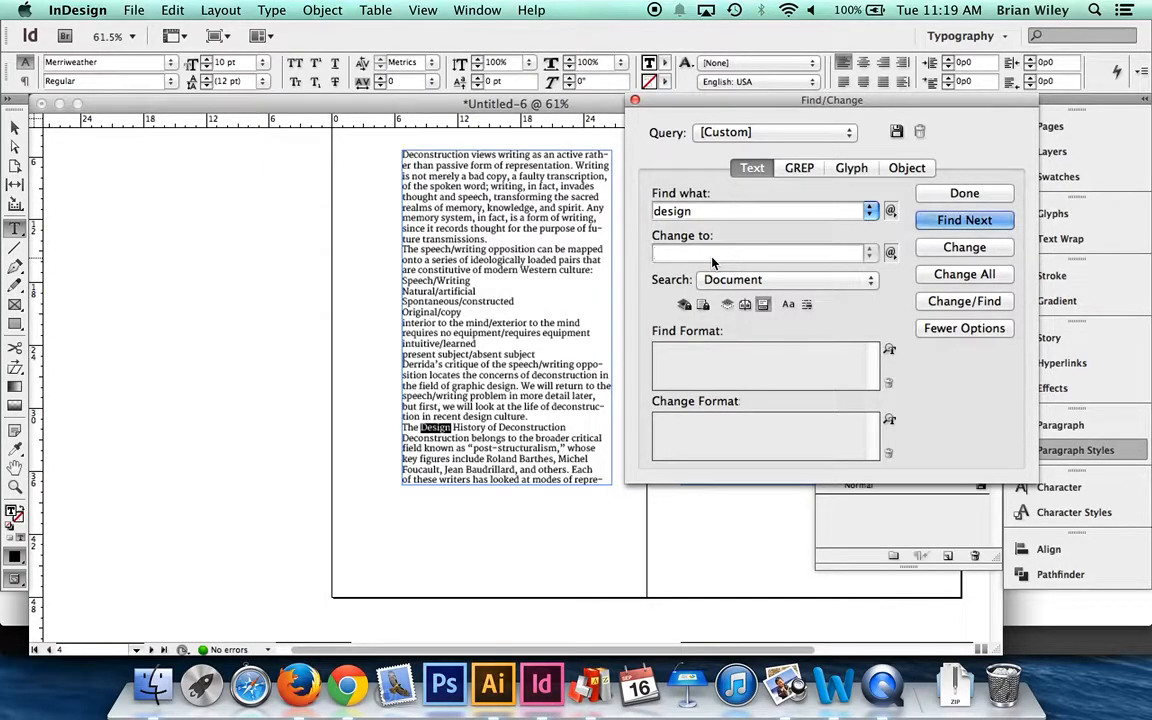
{"action": "type", "text": "DESIGN"}
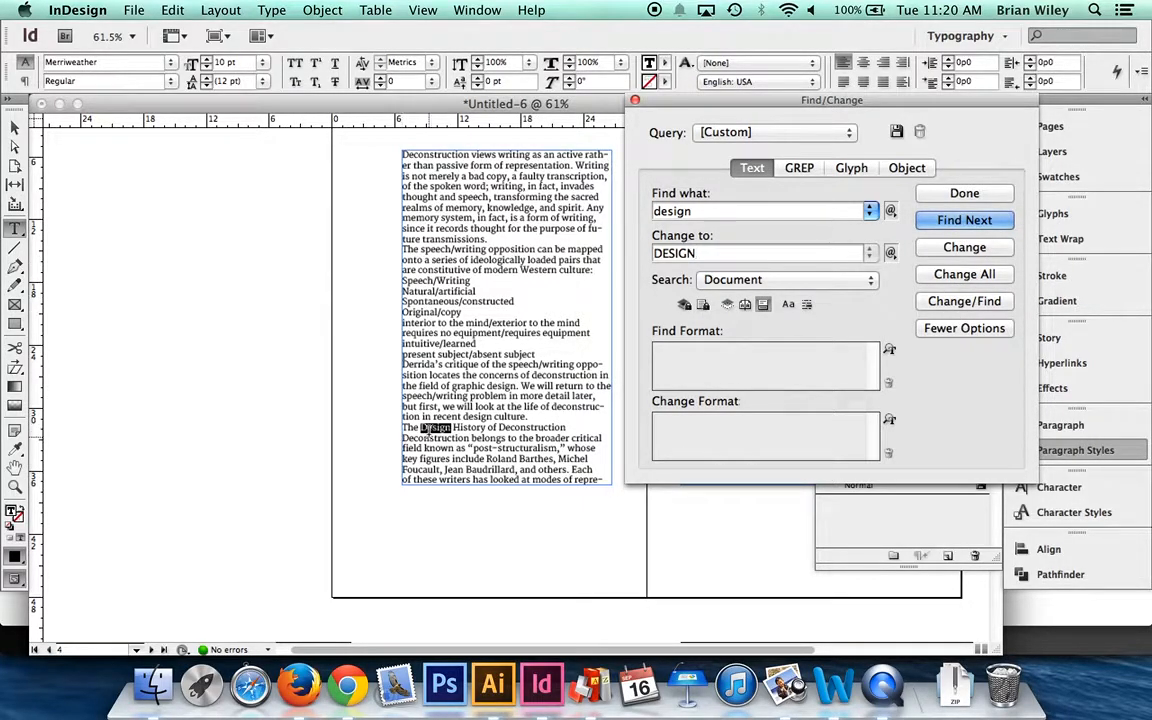
- Switch the search to GREP and look through the special characters and wildcards available for its search pattern
{"action": "left_click", "coordinate": [798, 170]}
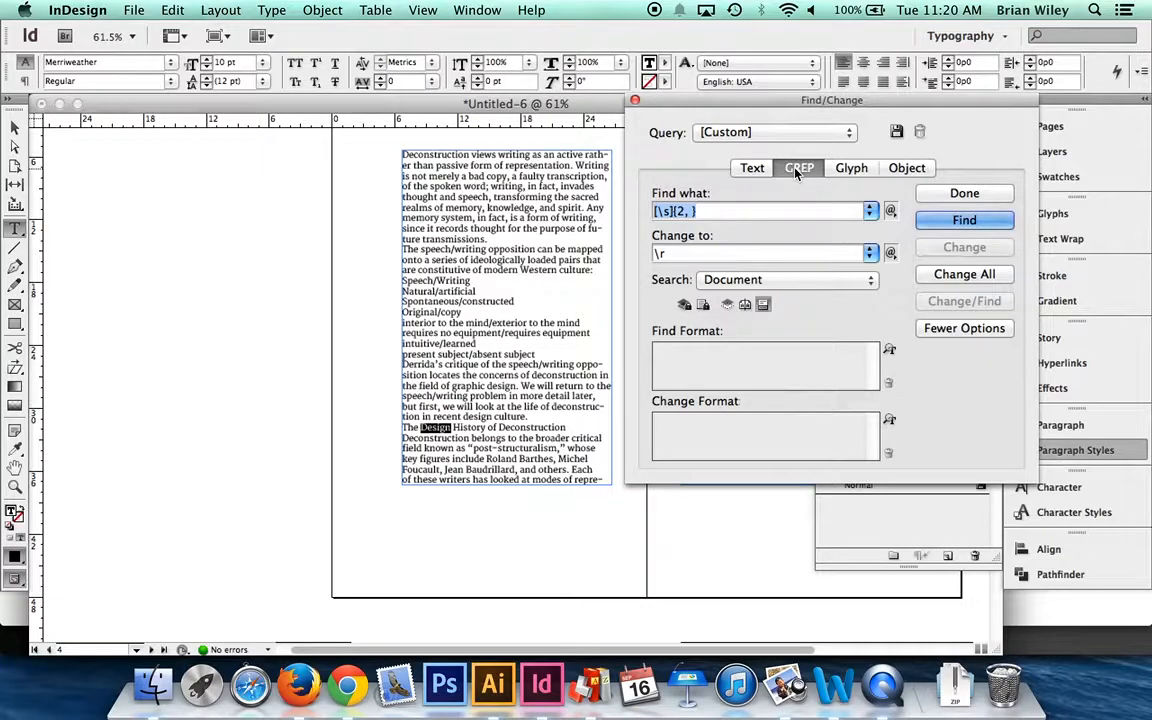
{"action": "scroll", "coordinate": [474, 297], "scroll_direction": "right", "scroll_amount": 10}
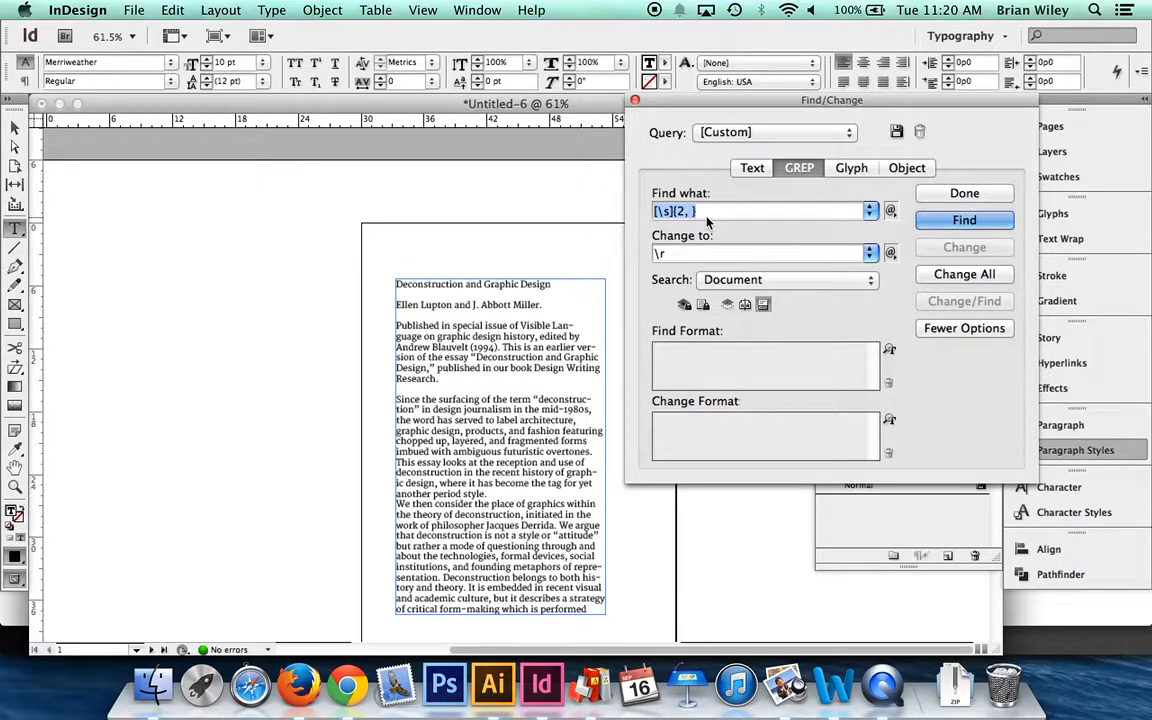
{"action": "left_click", "coordinate": [889, 212]}
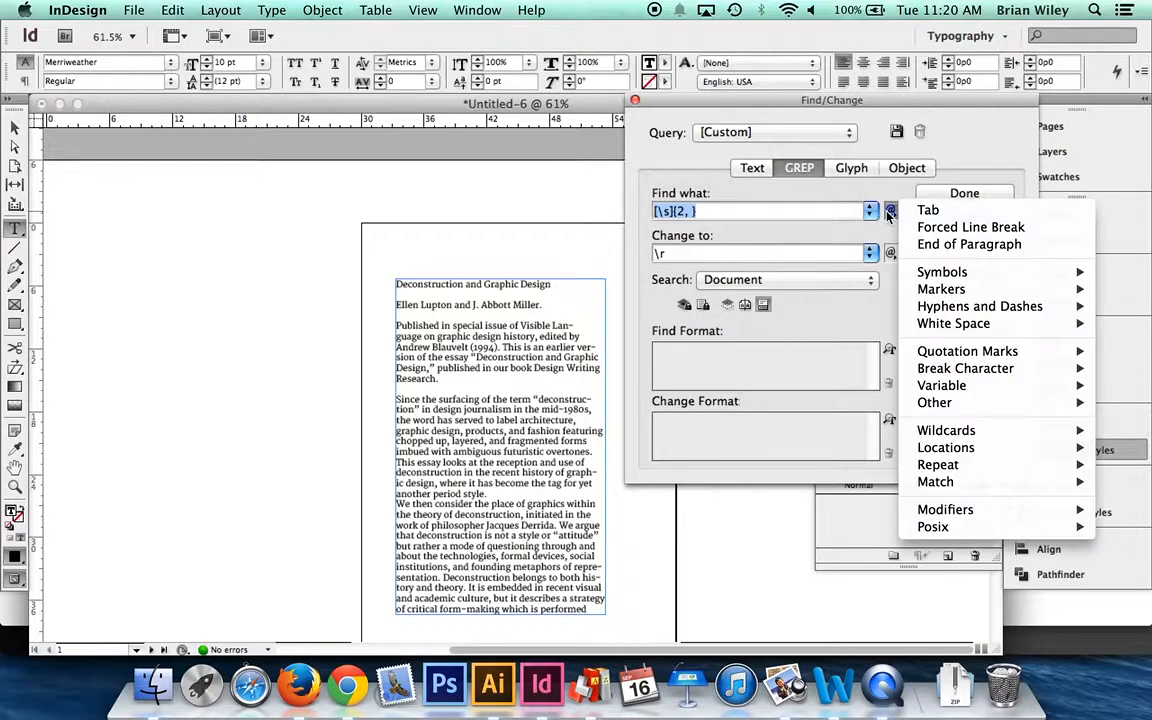
{"action": "mouse_move", "coordinate": [951, 275]}
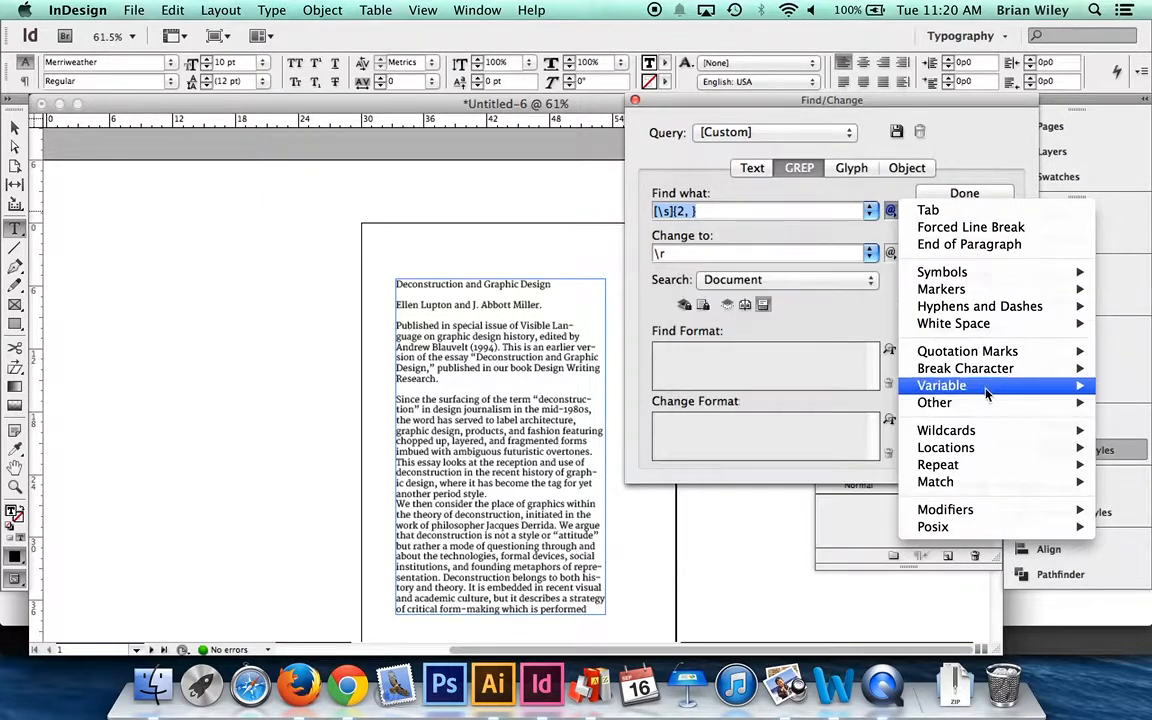
{"action": "mouse_move", "coordinate": [968, 430]}
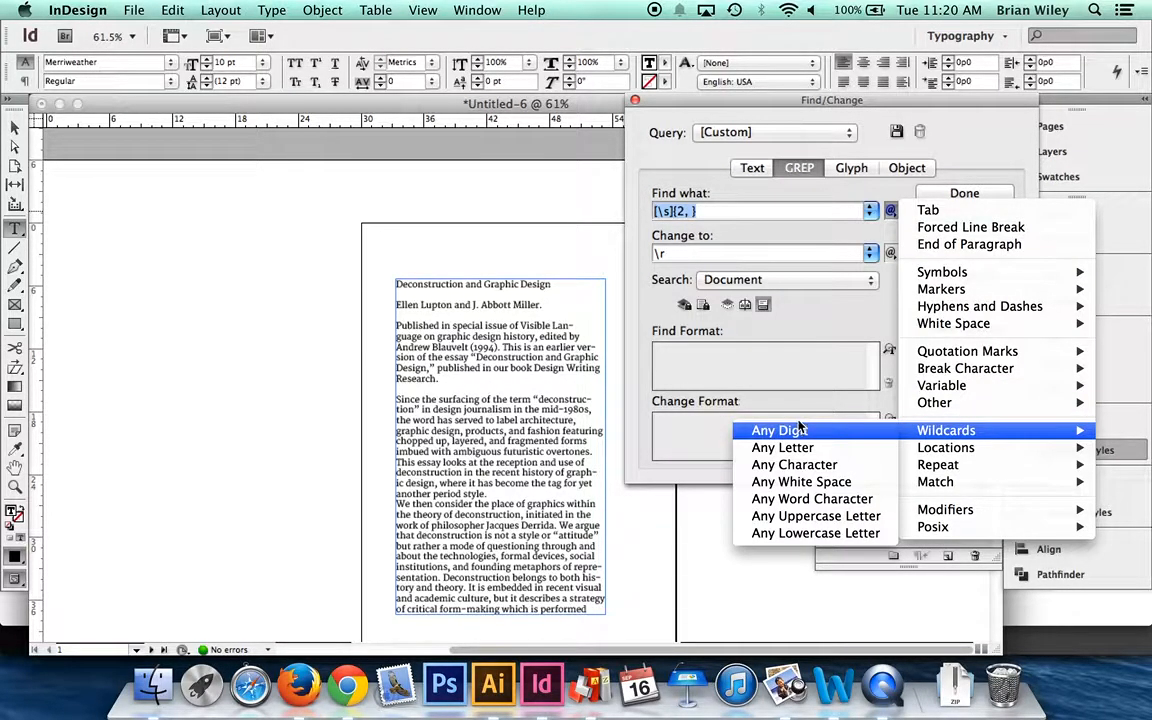
{"action": "mouse_move", "coordinate": [966, 356]}
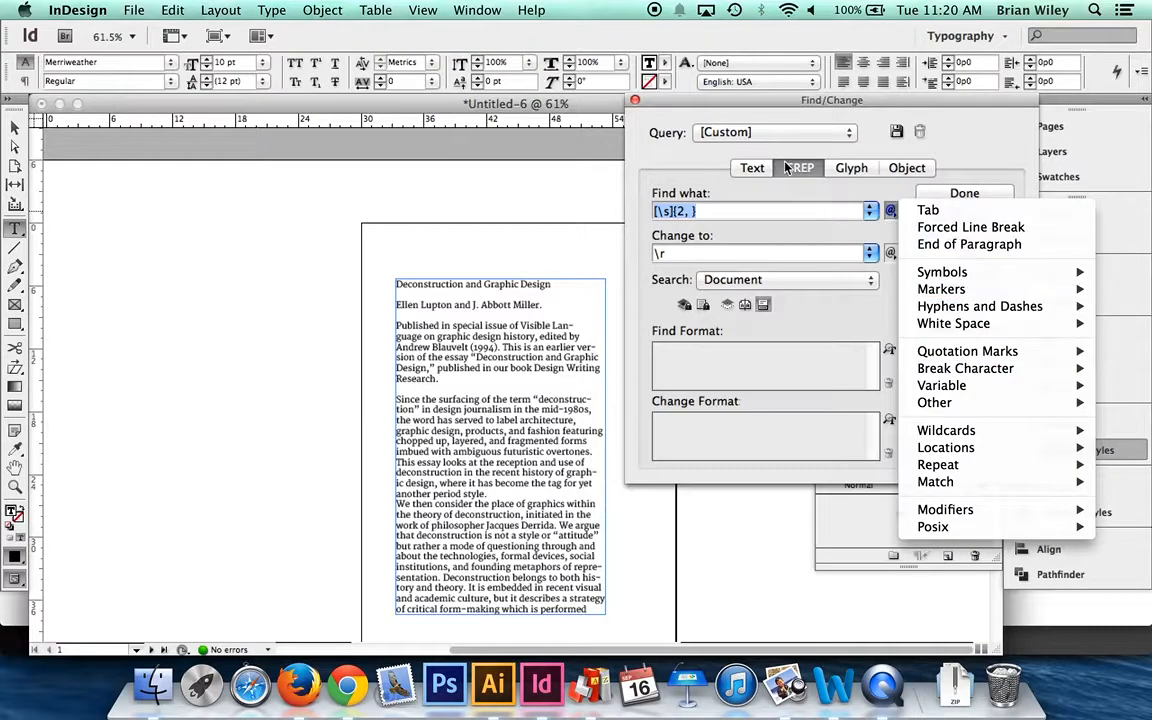
{"action": "left_click", "coordinate": [703, 173]}
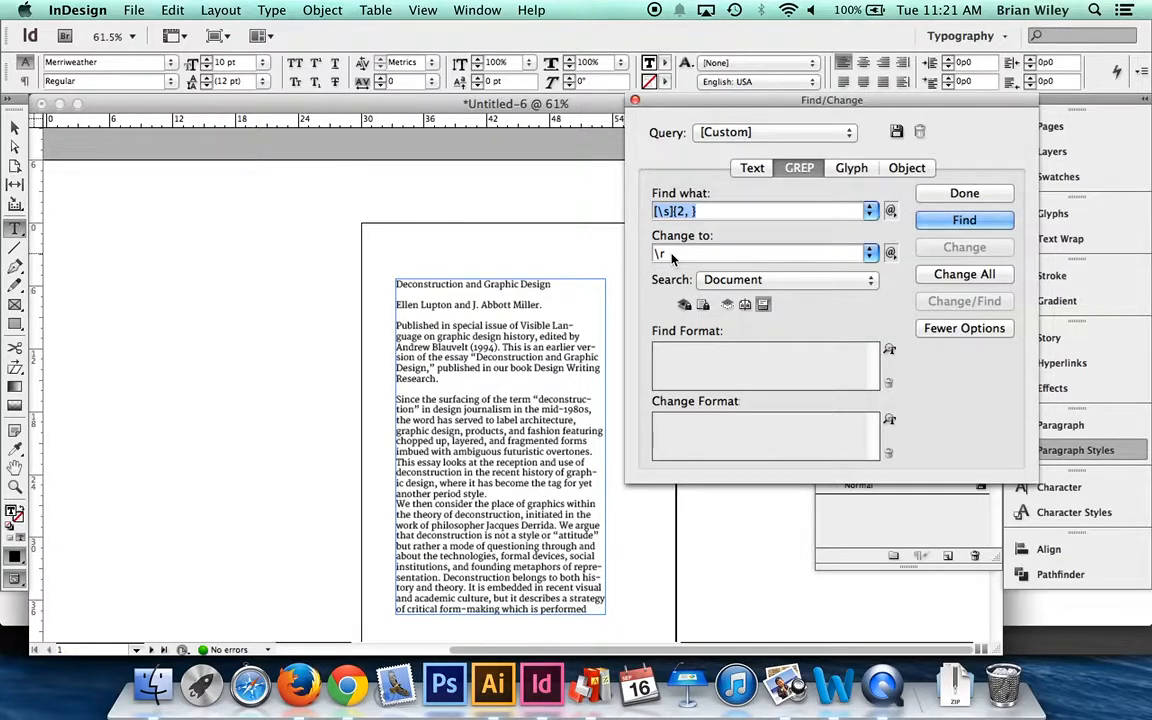
- Find matches of the GREP pattern [\s]{2, } in the document and move the Find/Change dialog clear of the text
{"action": "left_click", "coordinate": [926, 221]}
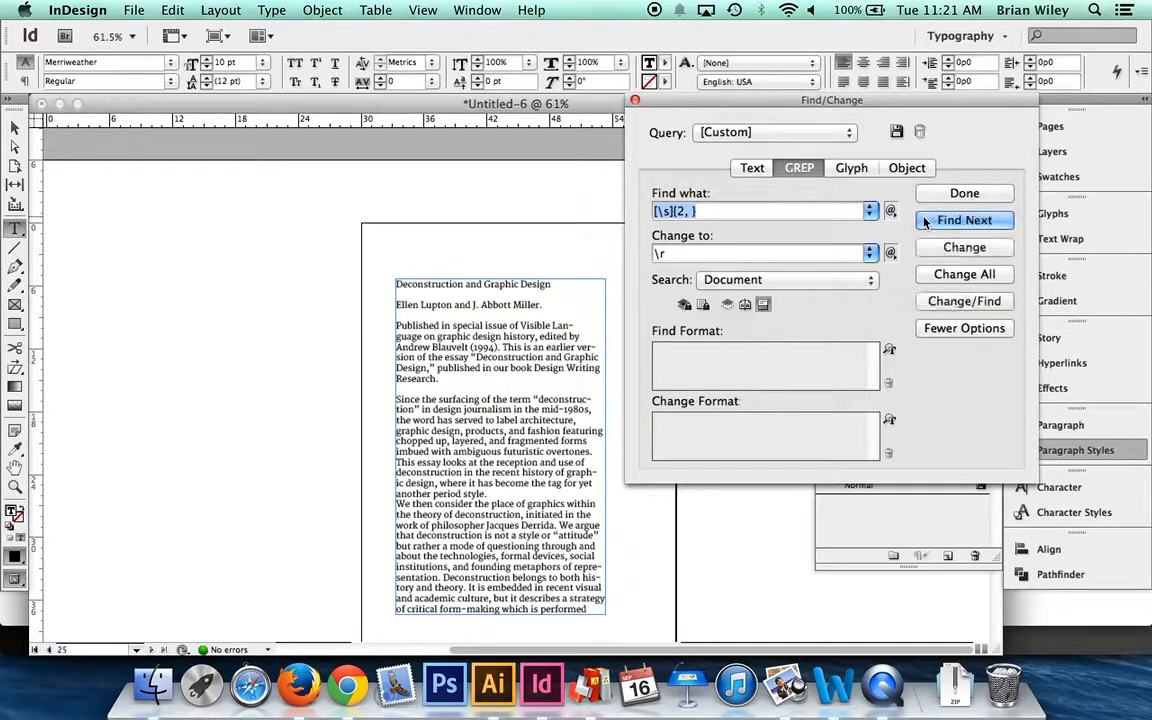
{"action": "left_click", "coordinate": [926, 221]}
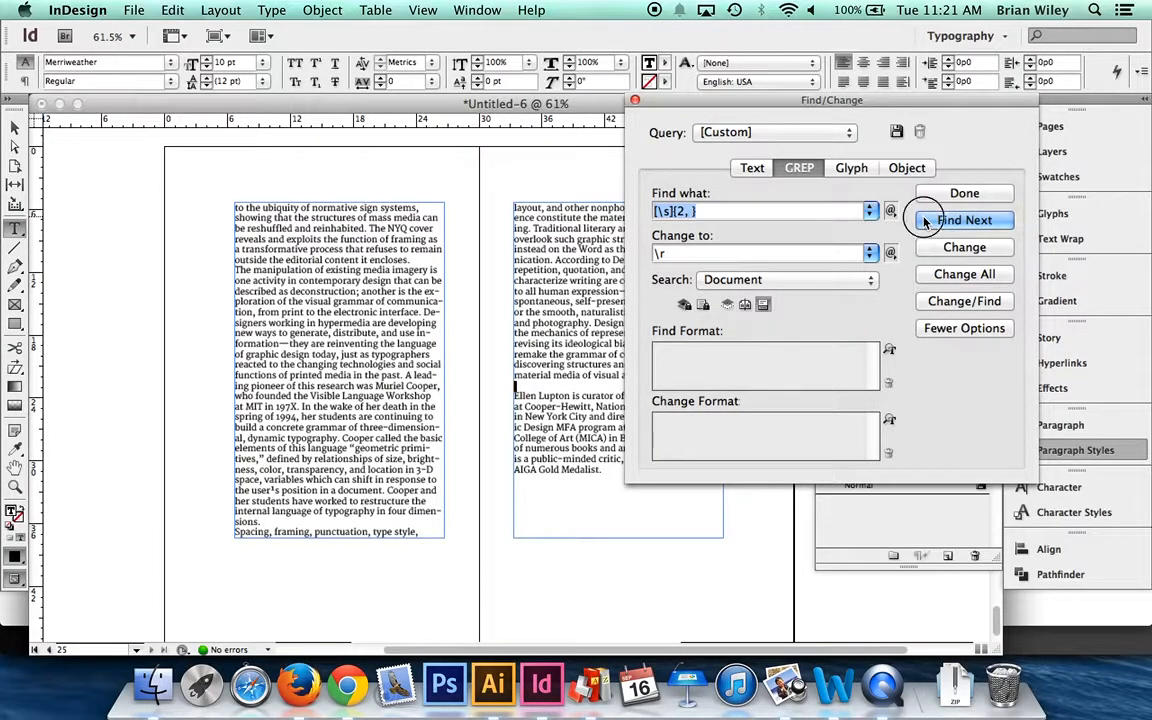
{"action": "left_click_drag", "start_coordinate": [697, 95], "coordinate": [148, 22]}
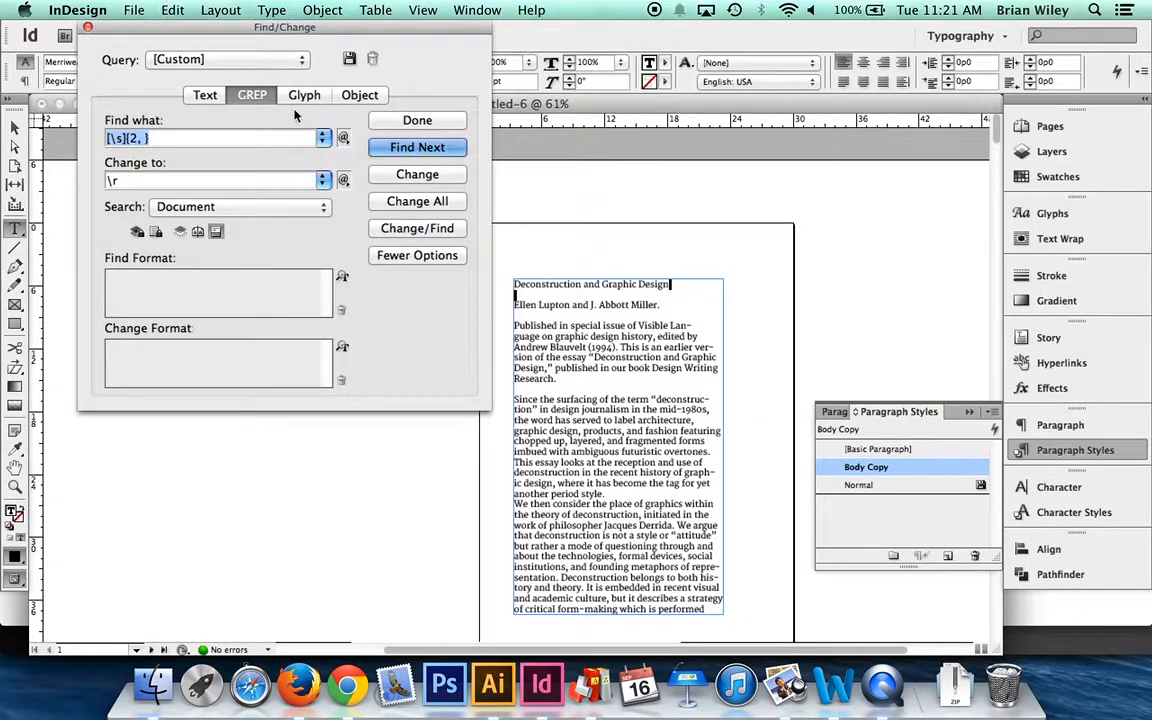
- Go through the remaining matches of the GREP pattern in the document until the search is complete
{"action": "left_click", "coordinate": [400, 150]}
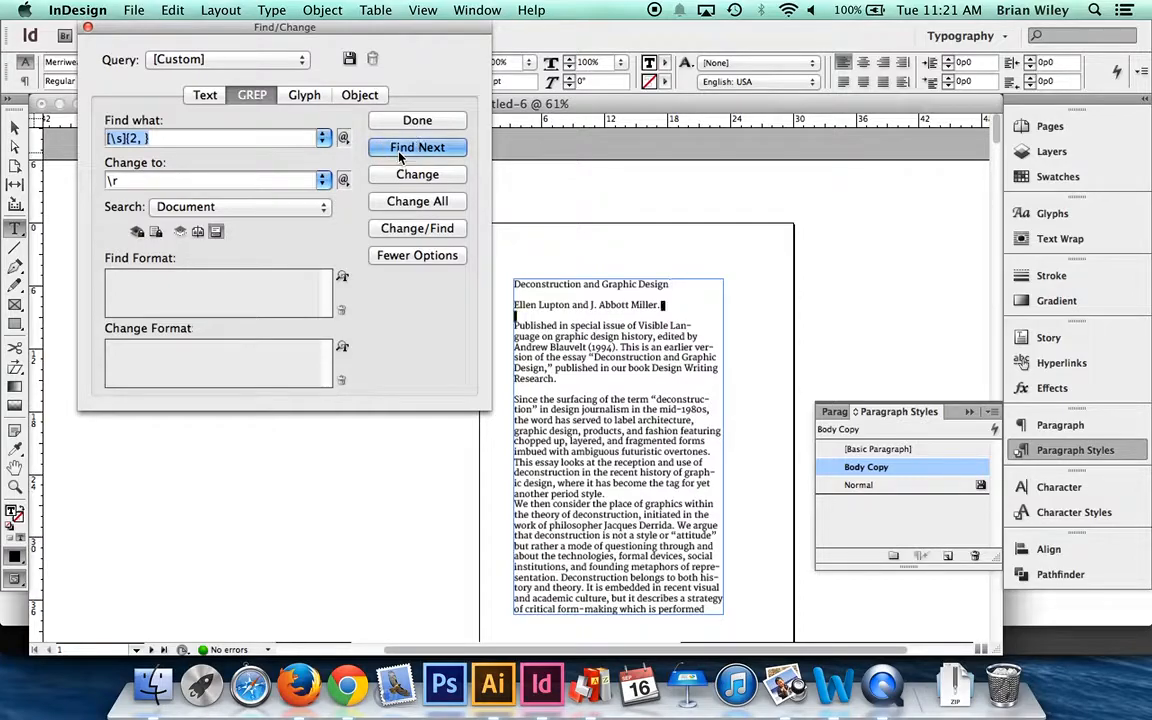
{"action": "left_click", "coordinate": [400, 150]}
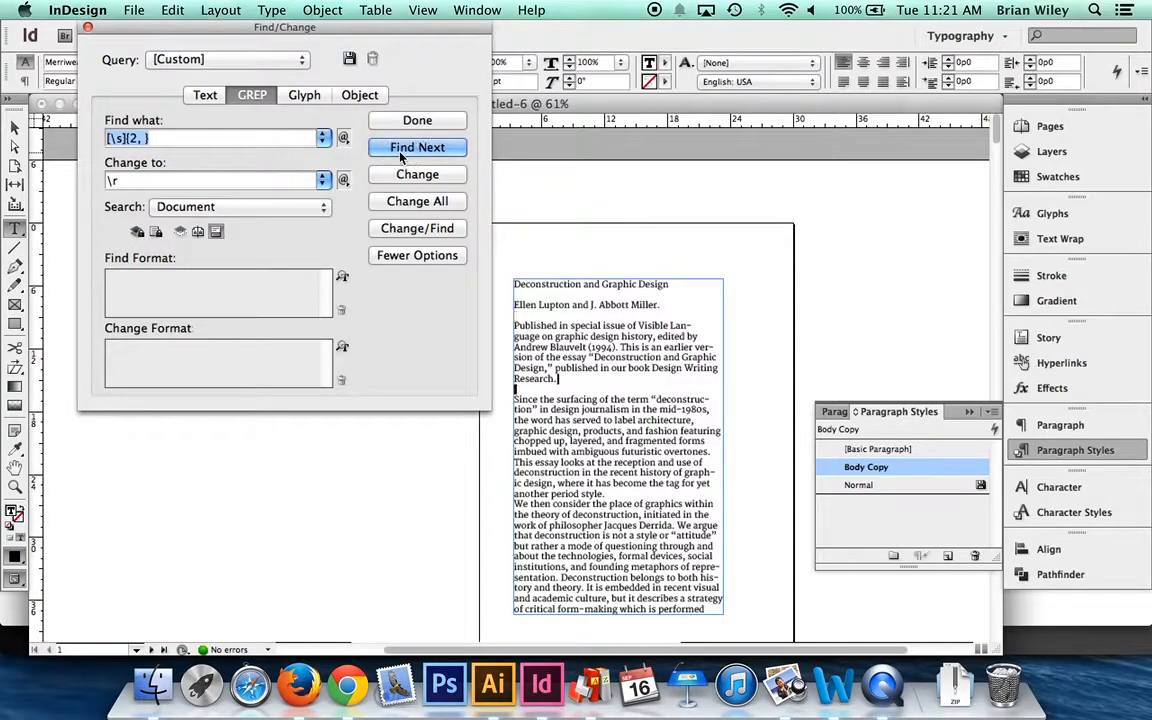
{"action": "left_click", "coordinate": [400, 150]}
{"action": "left_click", "coordinate": [734, 224]}
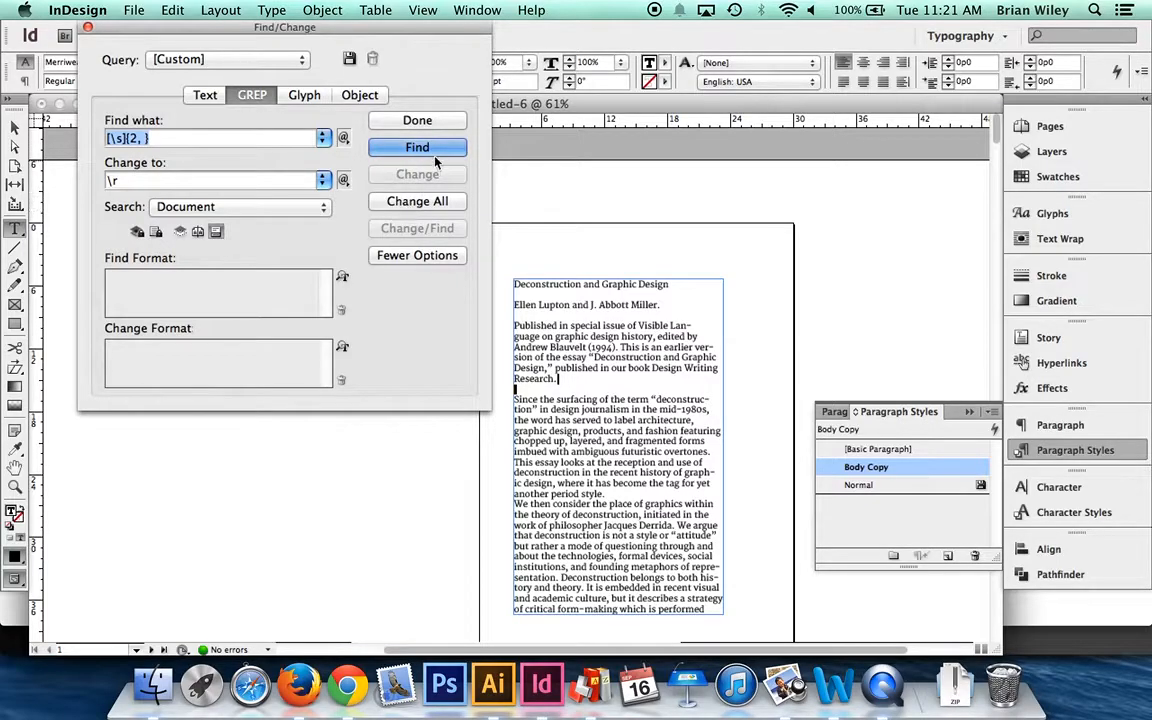
- Replace all matches of the GREP pattern [\s]{2, } in the document with \r and close Find/Change
{"action": "left_click", "coordinate": [521, 293]}
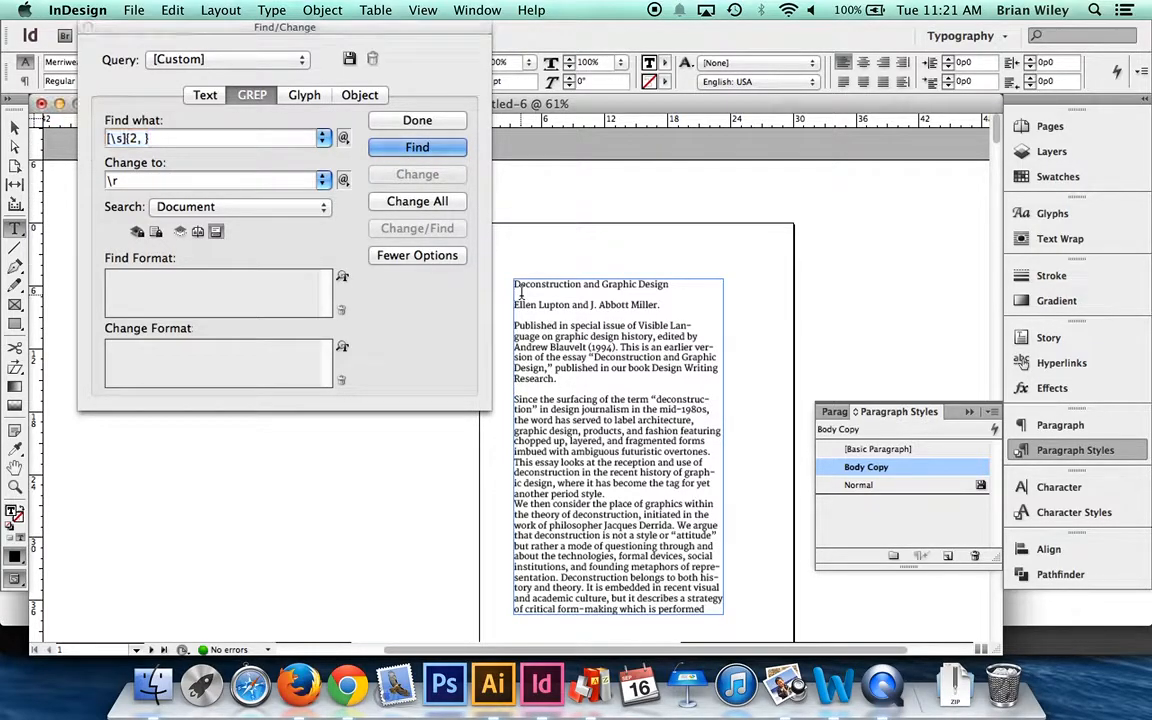
{"action": "left_click", "coordinate": [417, 201]}
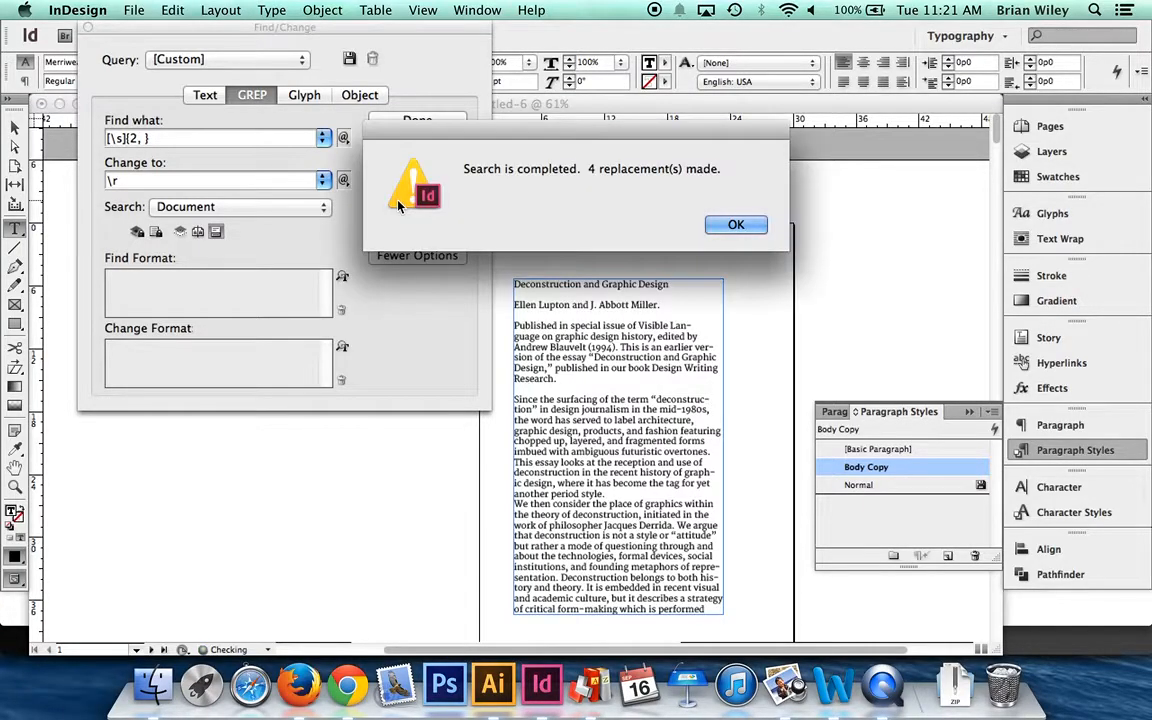
{"action": "left_click", "coordinate": [736, 224]}
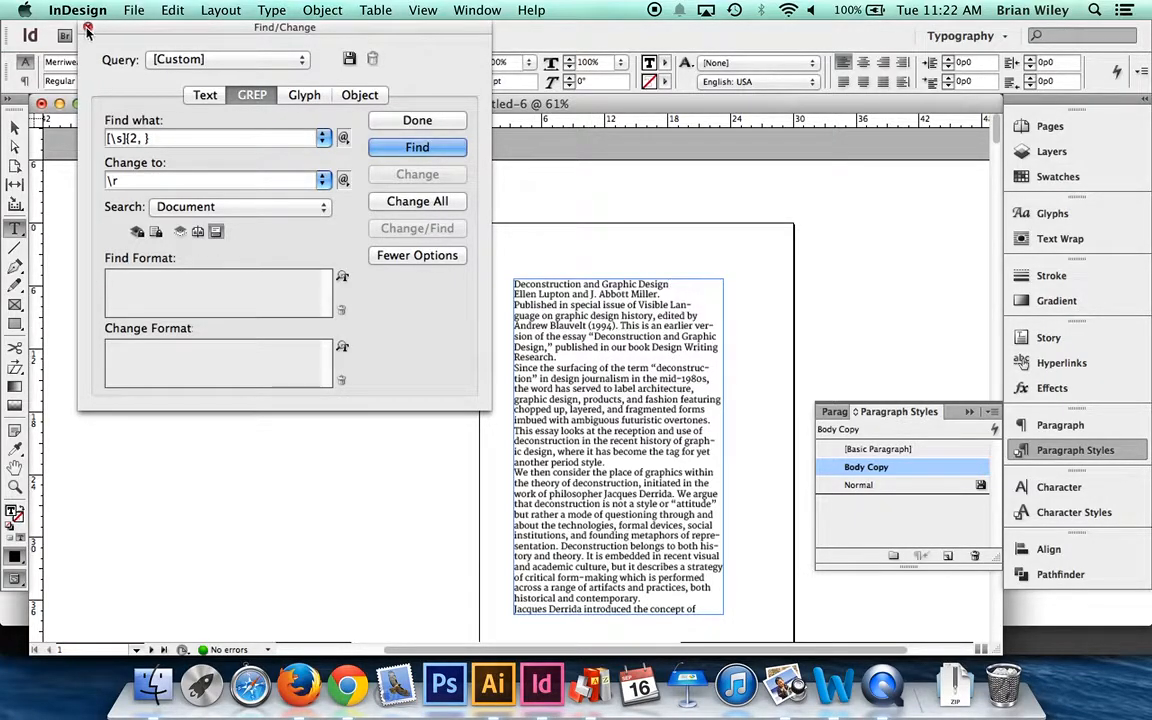
{"action": "key", "text": "Escape"}
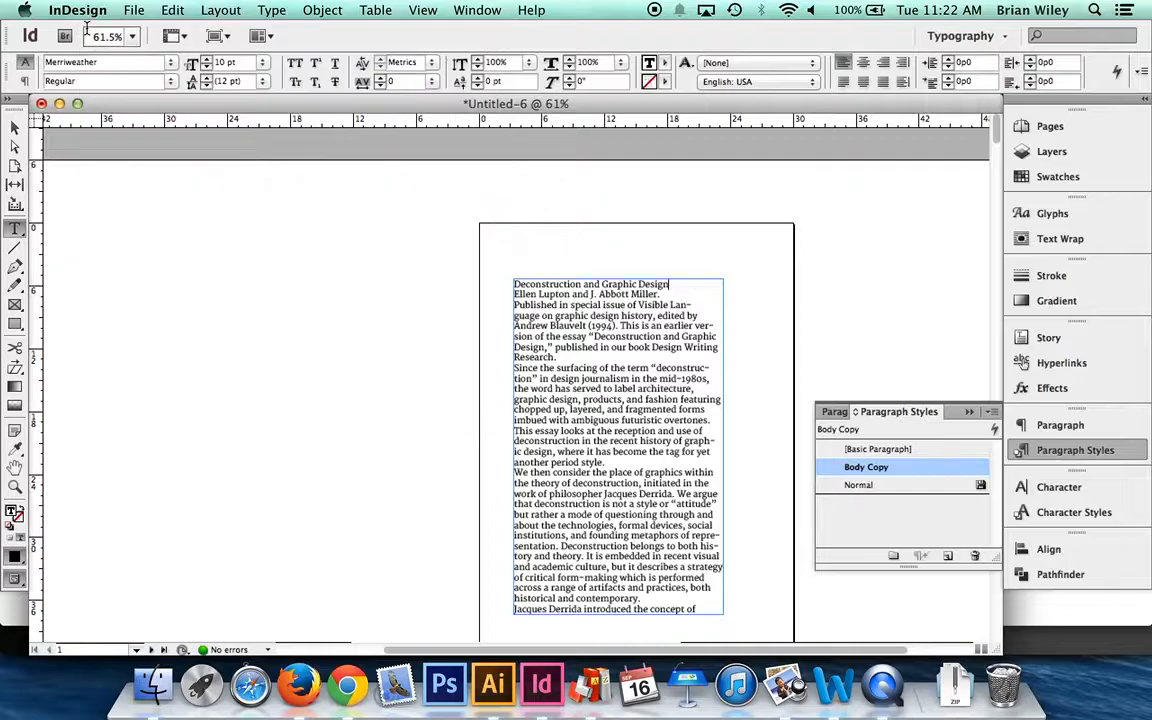
- Set the Space After of the Body Copy paragraph style to 0p6
{"action": "double_click", "coordinate": [918, 470]}
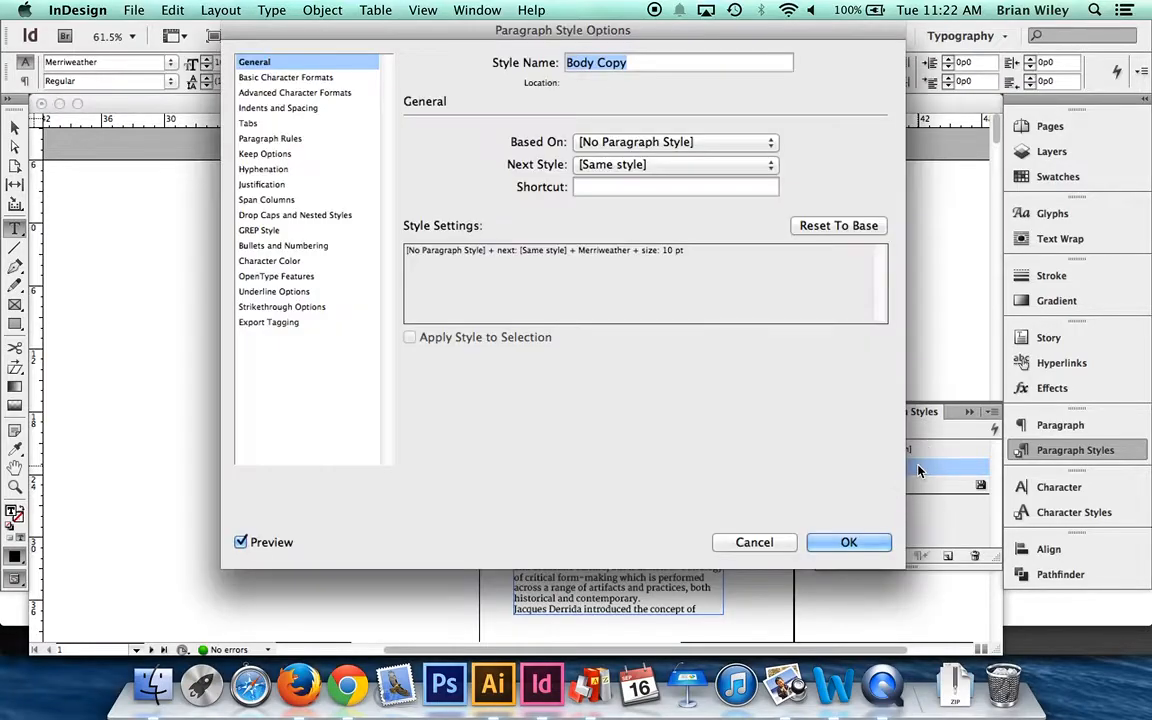
{"action": "left_click_drag", "start_coordinate": [316, 38], "coordinate": [298, 18]}
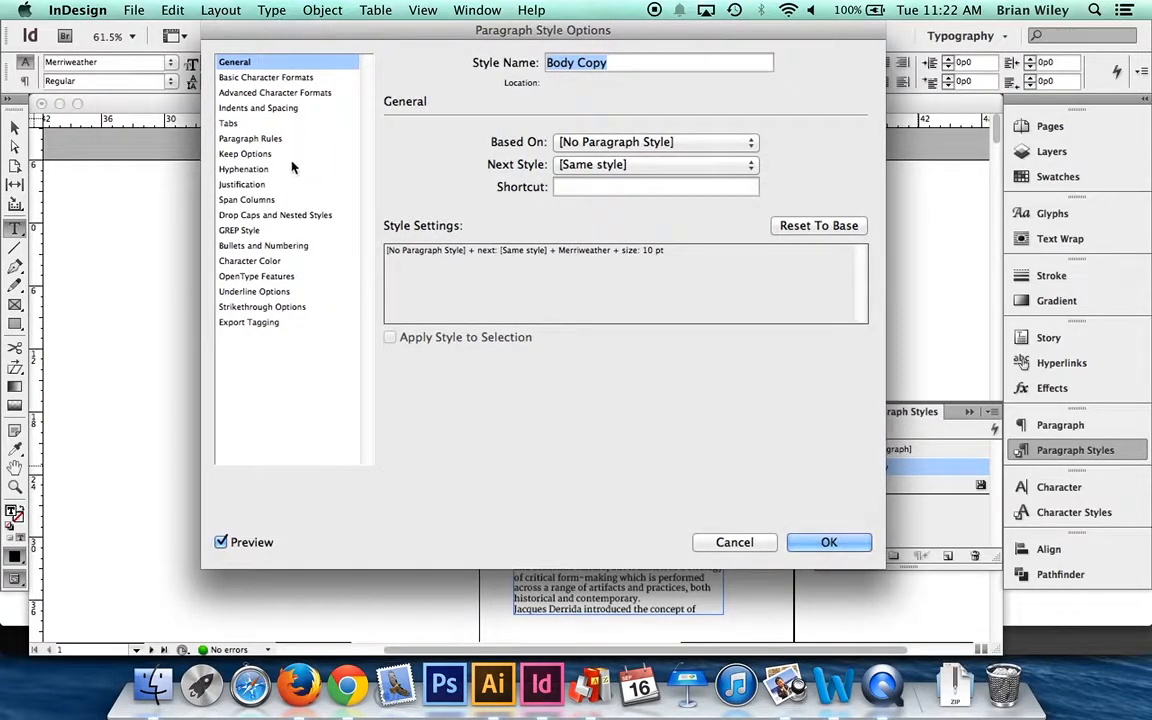
{"action": "left_click", "coordinate": [276, 108]}
{"action": "left_click_drag", "start_coordinate": [508, 30], "coordinate": [362, 6]}
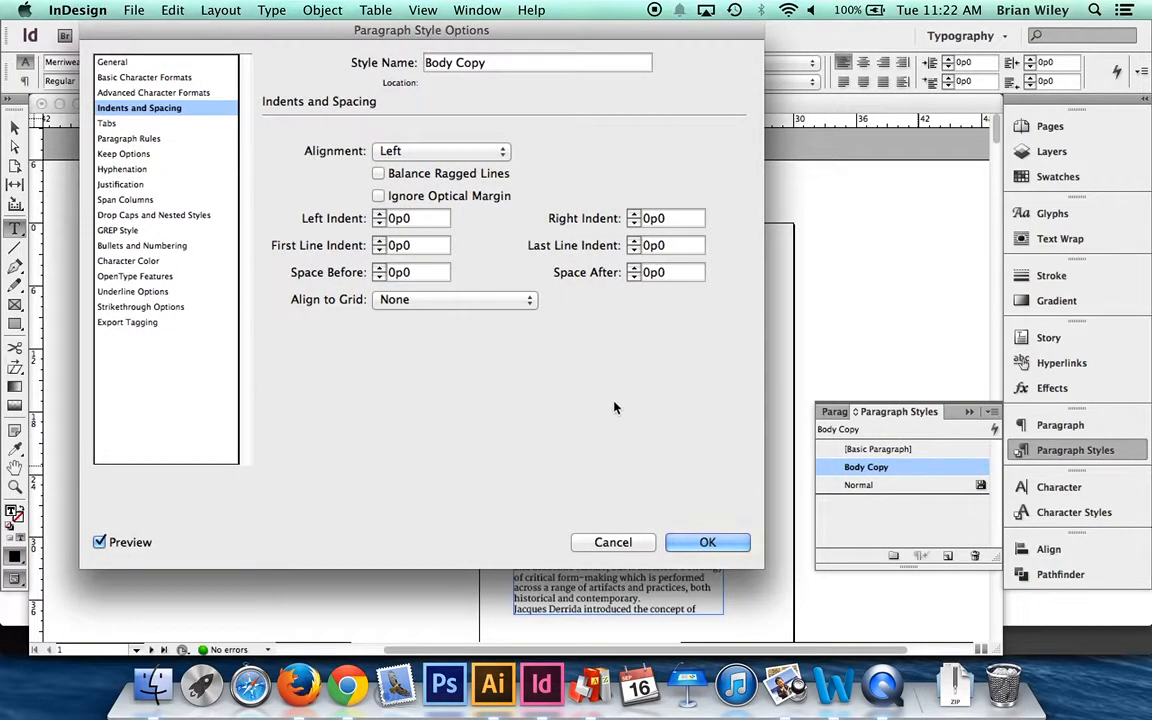
{"action": "left_click_drag", "start_coordinate": [285, 28], "coordinate": [647, 8]}
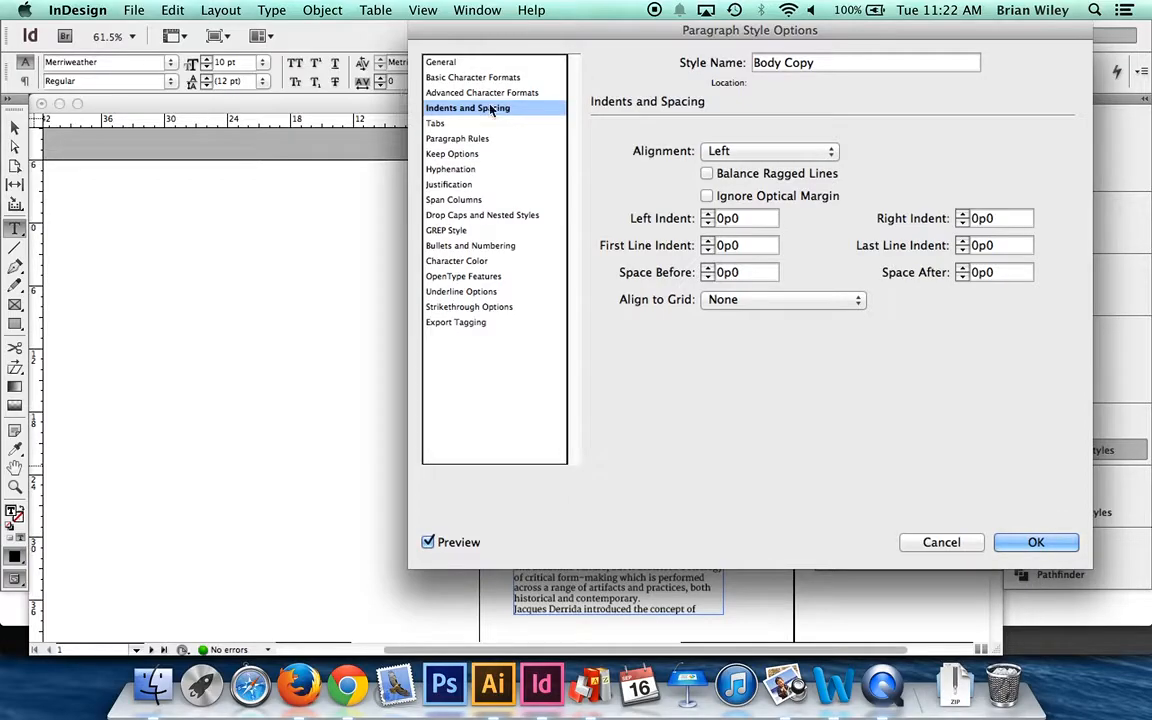
{"action": "left_click", "coordinate": [962, 269]}
{"action": "double_click", "coordinate": [962, 269]}
{"action": "left_click", "coordinate": [962, 269]}
{"action": "double_click", "coordinate": [962, 269]}
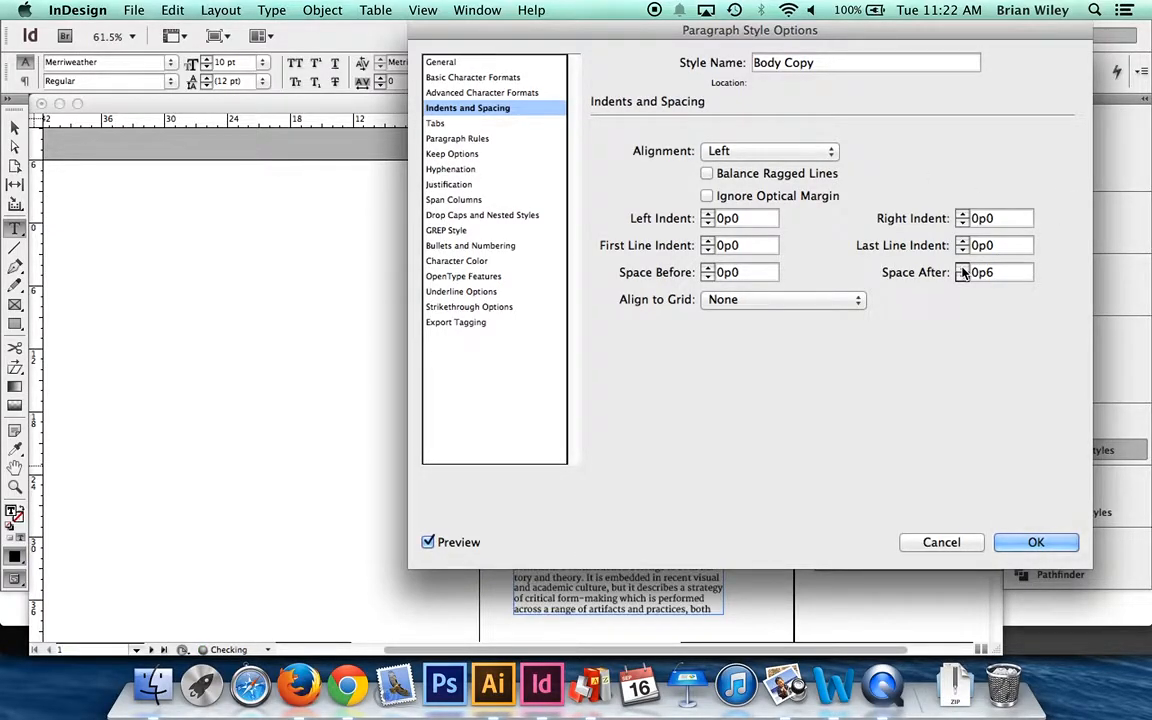
{"action": "left_click", "coordinate": [1034, 542]}
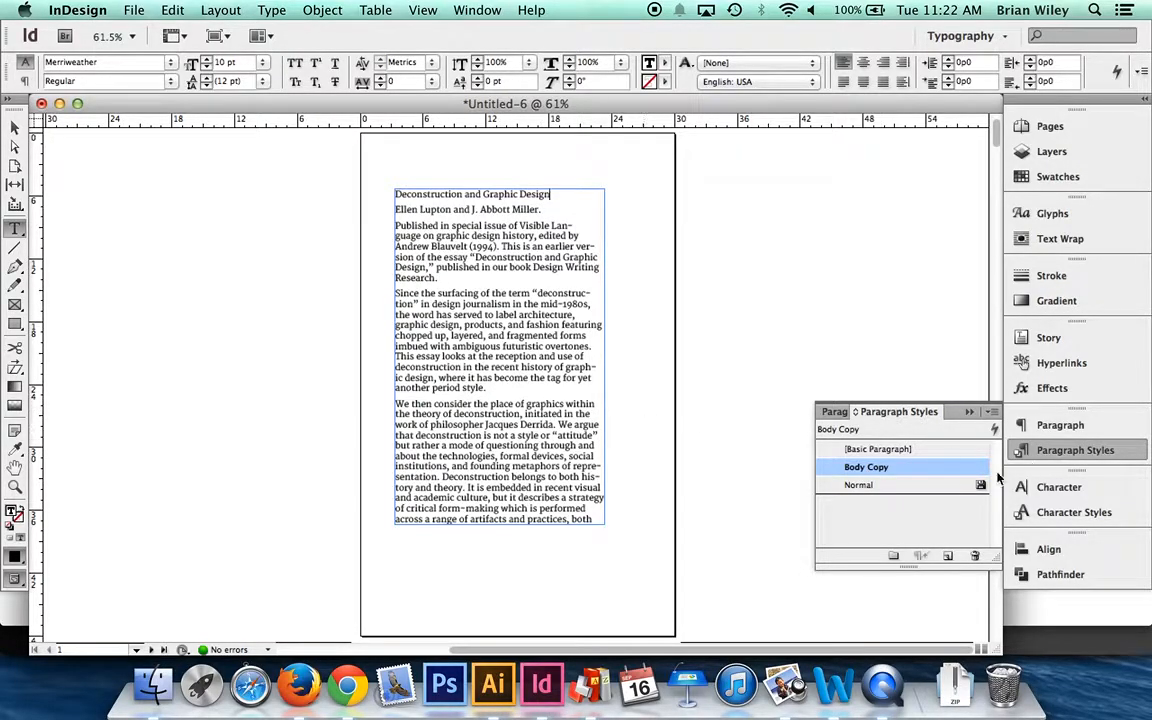
- Try larger Space After values up to 0p9 in the Body Copy style and bring the spacing back to 0p6
{"action": "double_click", "coordinate": [958, 474]}
{"action": "left_click_drag", "start_coordinate": [527, 21], "coordinate": [752, 36]}
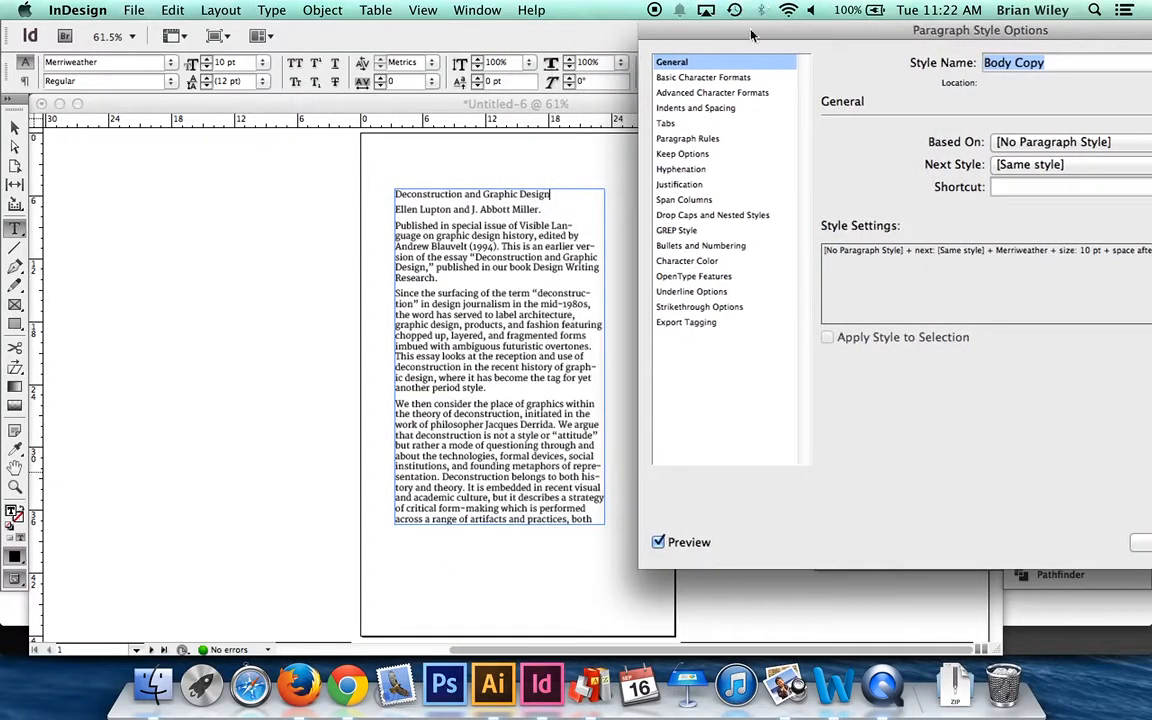
{"action": "left_click", "coordinate": [684, 108]}
{"action": "left_click_drag", "start_coordinate": [866, 36], "coordinate": [720, 8]}
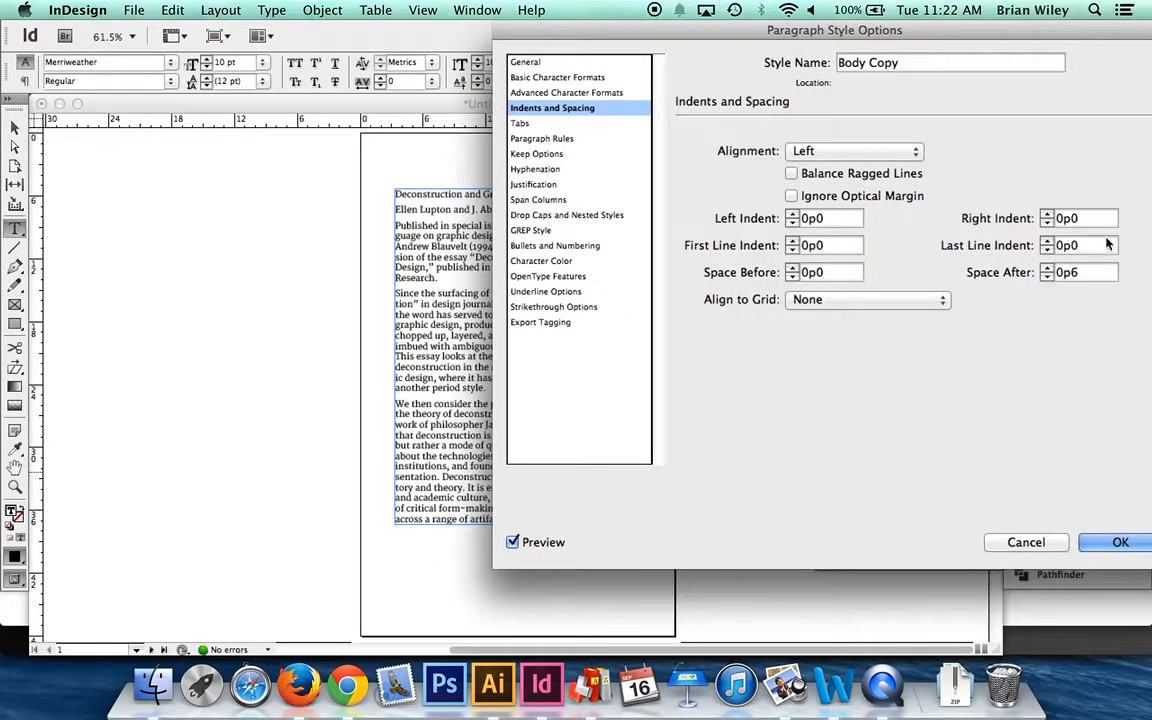
{"action": "left_click", "coordinate": [1047, 268]}
{"action": "left_click", "coordinate": [1047, 268]}
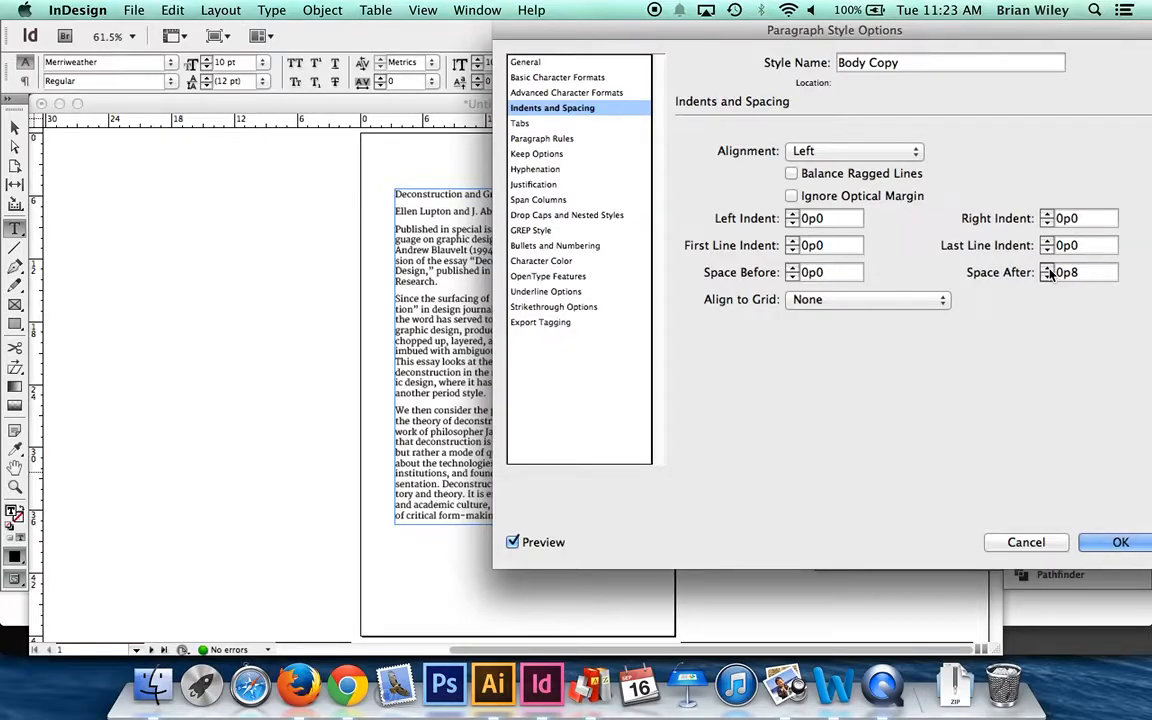
{"action": "left_click", "coordinate": [1047, 269]}
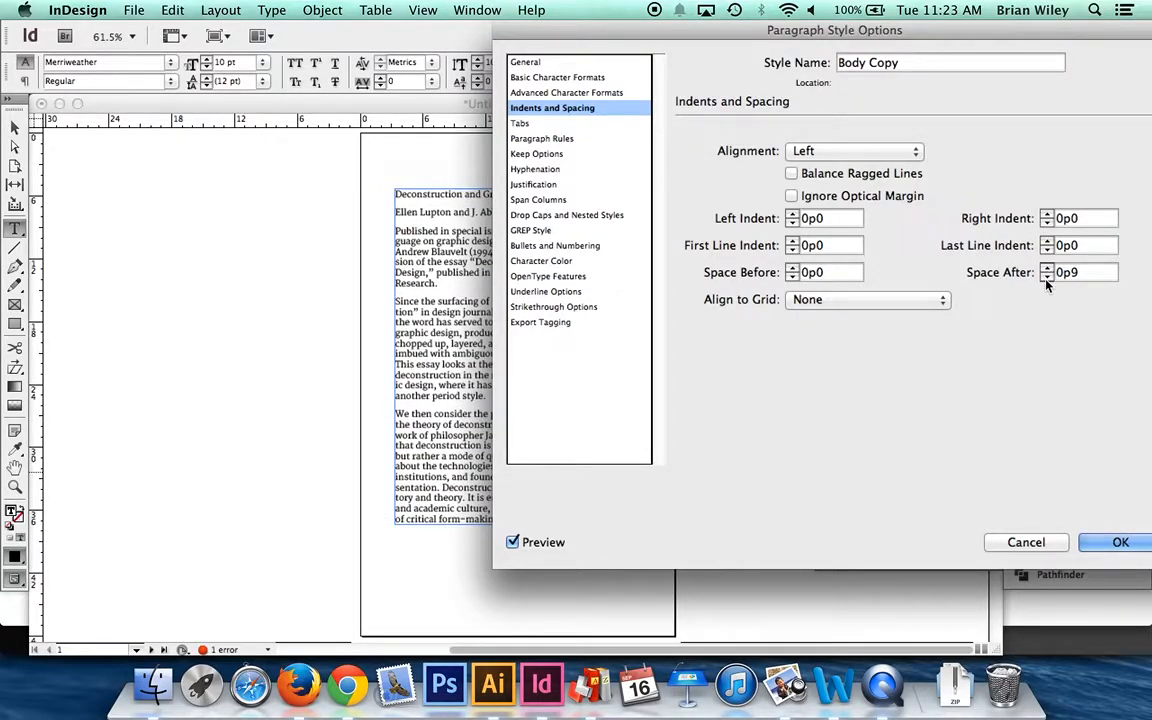
{"action": "left_click", "coordinate": [1045, 277]}
{"action": "left_click", "coordinate": [1042, 276]}
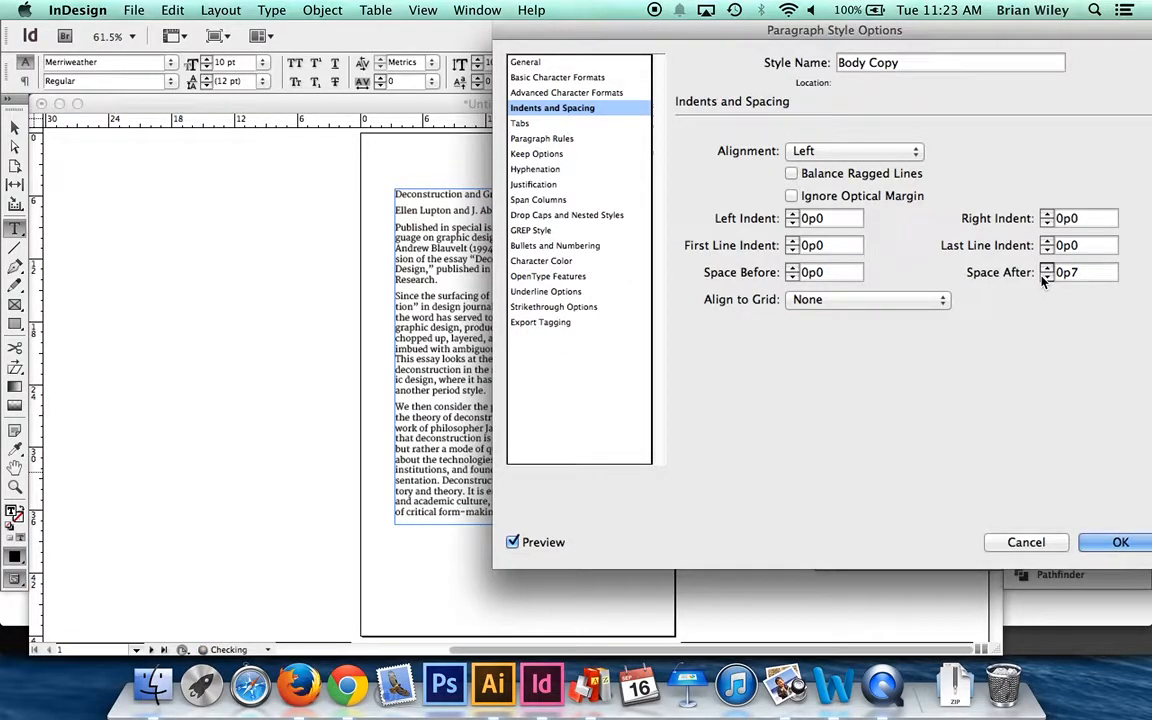
{"action": "left_click", "coordinate": [1115, 542]}
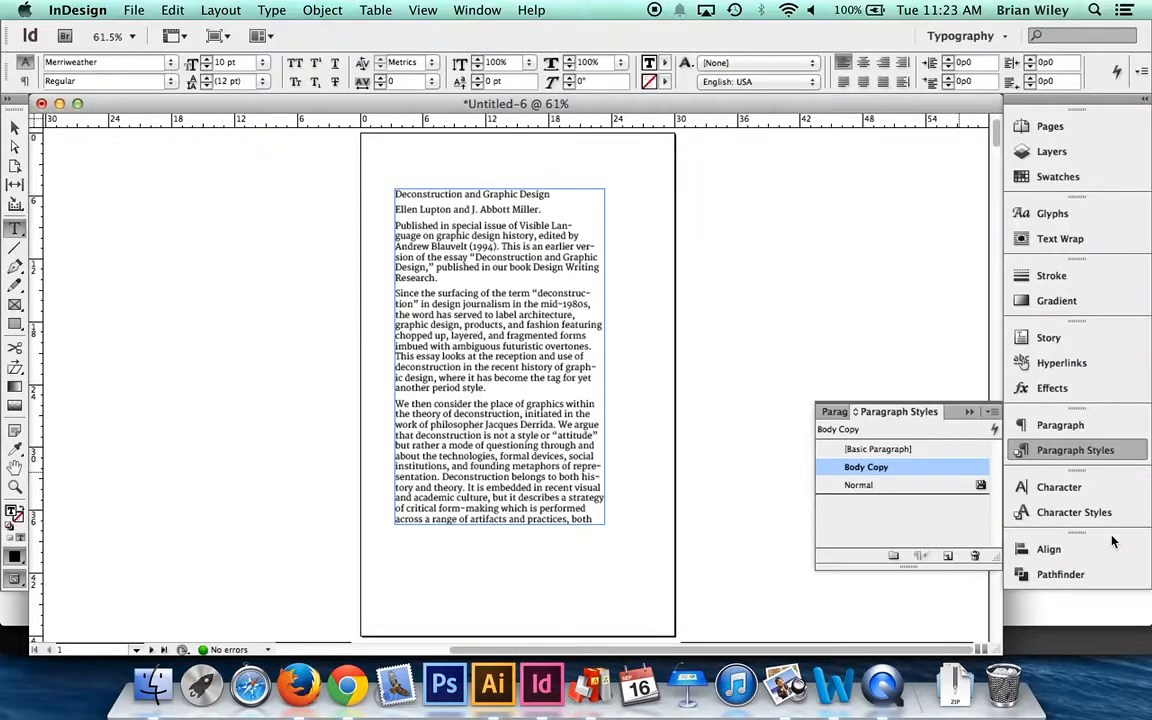
- Check the Type Trials page in Firefox for the master page and folio instructions, and show the page overview of the InDesign document
{"action": "key", "text": "super+Tab"}
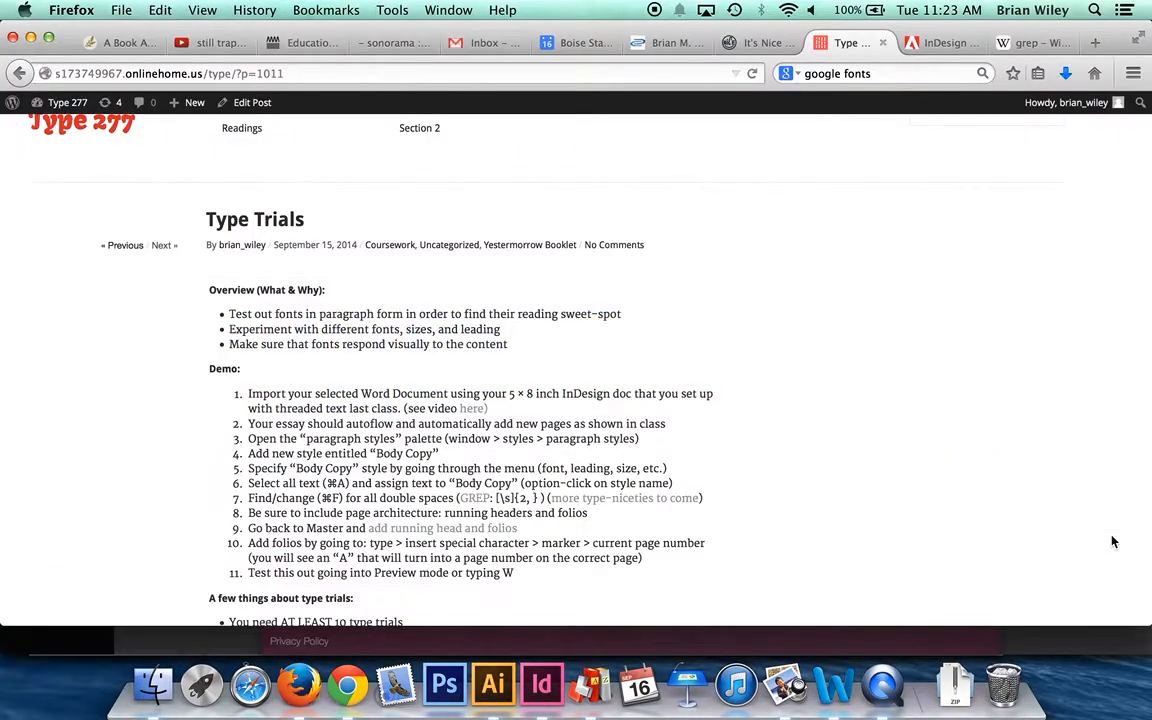
{"action": "key", "text": "super+Tab"}
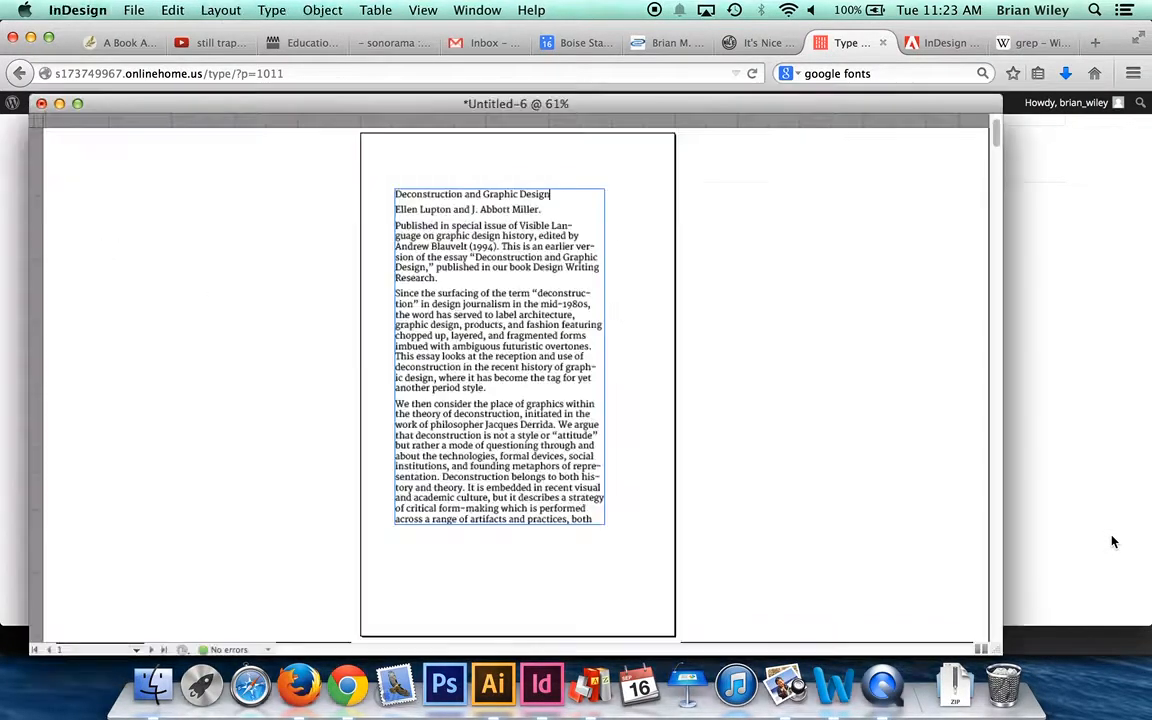
{"action": "left_click", "coordinate": [15, 127]}
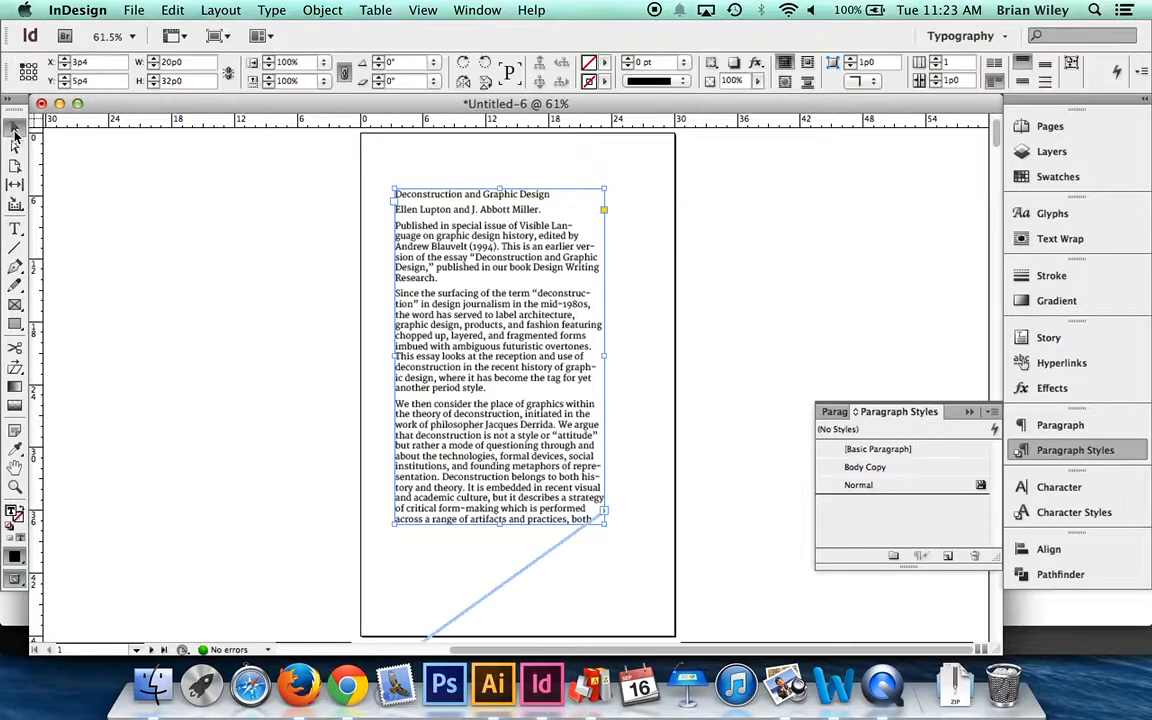
{"action": "left_click", "coordinate": [1052, 127]}
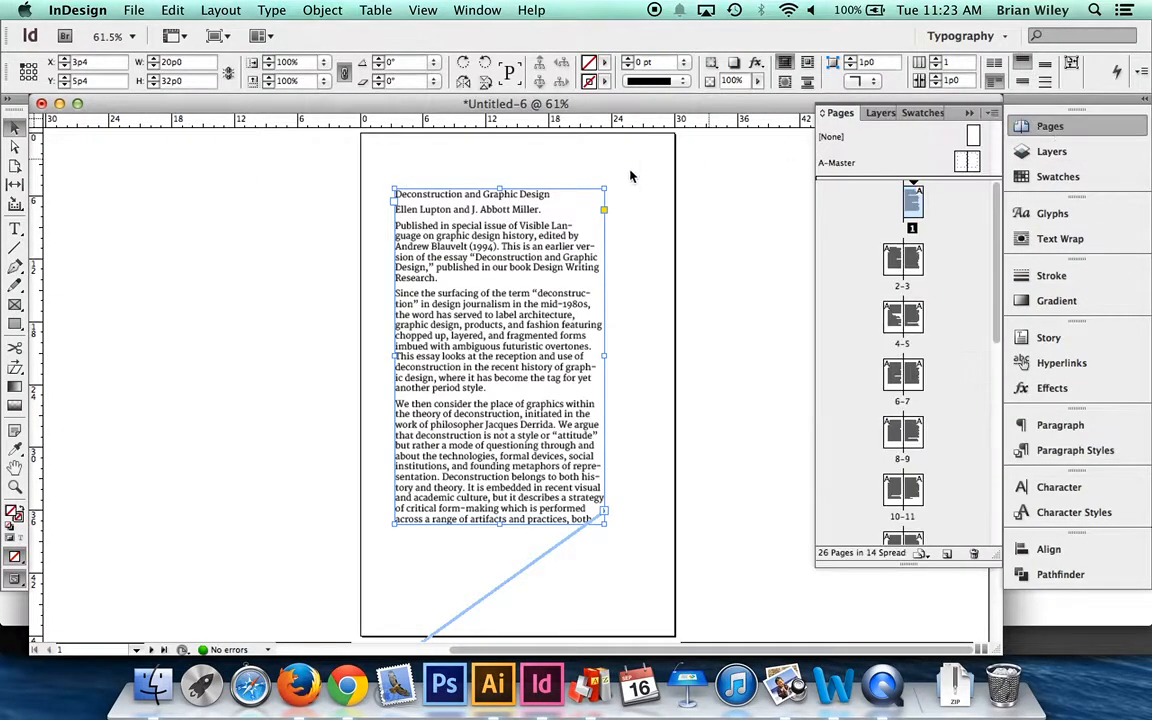
{"action": "scroll", "coordinate": [857, 232], "scroll_direction": "up", "scroll_amount": 1}
{"action": "key", "text": "super+Tab"}
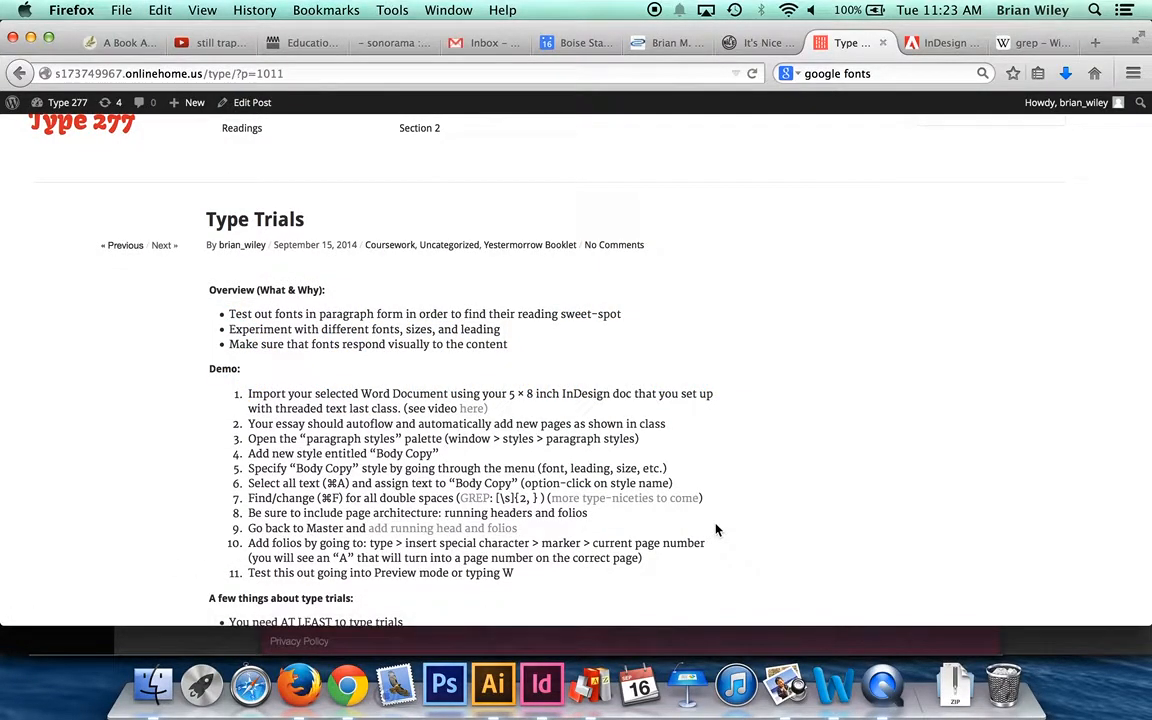
{"action": "key", "text": "super+Tab"}
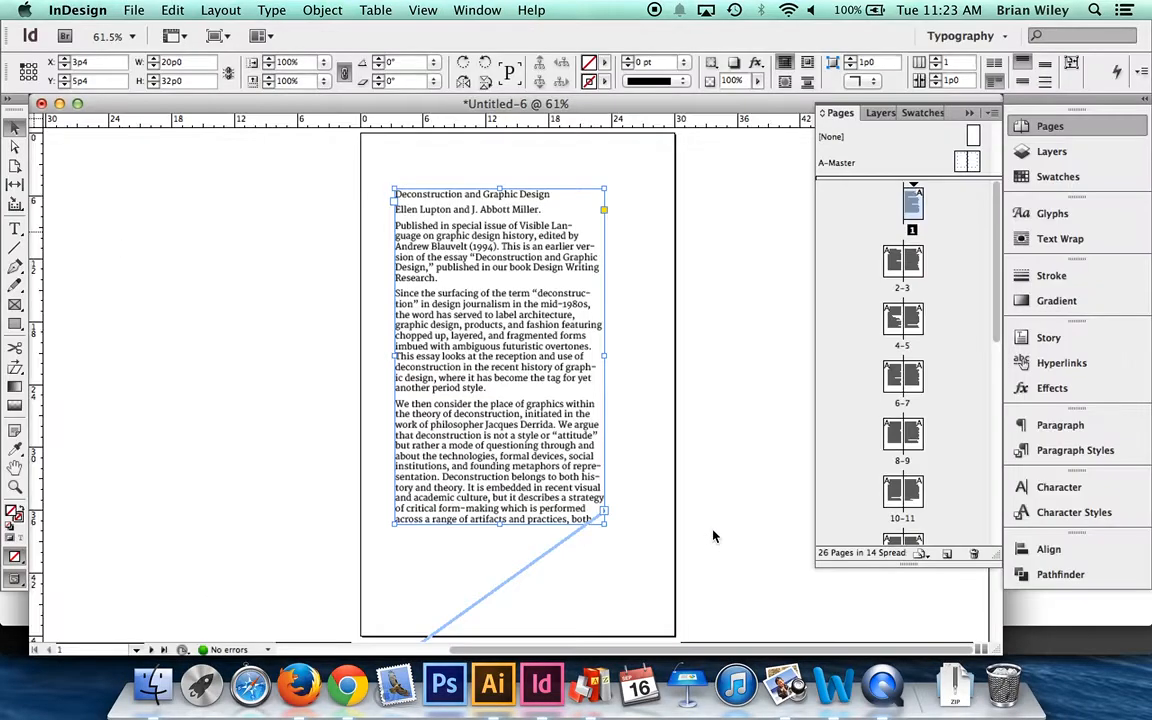
- Open the A-Master spread for editing and show its guides
{"action": "double_click", "coordinate": [975, 160]}
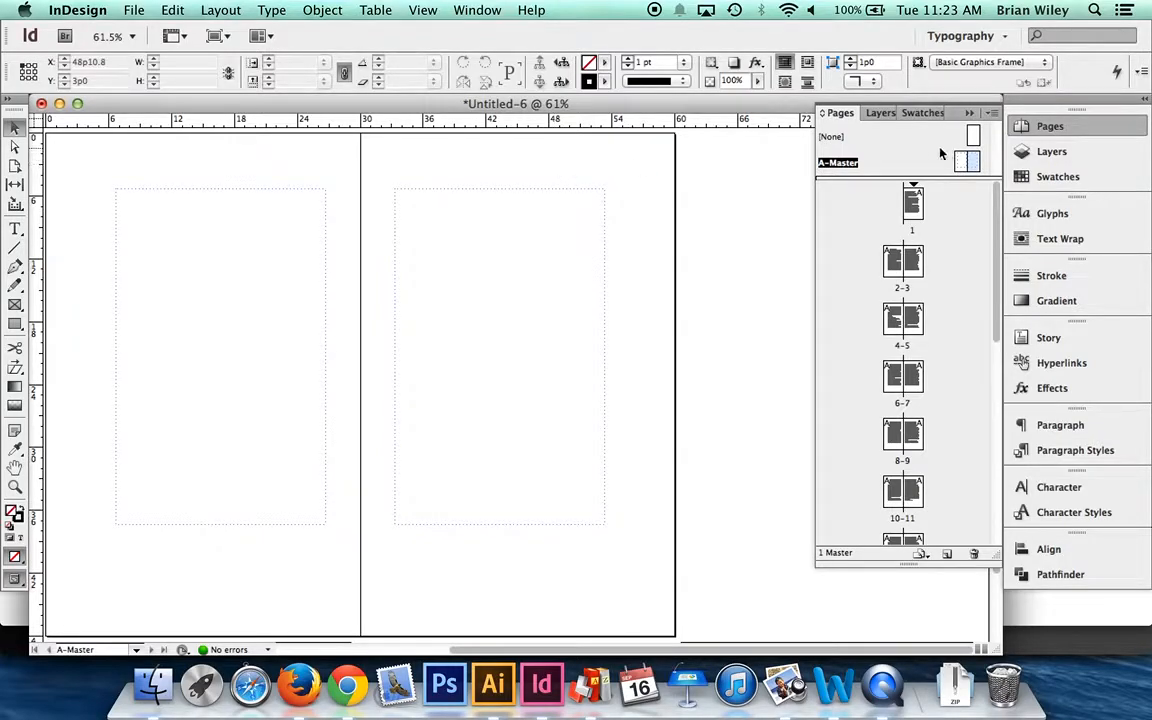
{"action": "key", "text": "super+;"}
{"action": "key", "text": "super+;"}
{"action": "key", "text": "super+;"}
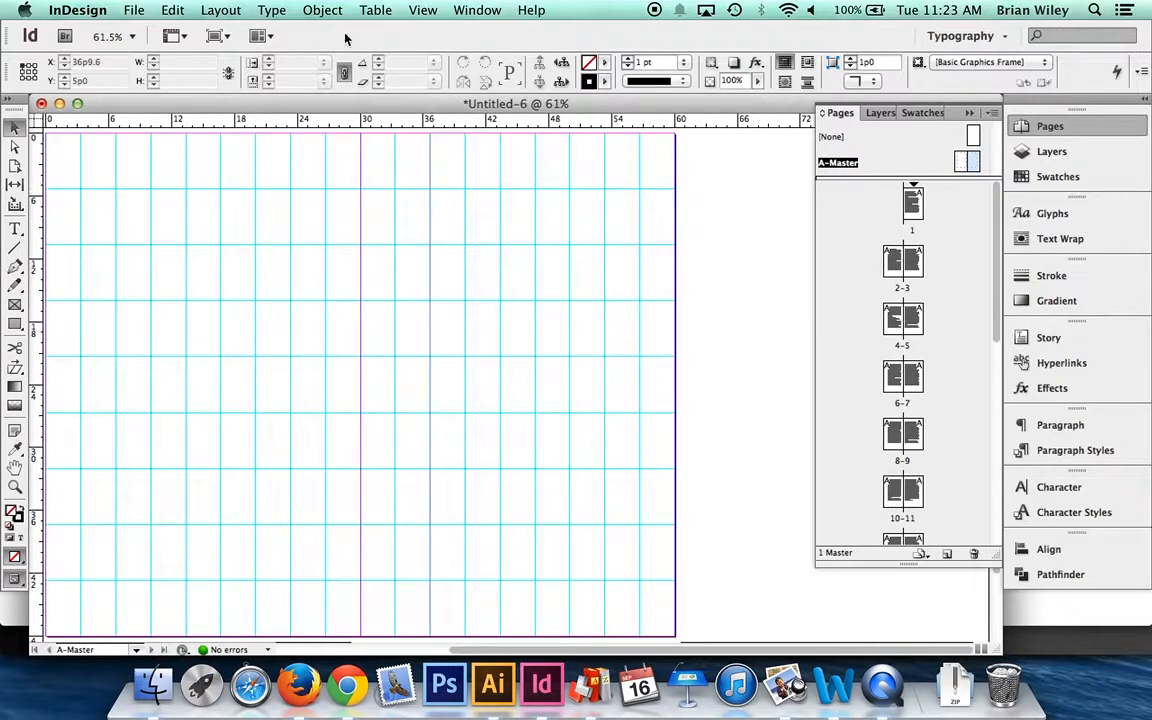
- Draw a text frame about 3p4 wide and 2p0.4 high for the folio near the lower outer corner of the right-hand master page
{"action": "left_click", "coordinate": [15, 228]}
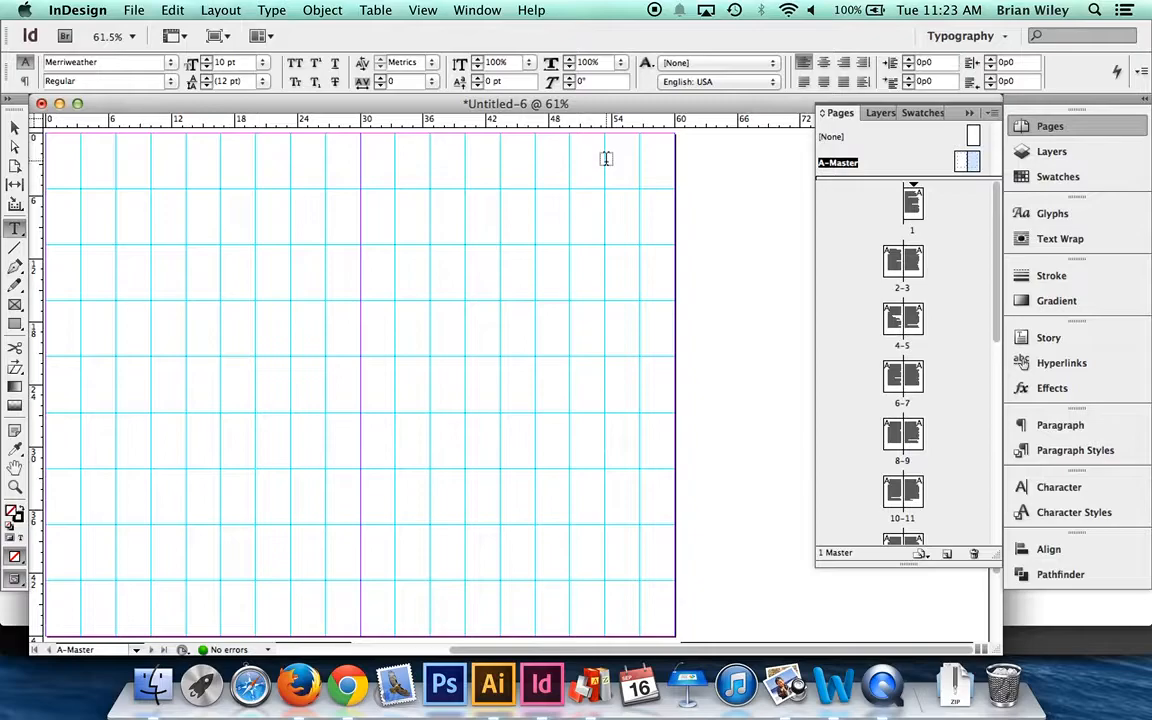
{"action": "scroll", "coordinate": [620, 325], "scroll_direction": "down", "scroll_amount": 3}
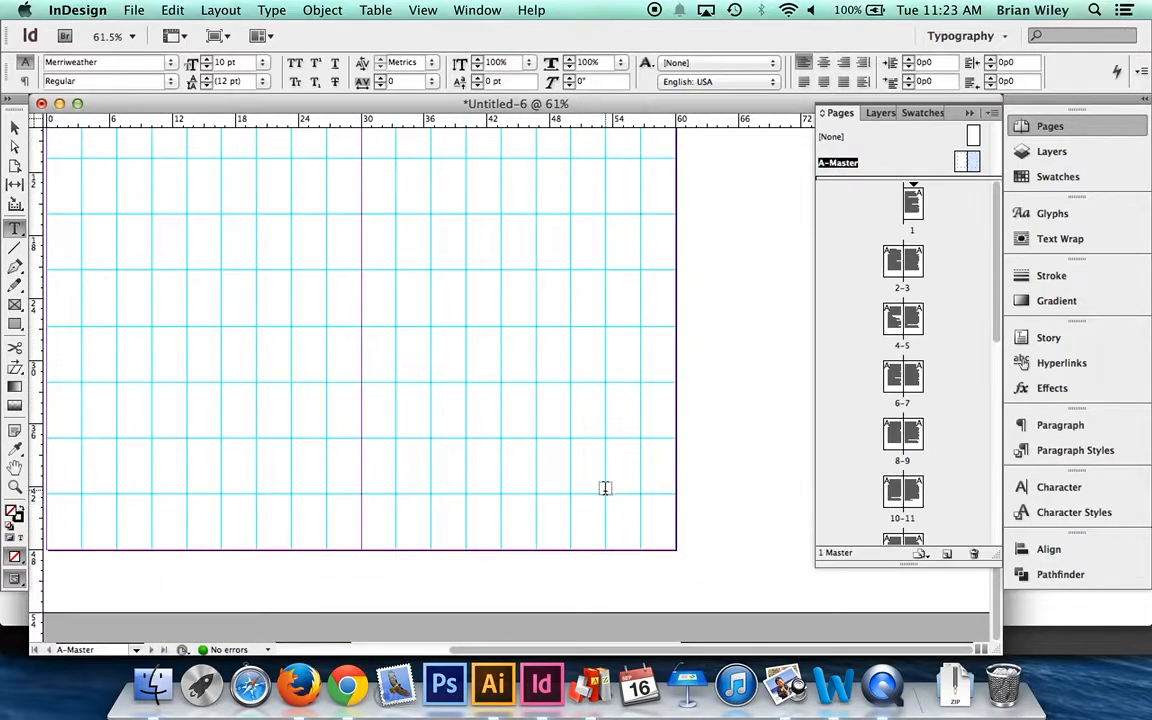
{"action": "left_click_drag", "start_coordinate": [605, 490], "coordinate": [640, 513]}
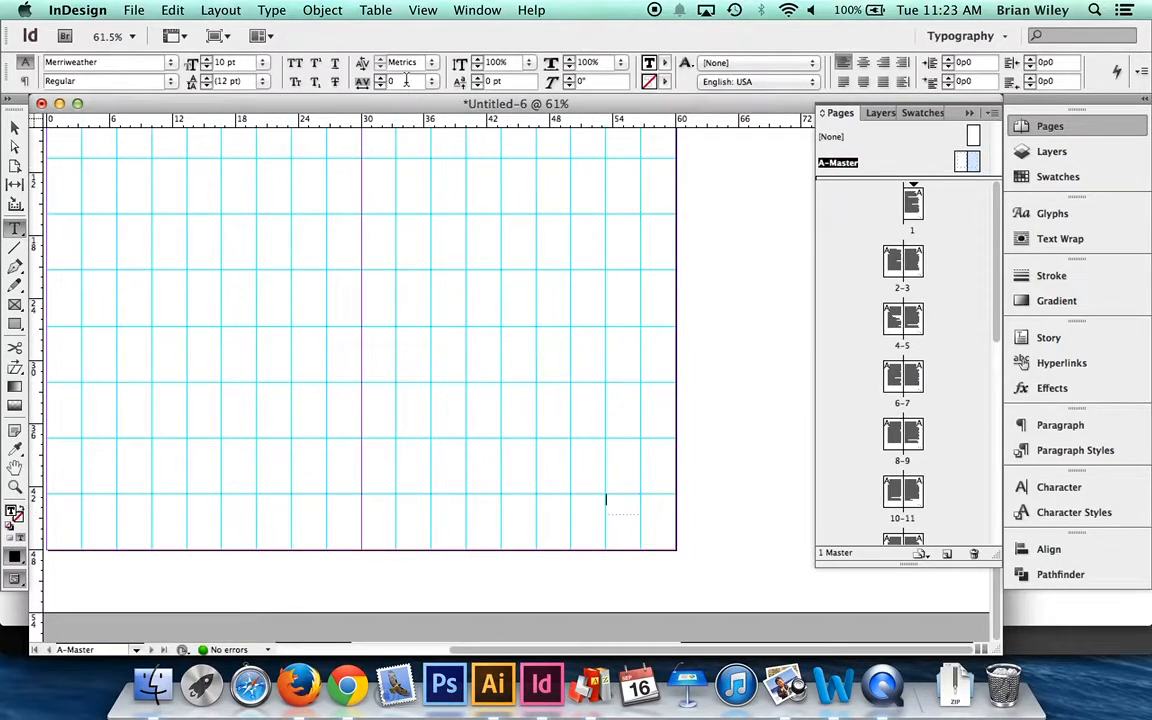
- Insert a Current Page Number marker in the new master page frame and go to page 1 to check the folio
{"action": "left_click", "coordinate": [269, 11]}
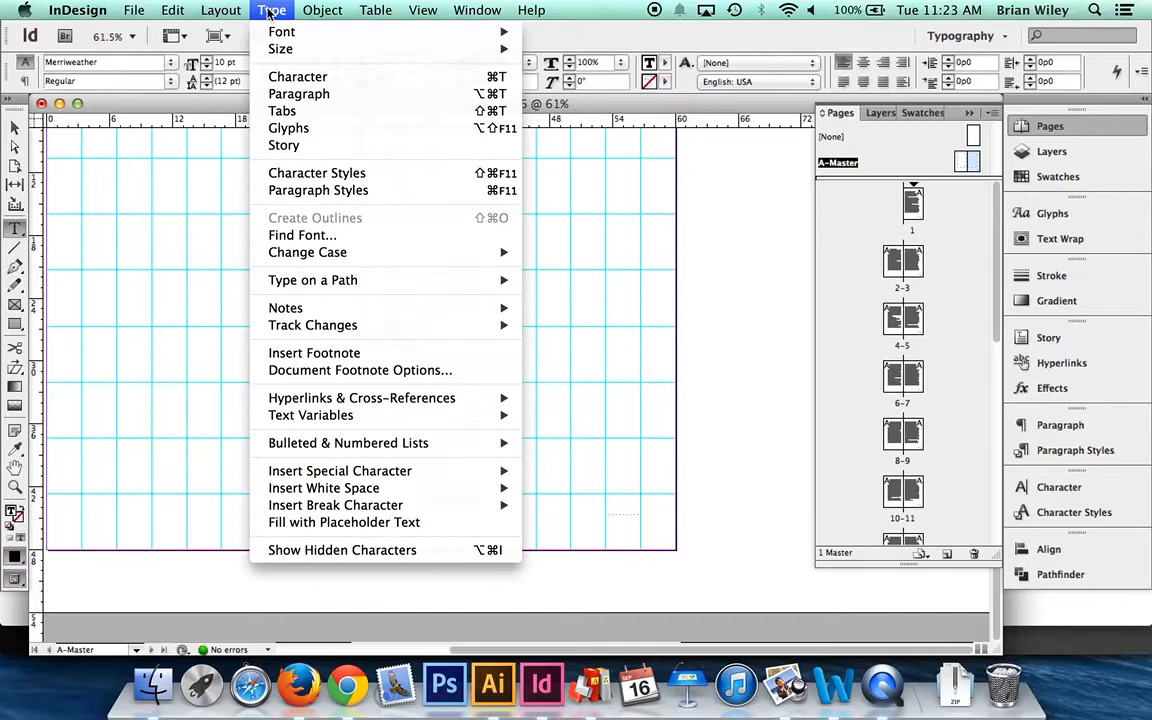
{"action": "mouse_move", "coordinate": [320, 480]}
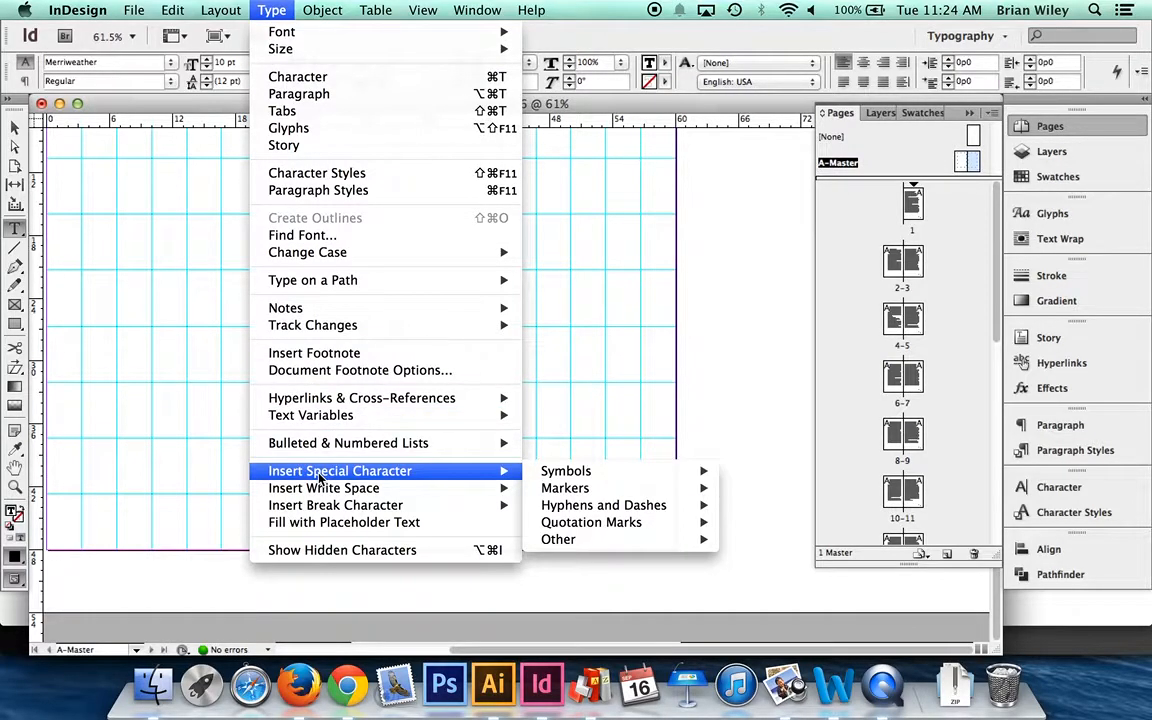
{"action": "mouse_move", "coordinate": [594, 490]}
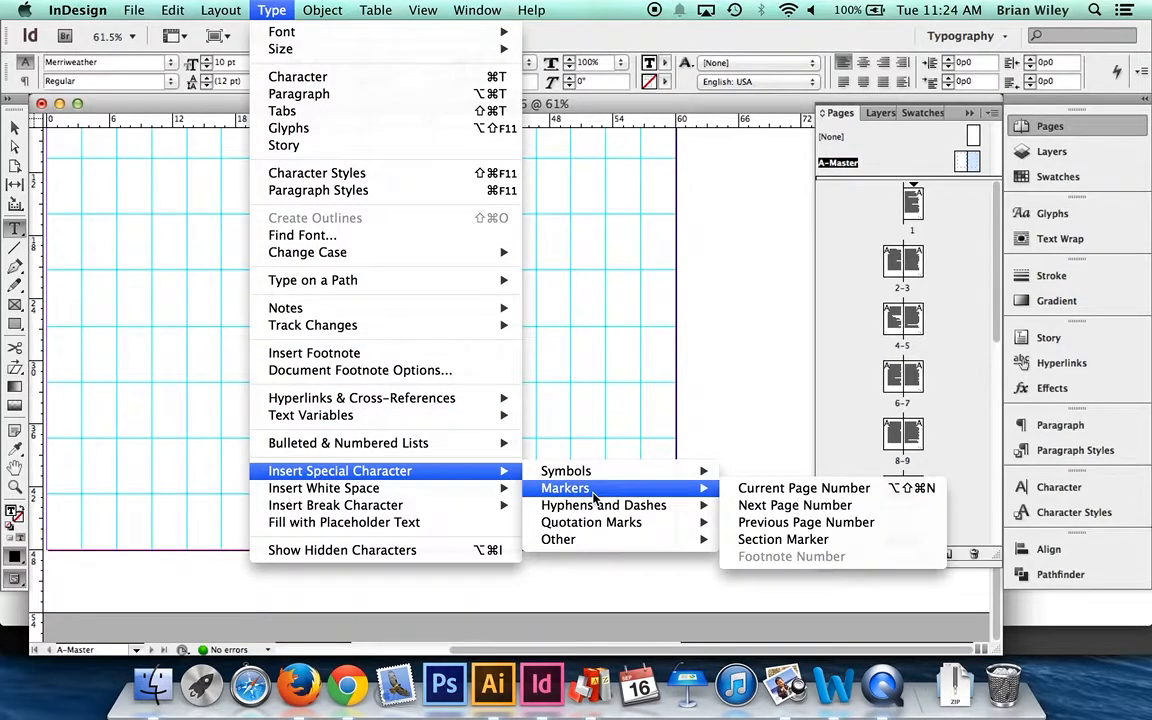
{"action": "left_click", "coordinate": [821, 488]}
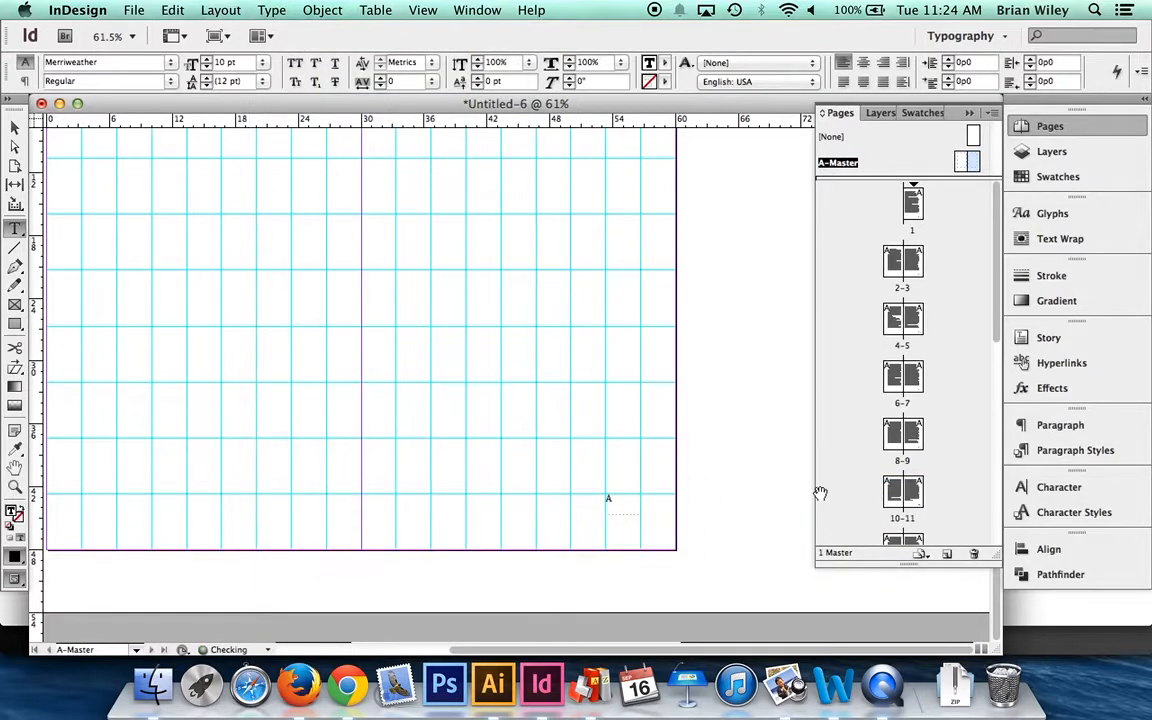
{"action": "left_click", "coordinate": [8, 126]}
{"action": "double_click", "coordinate": [912, 205]}
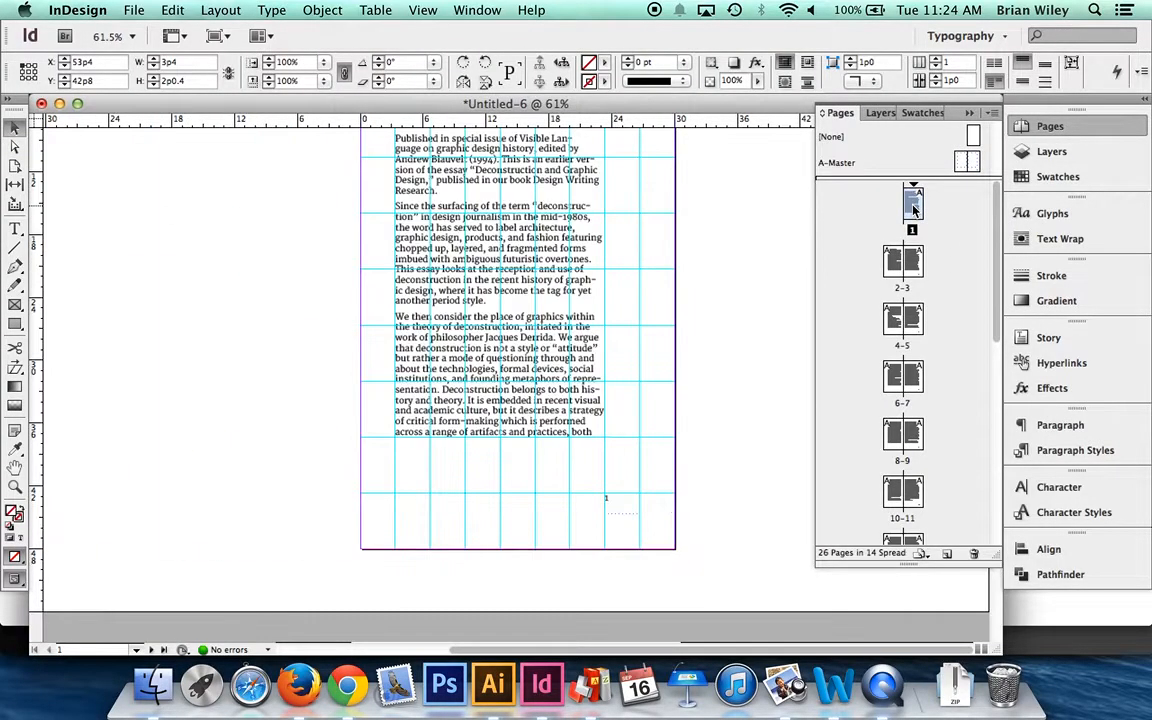
- Check the folios on the document spreads 2-3, 4-5 and 6-7
{"action": "double_click", "coordinate": [914, 262]}
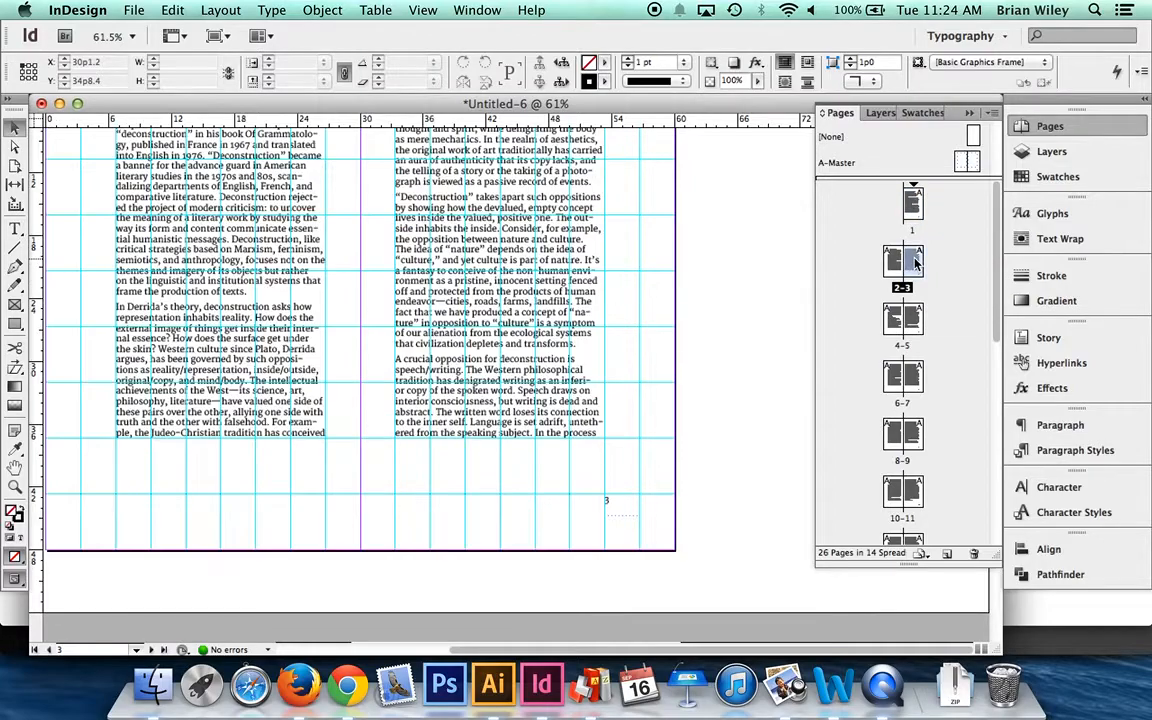
{"action": "double_click", "coordinate": [906, 318]}
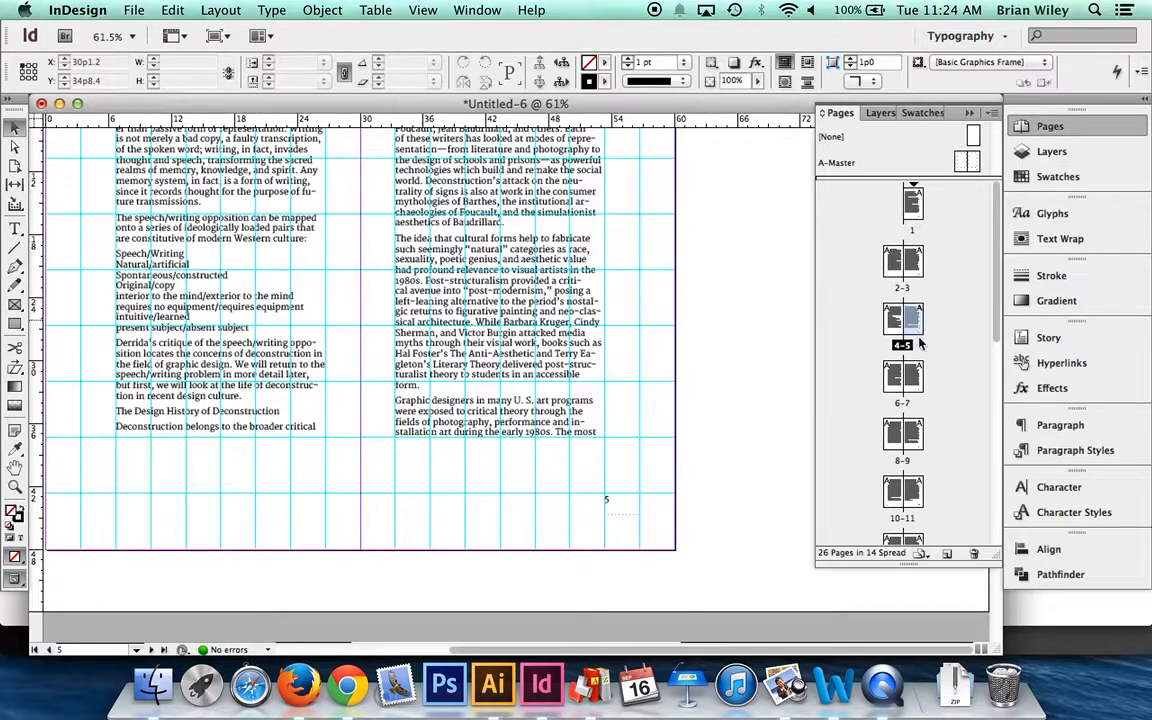
{"action": "double_click", "coordinate": [914, 394]}
- Return to the A-Master spread and select the folio text frame on the right-hand master page
{"action": "double_click", "coordinate": [970, 162]}
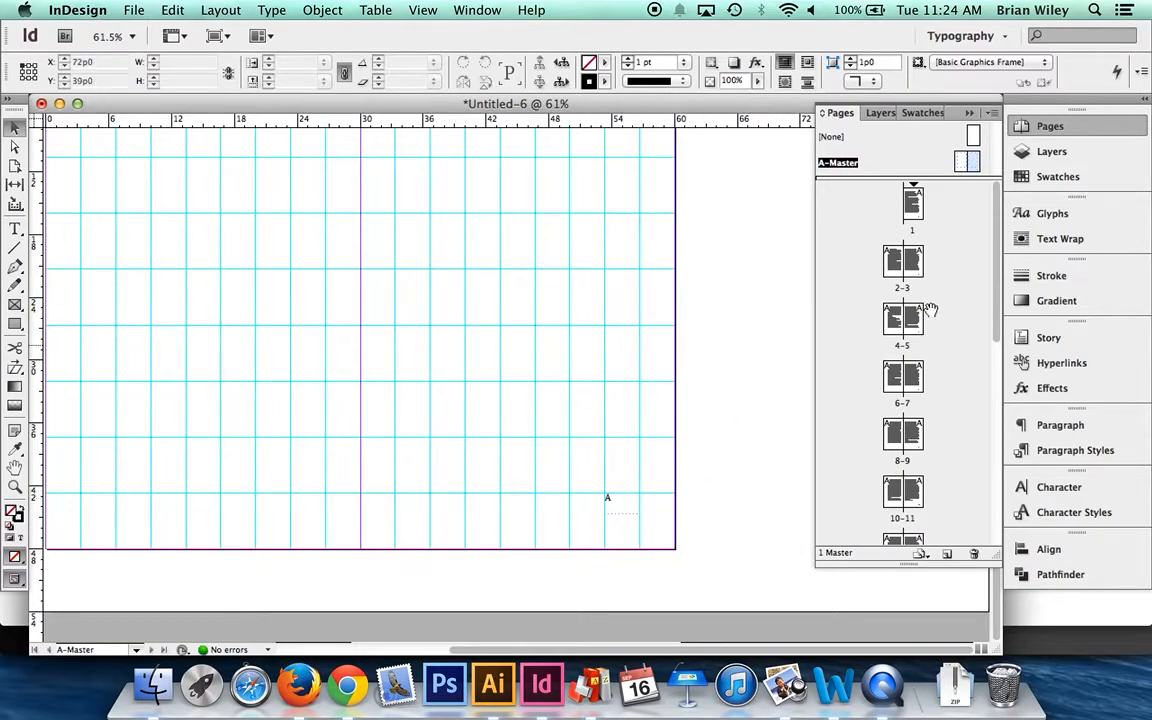
{"action": "scroll", "coordinate": [884, 388], "scroll_direction": "down", "scroll_amount": 8}
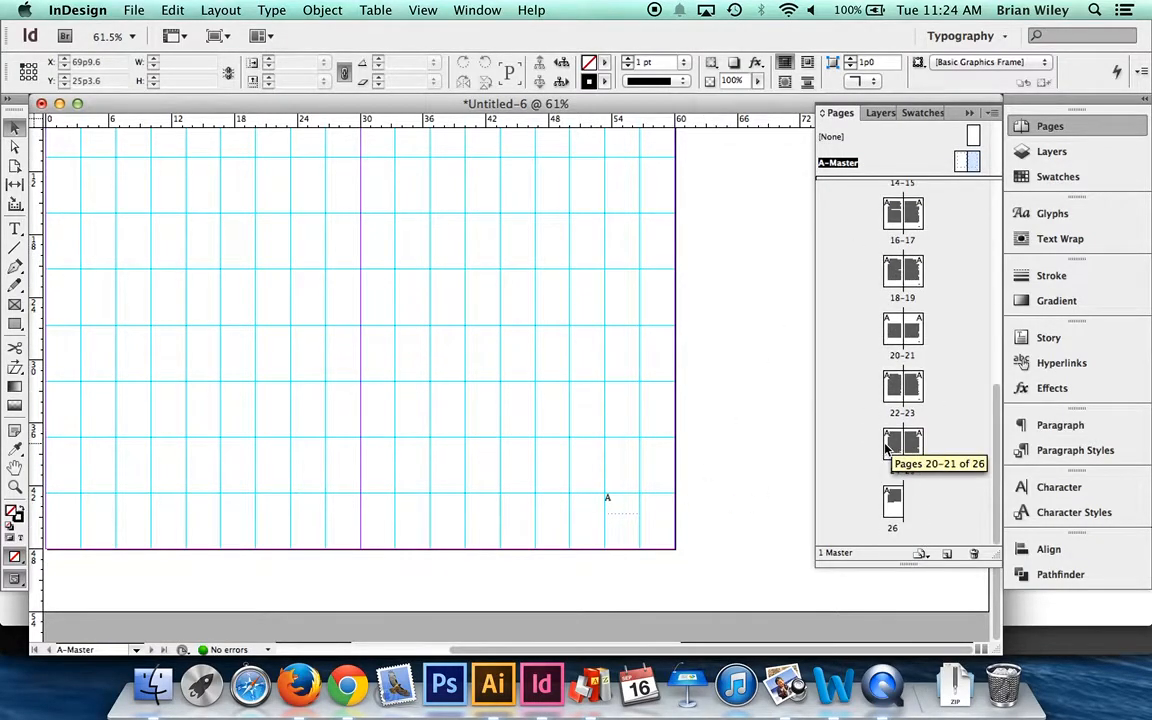
{"action": "scroll", "coordinate": [887, 437], "scroll_direction": "up", "scroll_amount": 4}
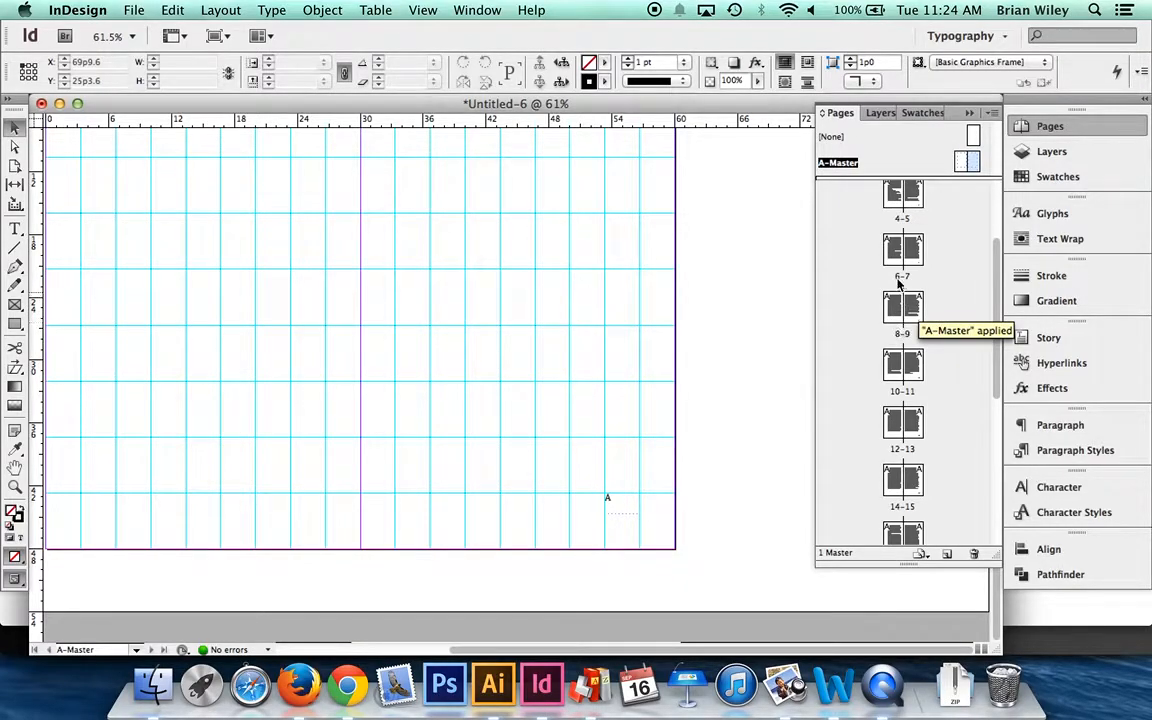
{"action": "scroll", "coordinate": [898, 285], "scroll_direction": "up", "scroll_amount": 3}
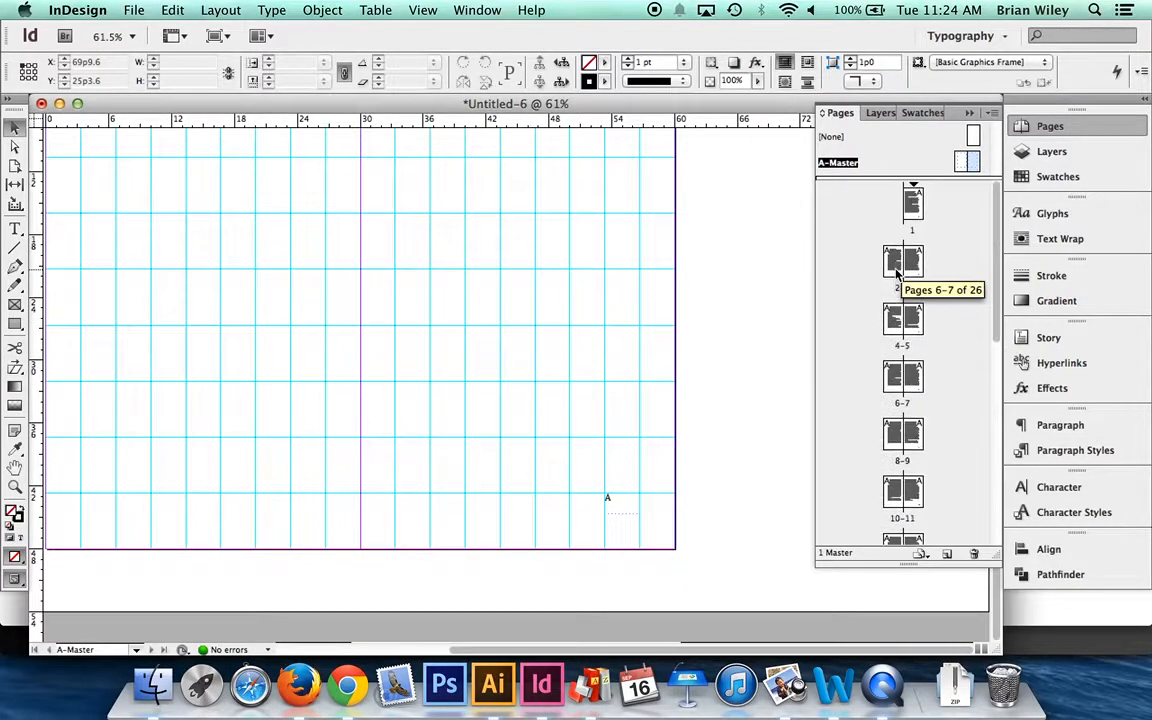
{"action": "double_click", "coordinate": [960, 163]}
{"action": "scroll", "coordinate": [622, 427], "scroll_direction": "right", "scroll_amount": 5}
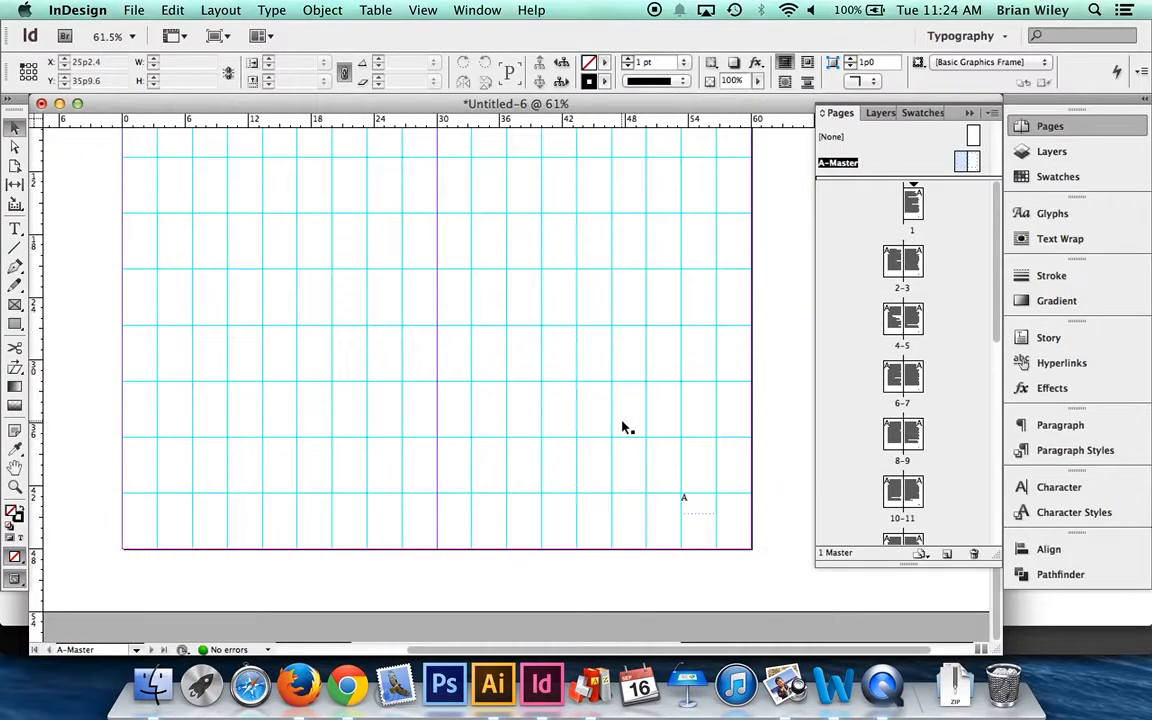
{"action": "left_click", "coordinate": [689, 500]}
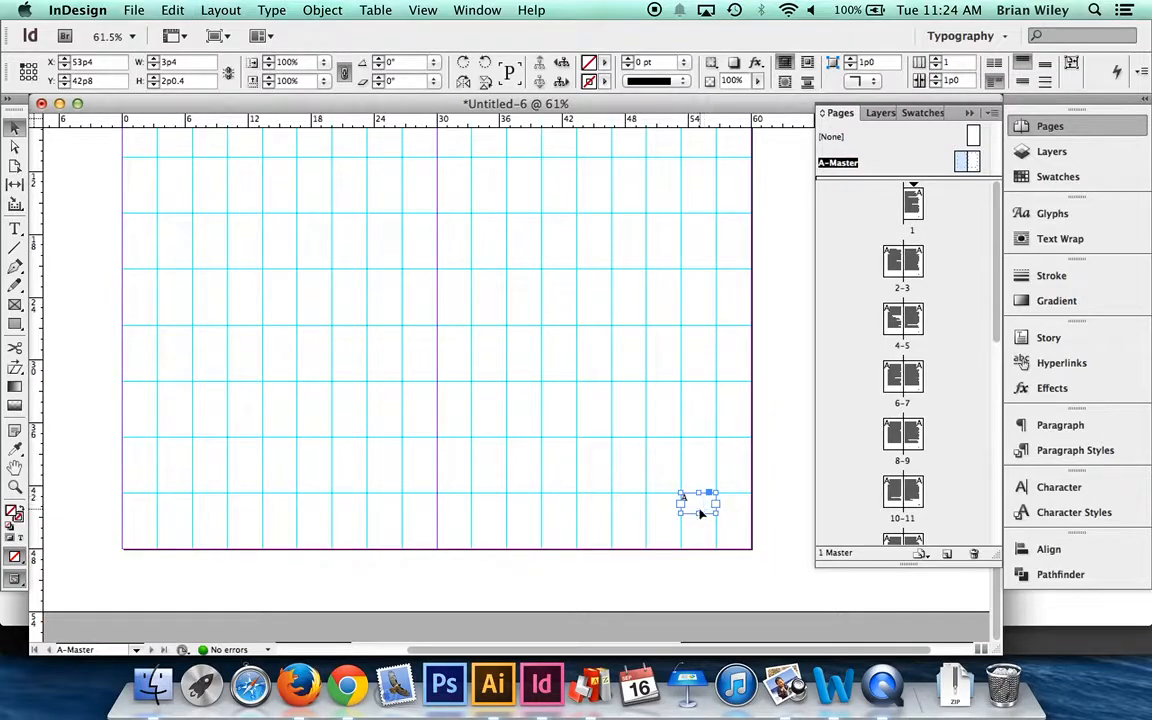
{"action": "left_click_drag", "start_coordinate": [695, 505], "coordinate": [180, 508]}
{"action": "key", "text": "Right"}
{"action": "key", "text": "Right"}
{"action": "key", "text": "Right"}
{"action": "key", "text": "Right"}
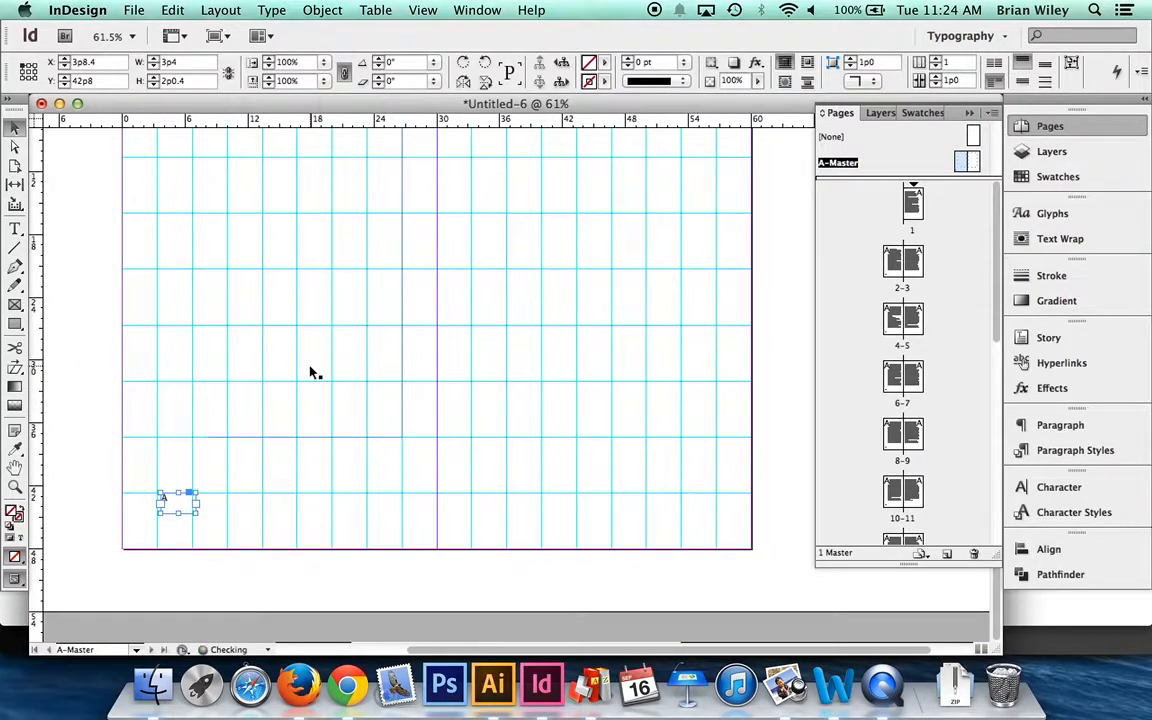
{"action": "key", "text": "super+z"}
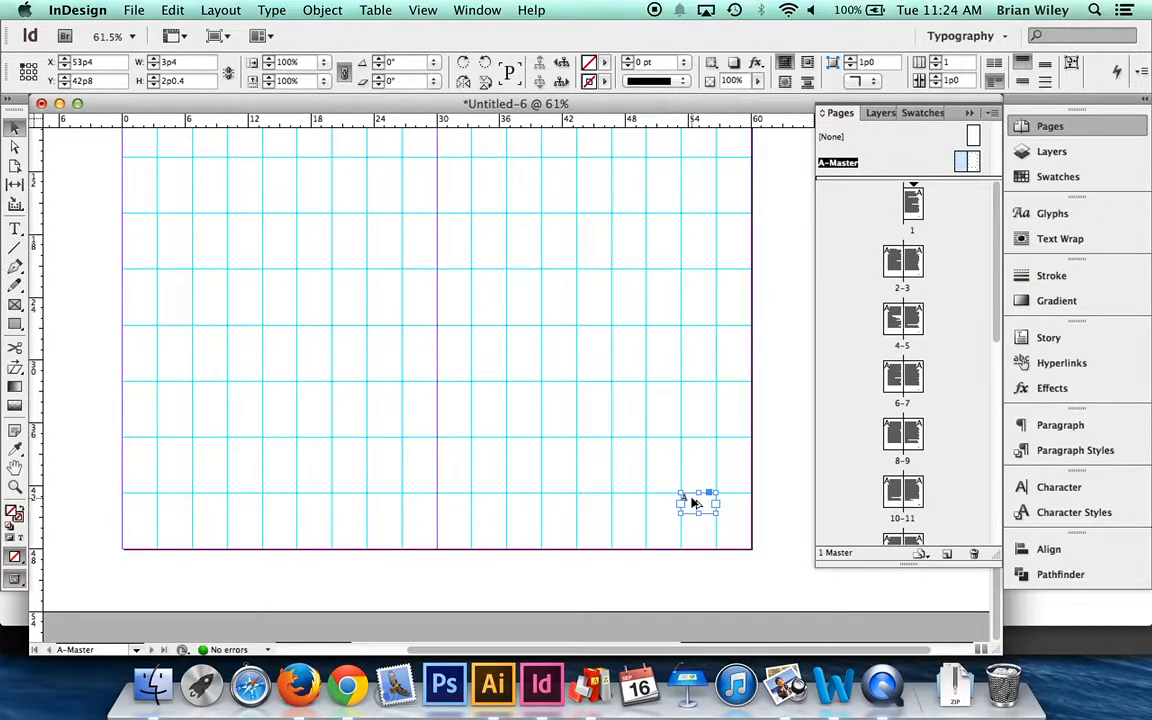
- Duplicate the folio frame onto the left-hand master page, near its lower outer corner at X 3p4, Y 42p8
{"action": "left_click_drag", "start_coordinate": [694, 503], "coordinate": [172, 501]}
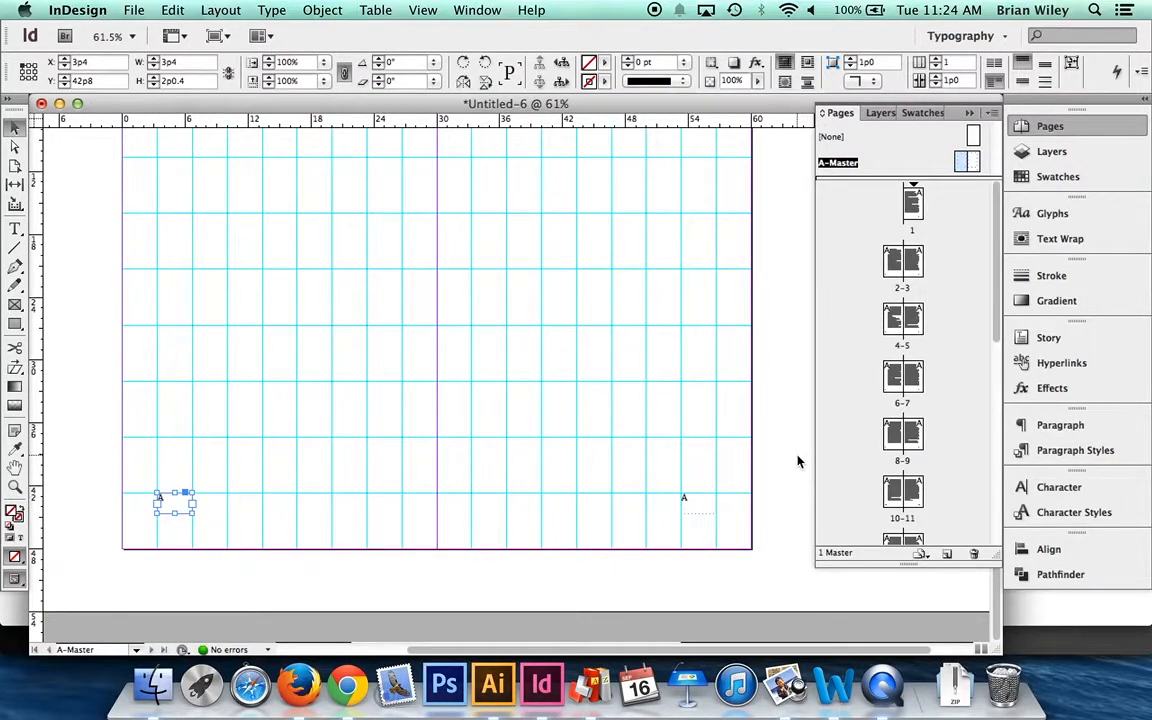
{"action": "left_click", "coordinate": [799, 480]}
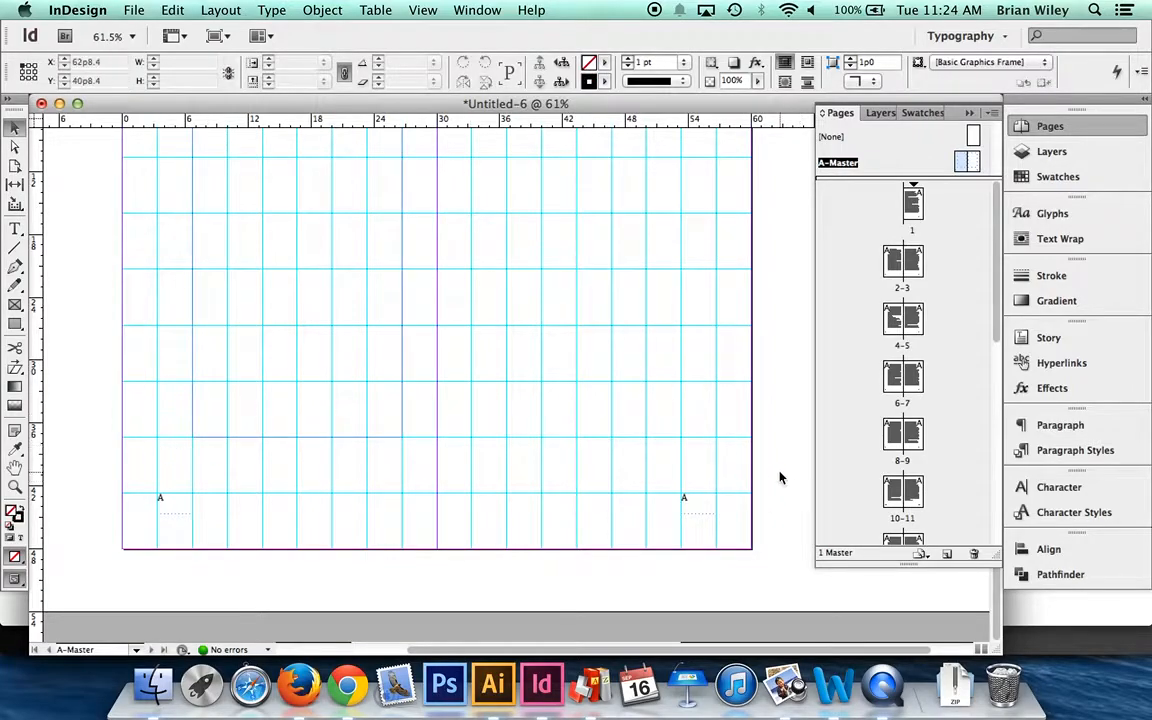
{"action": "left_click", "coordinate": [142, 492]}
{"action": "left_click", "coordinate": [790, 443]}
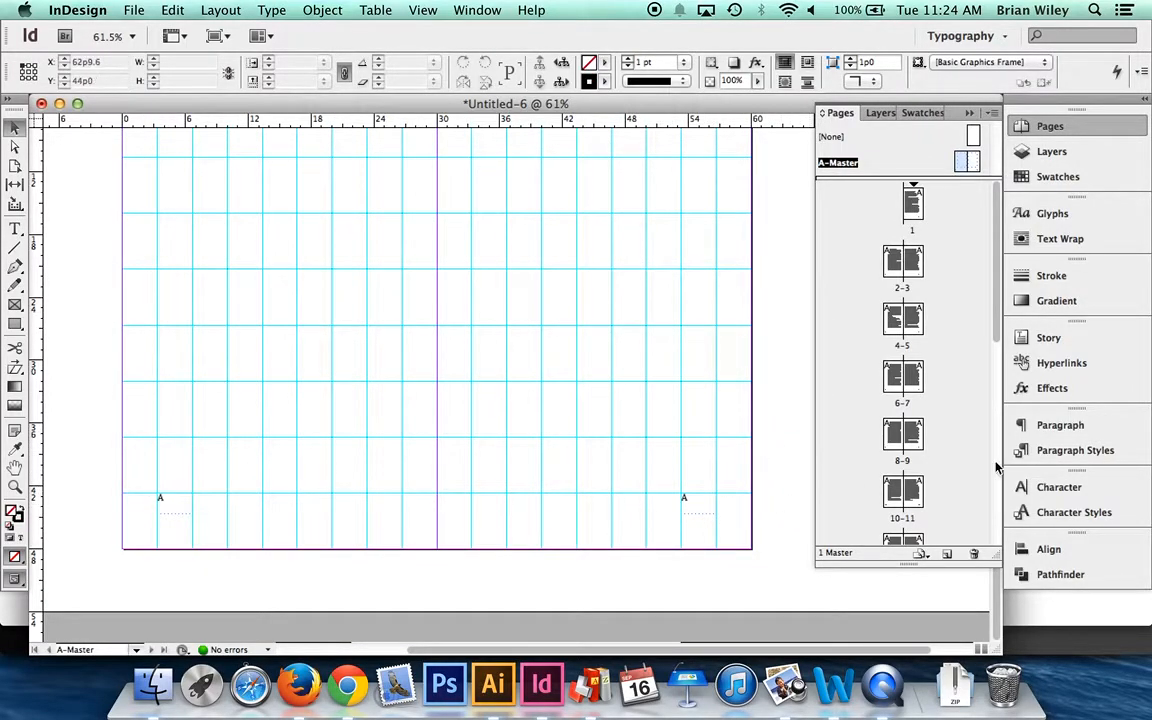
- Create a new paragraph style and name it Folio Recto
{"action": "left_click", "coordinate": [1066, 452]}
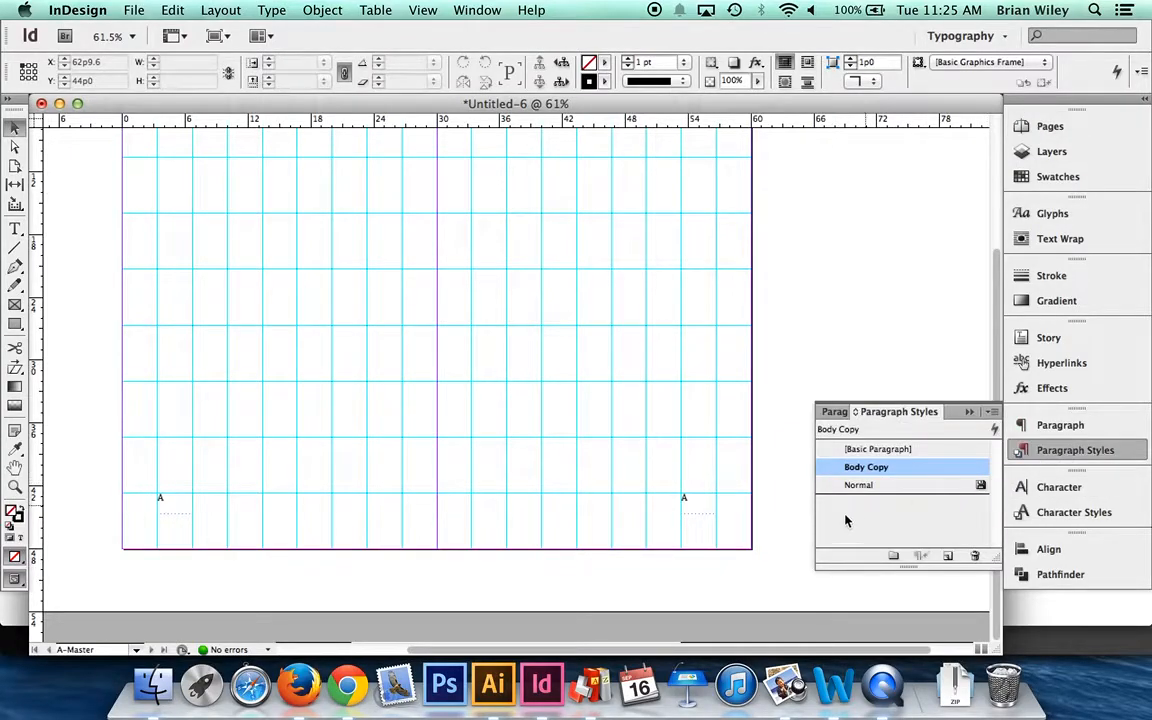
{"action": "left_click", "coordinate": [949, 556]}
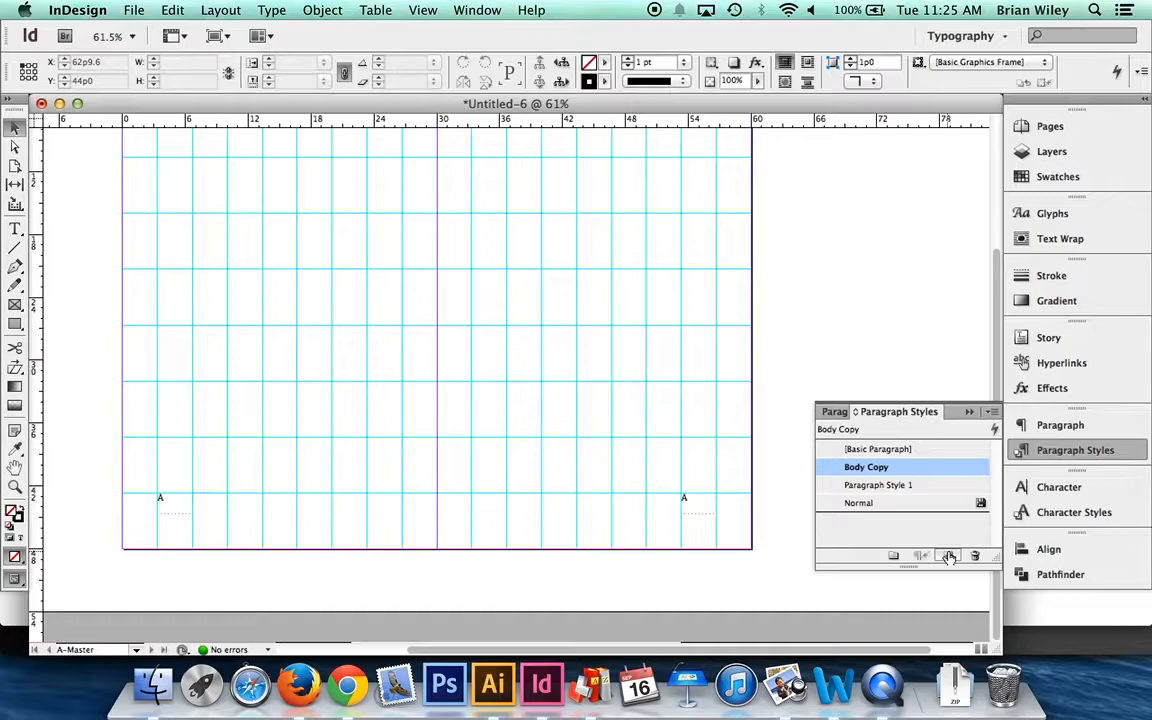
{"action": "left_click", "coordinate": [900, 485]}
{"action": "left_click", "coordinate": [901, 485]}
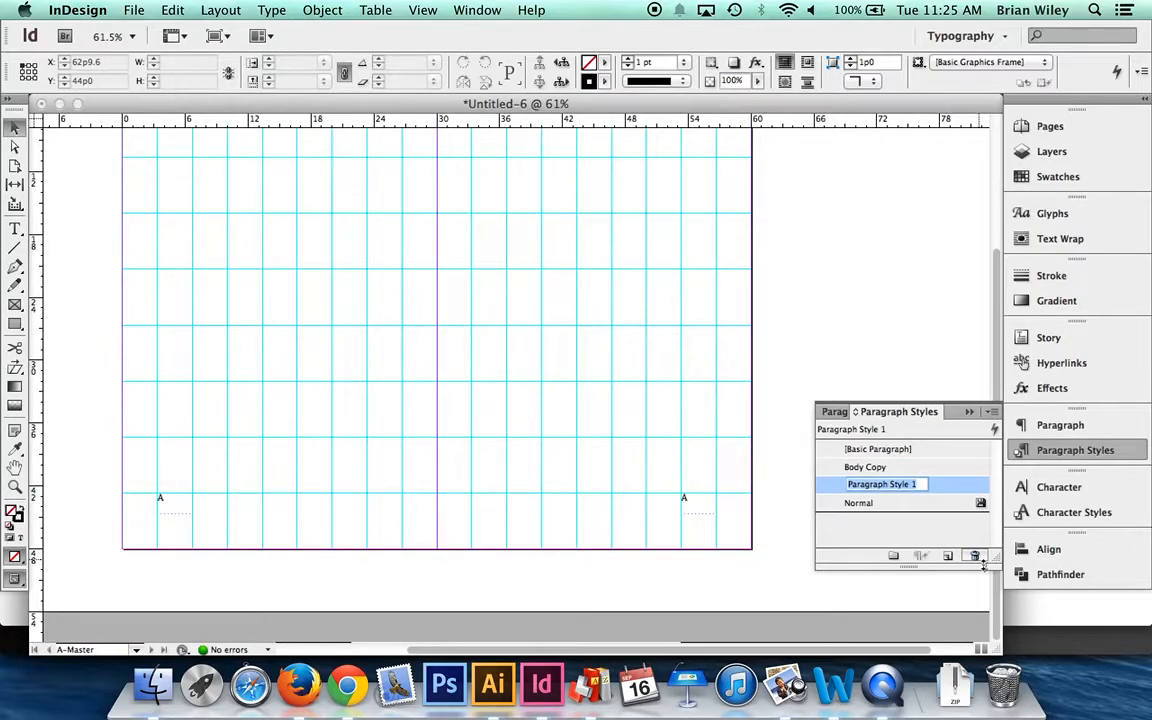
{"action": "type", "text": "H"}
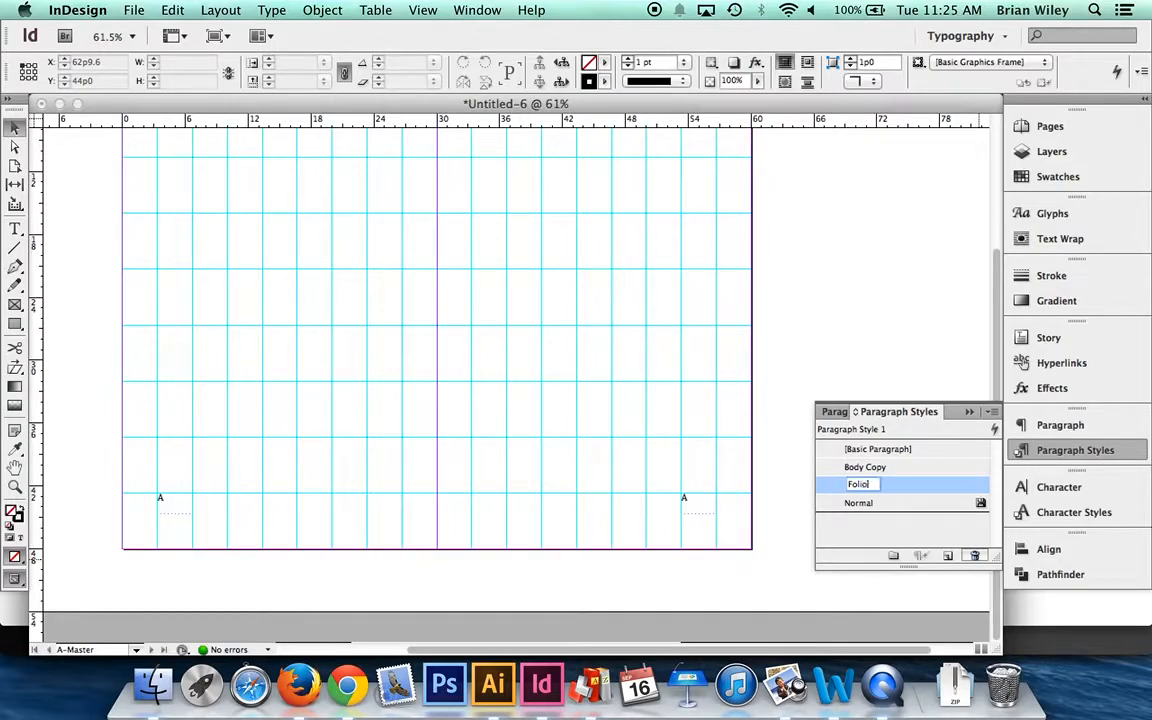
{"action": "type", "text": "olio Recto"}
{"action": "key", "text": "Return"}
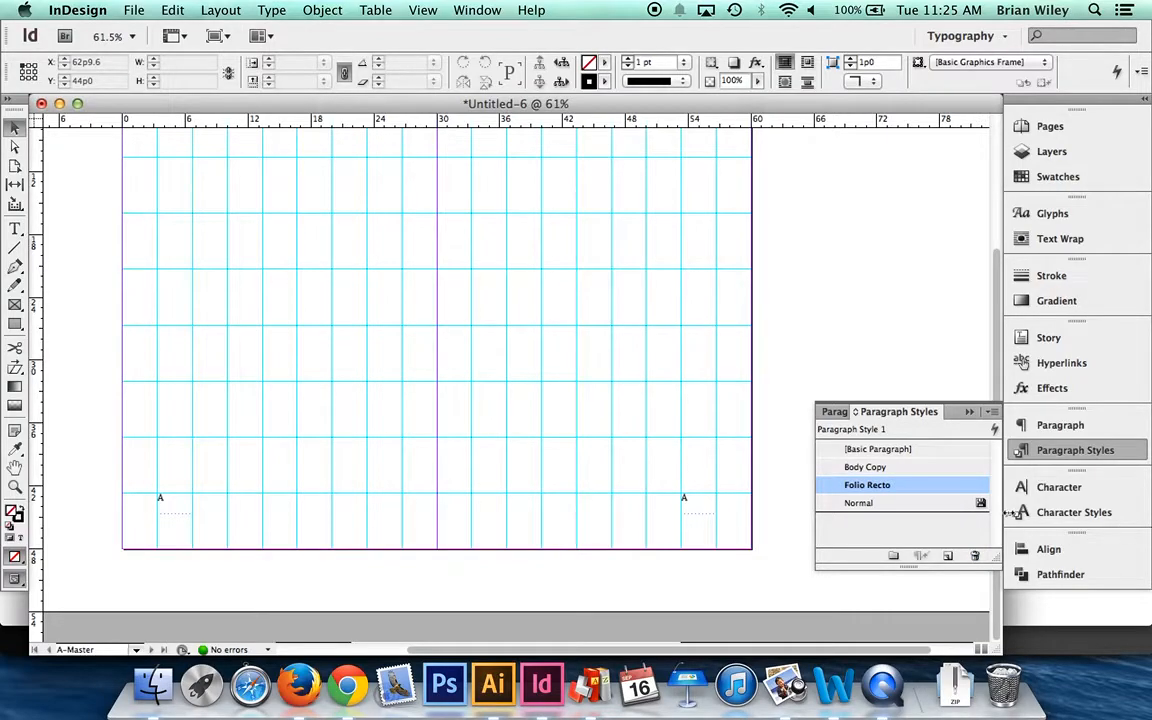
- Set the Folio Recto style to Fruktur at 8 pt with 10 pt leading, keeping its left alignment
{"action": "double_click", "coordinate": [868, 486]}
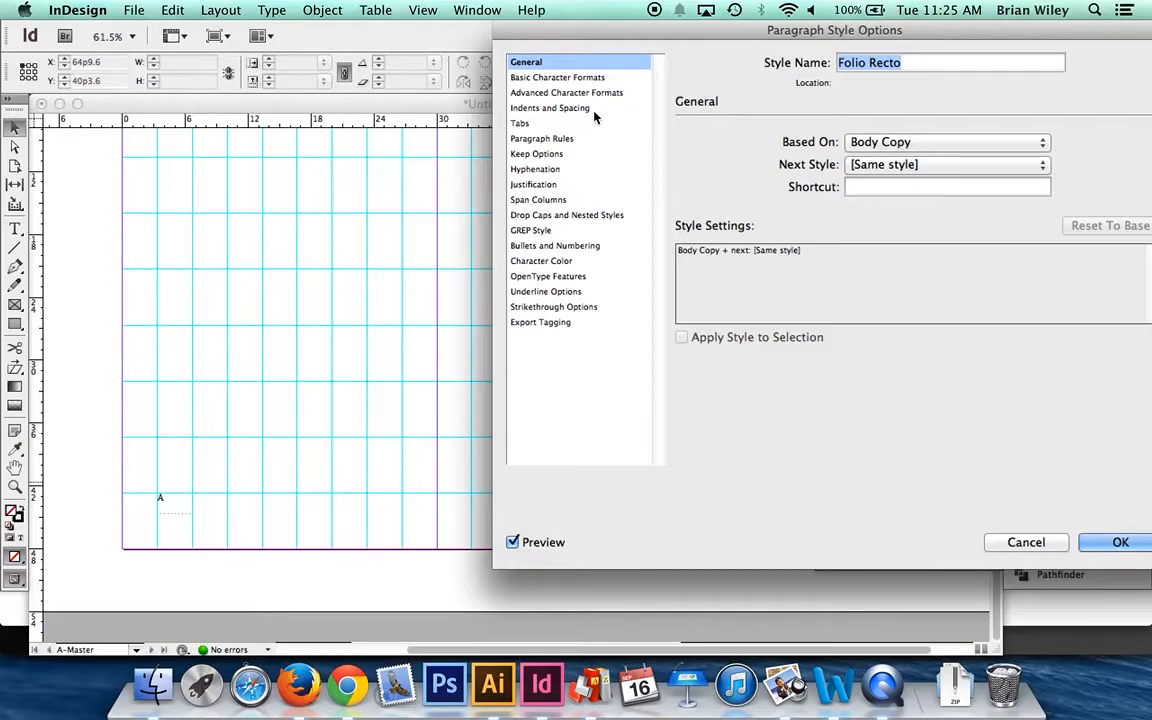
{"action": "left_click", "coordinate": [587, 79]}
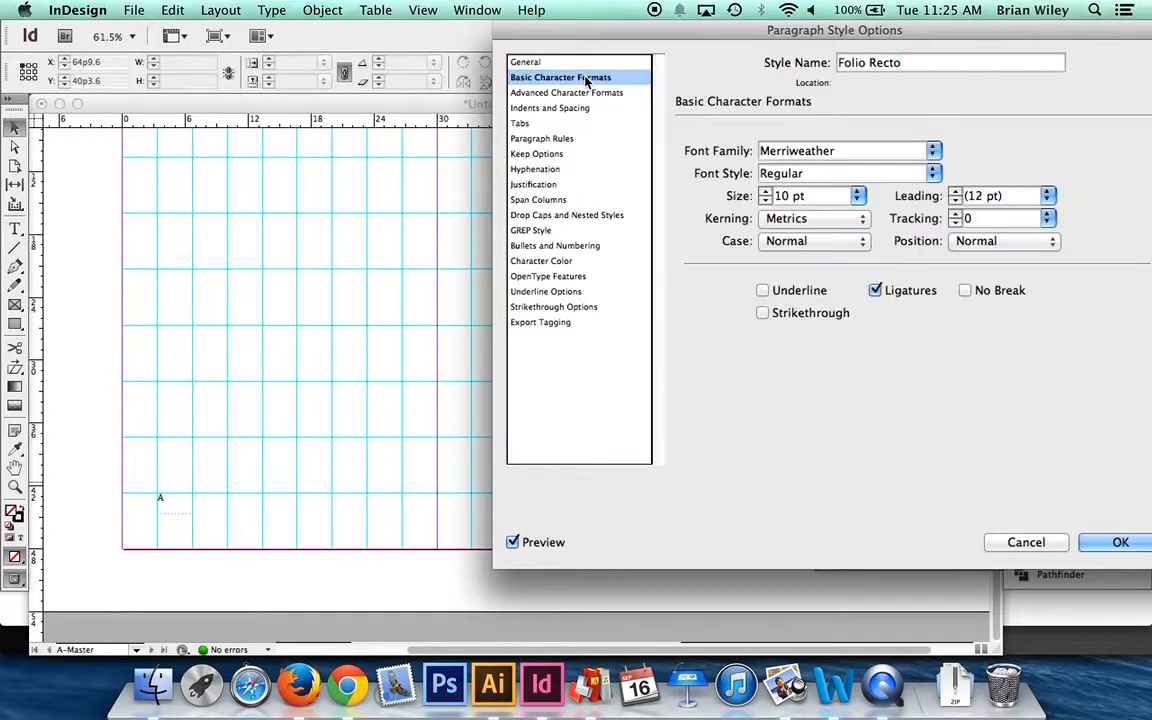
{"action": "left_click", "coordinate": [935, 150]}
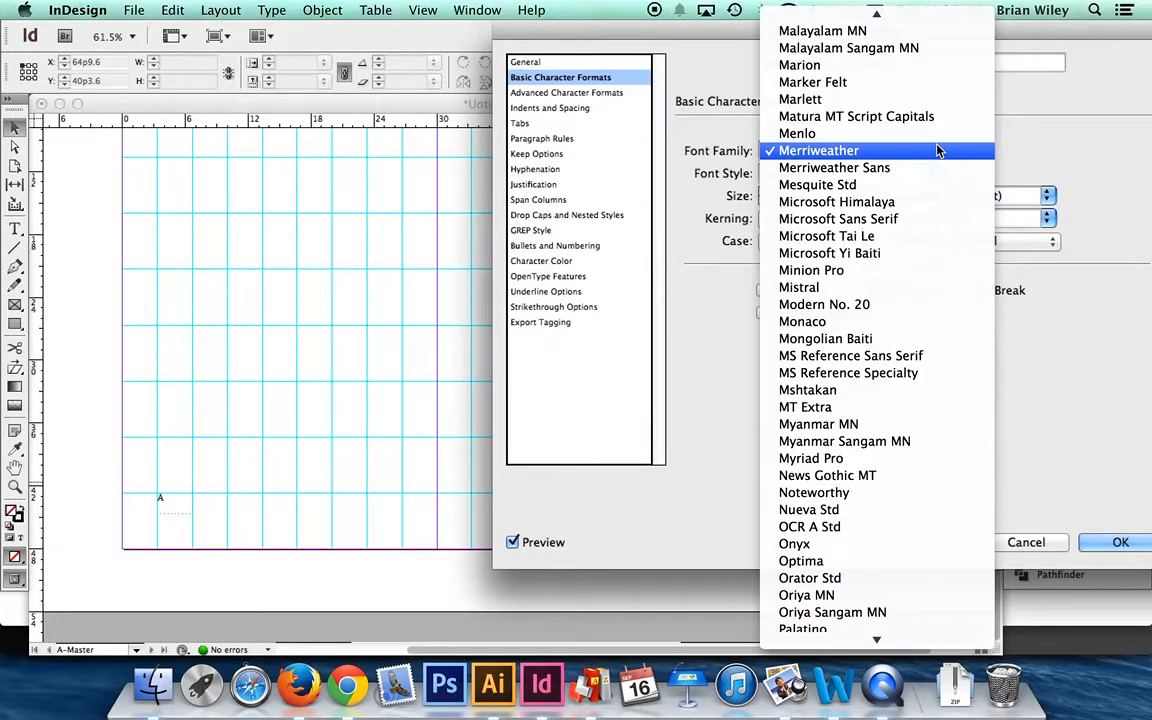
{"action": "type", "text": "fu"}
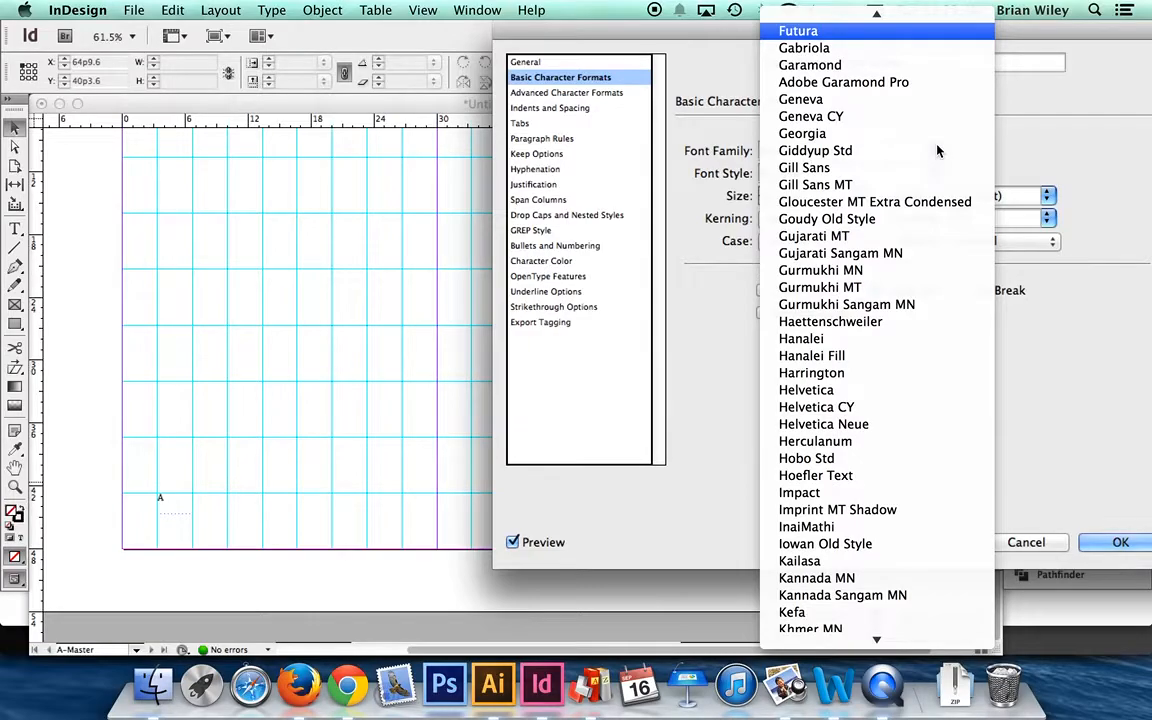
{"action": "scroll", "coordinate": [890, 152], "scroll_direction": "up", "scroll_amount": 3}
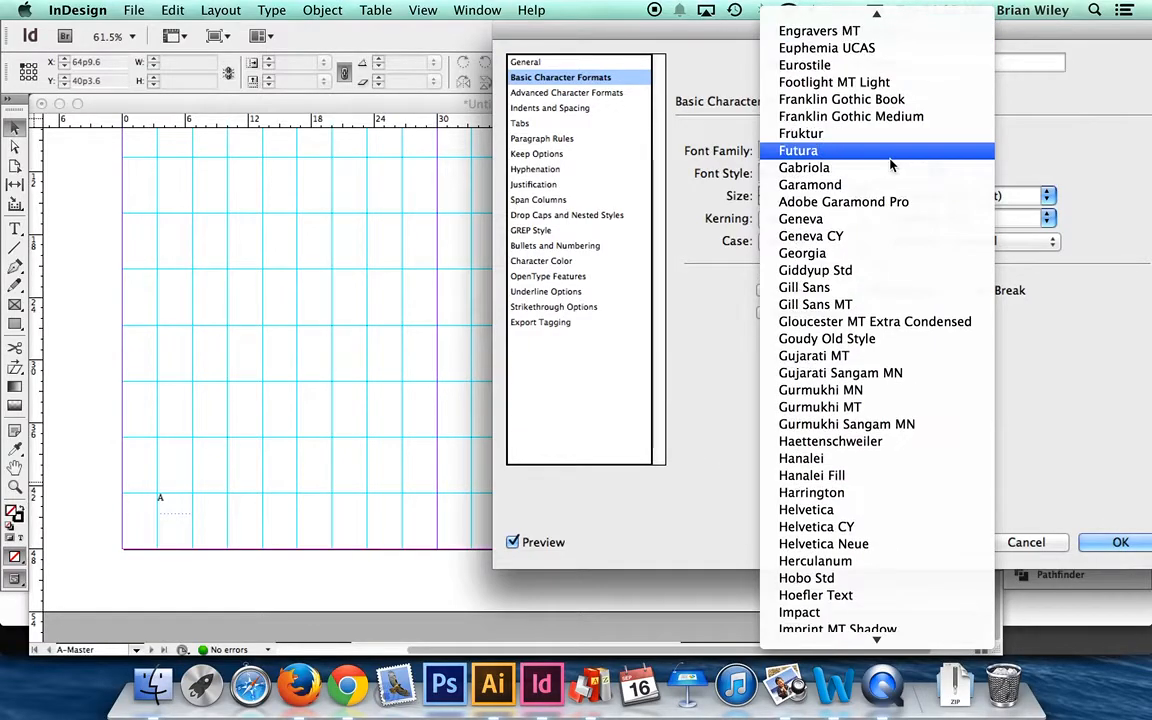
{"action": "left_click", "coordinate": [822, 137]}
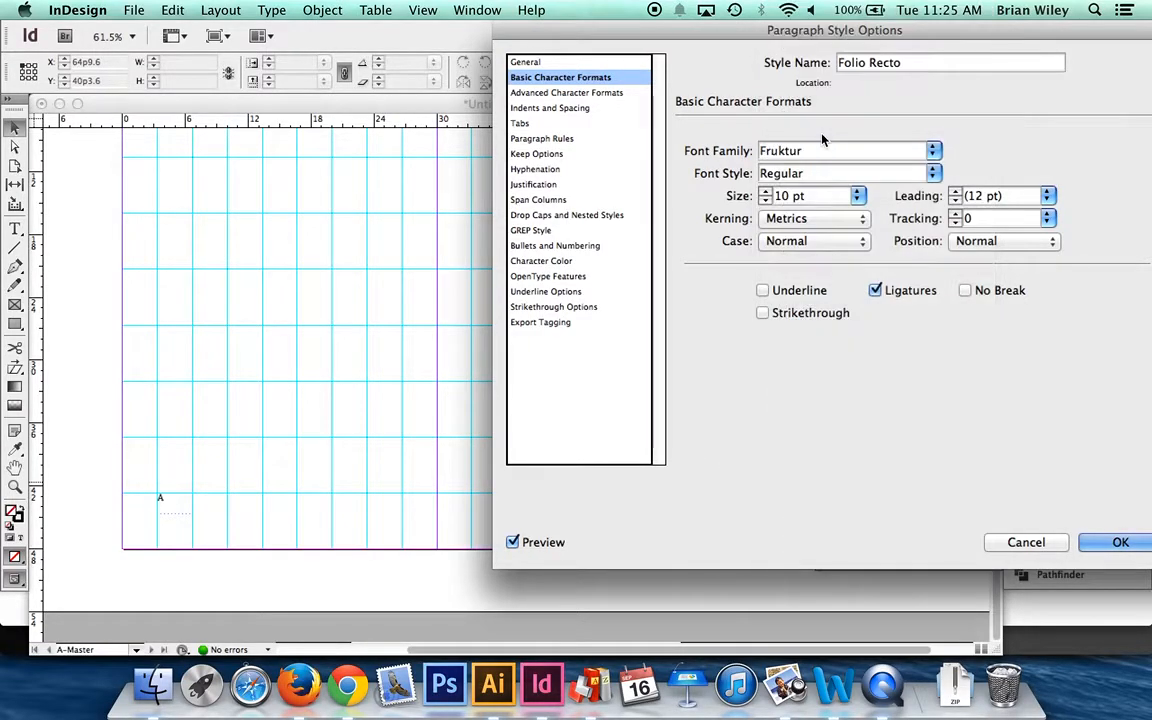
{"action": "left_click", "coordinate": [765, 201]}
{"action": "left_click", "coordinate": [765, 201]}
{"action": "triple_click", "coordinate": [998, 196]}
{"action": "type", "text": "10 pt"}
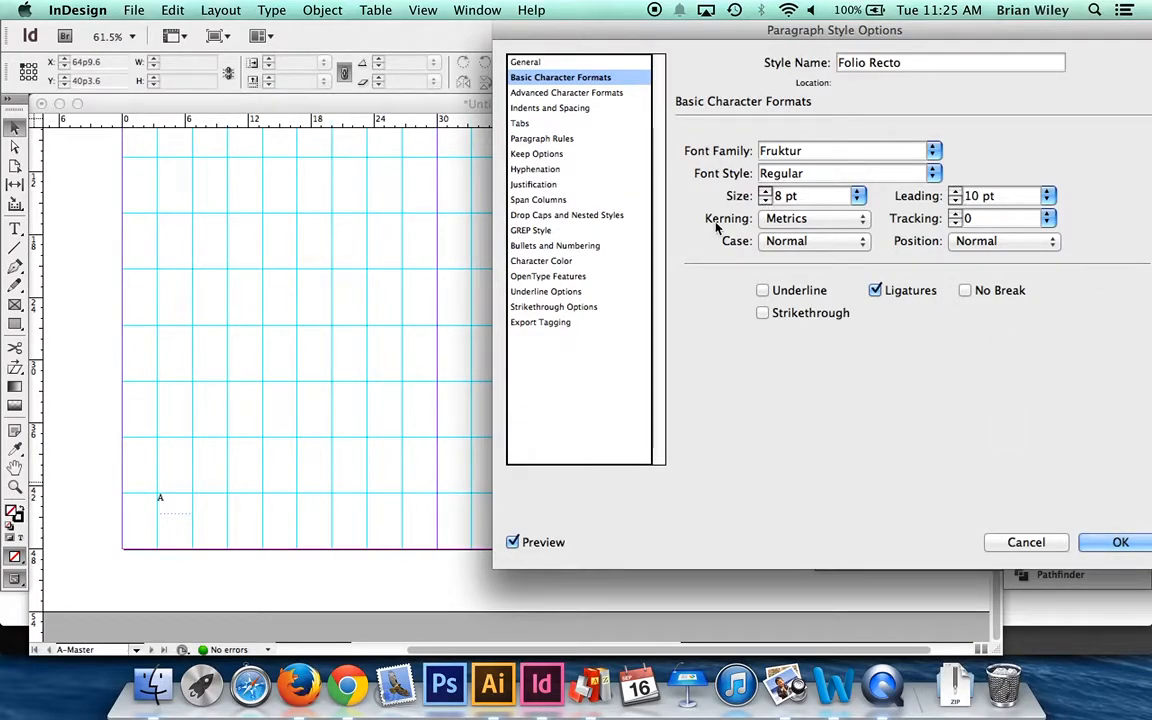
{"action": "left_click", "coordinate": [527, 112]}
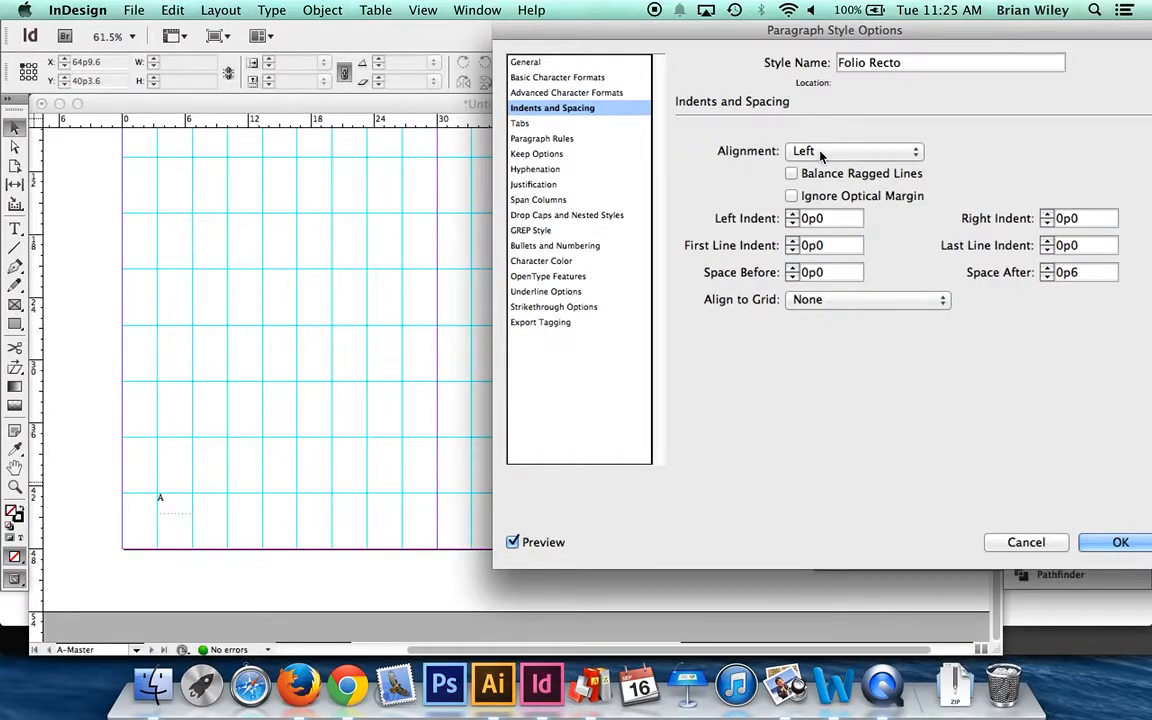
{"action": "left_click", "coordinate": [1110, 545]}
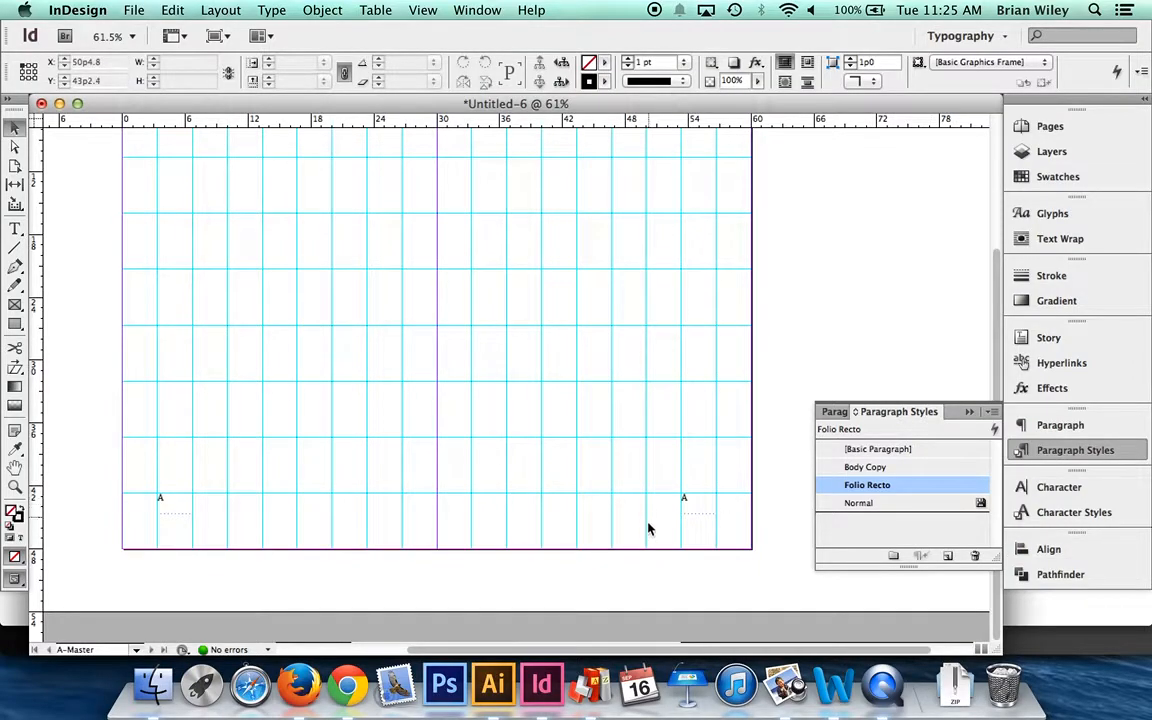
- Apply the Folio Recto style to the folio frames on the right-hand and left-hand master pages
{"action": "left_click", "coordinate": [715, 509]}
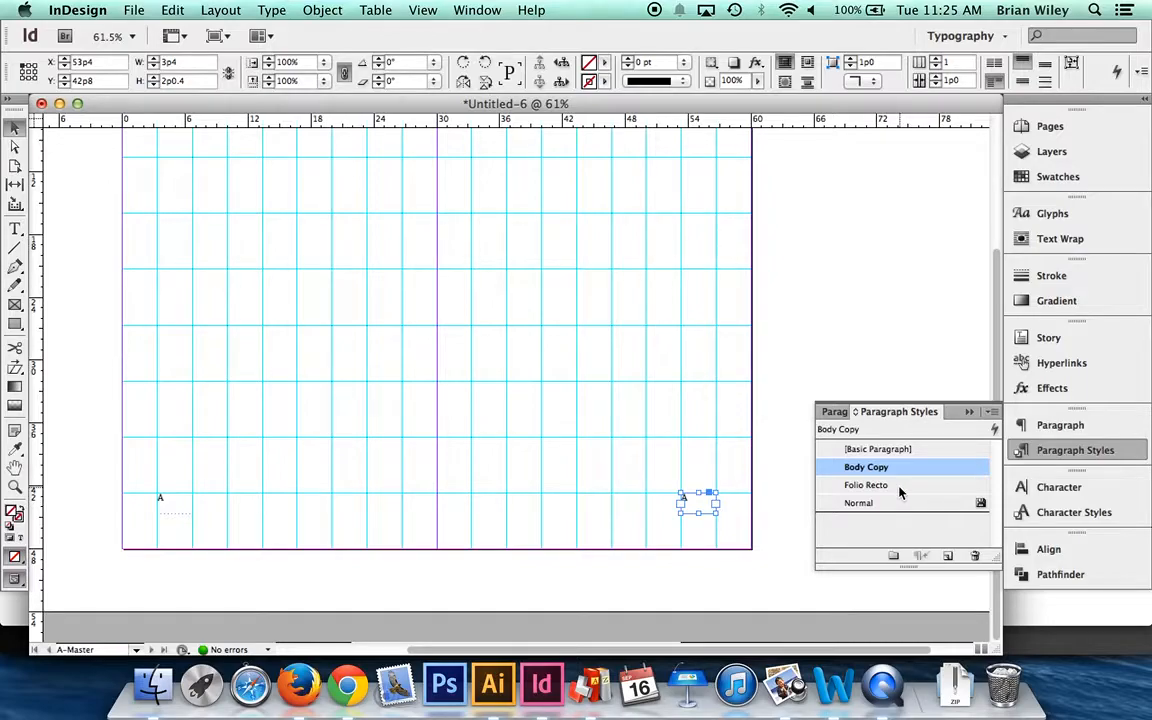
{"action": "left_click", "coordinate": [866, 485]}
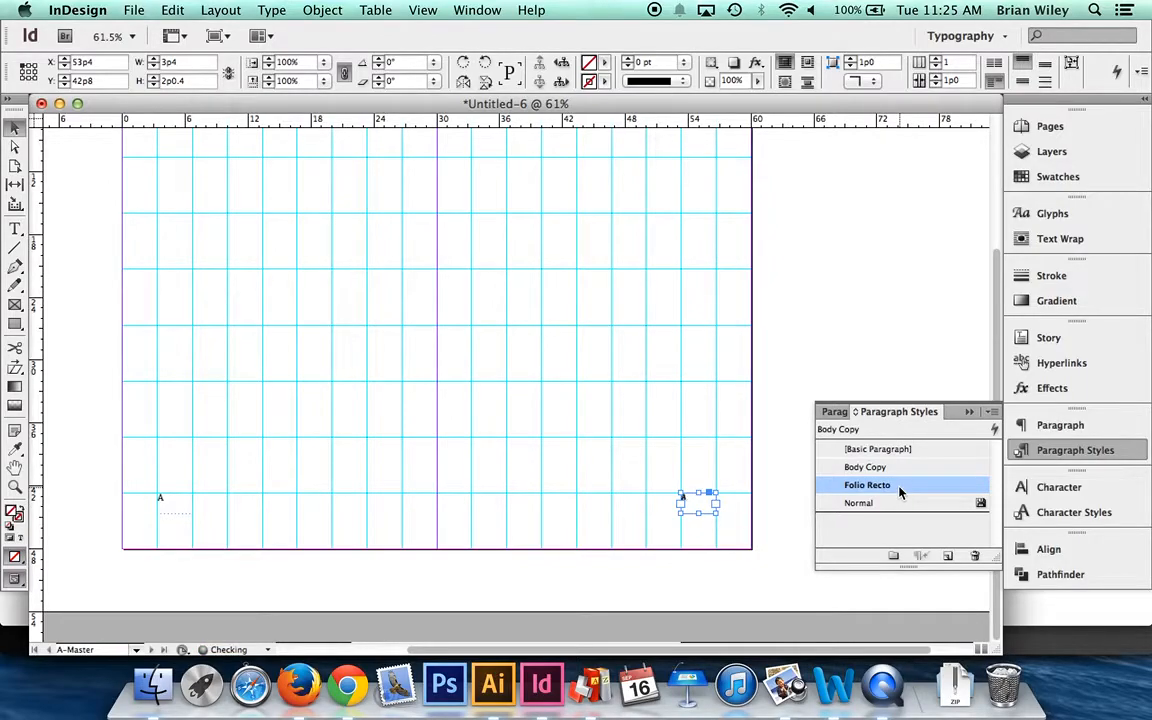
{"action": "left_click", "coordinate": [760, 515]}
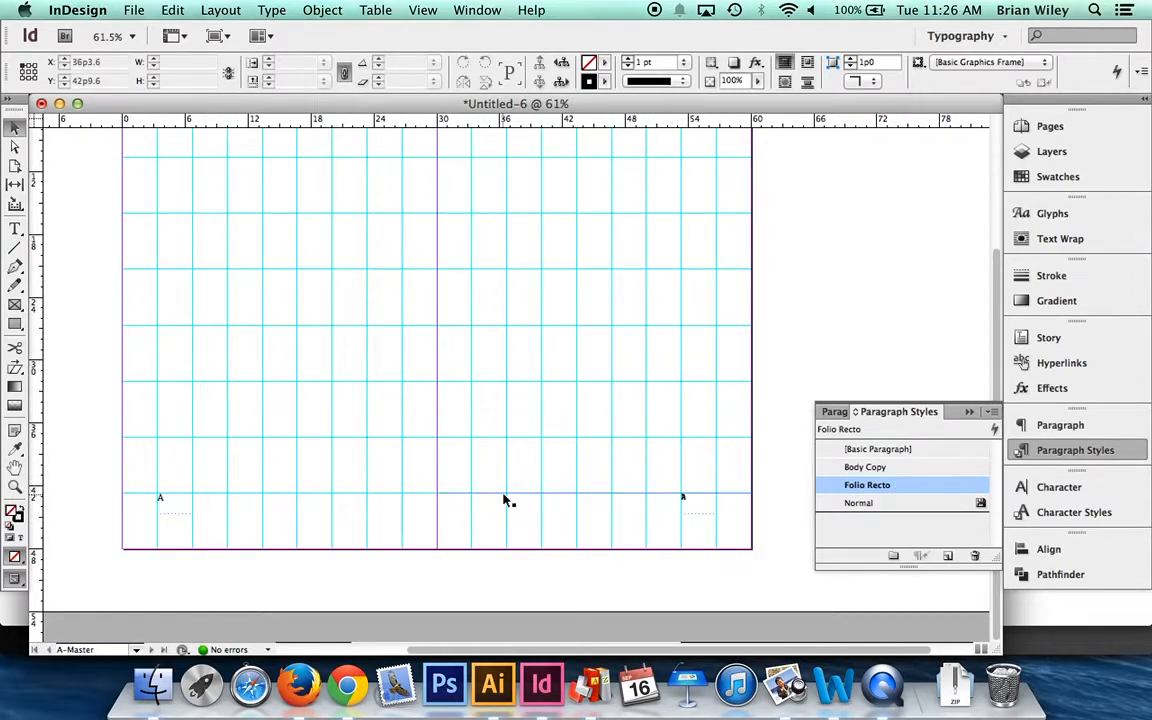
{"action": "left_click", "coordinate": [175, 510]}
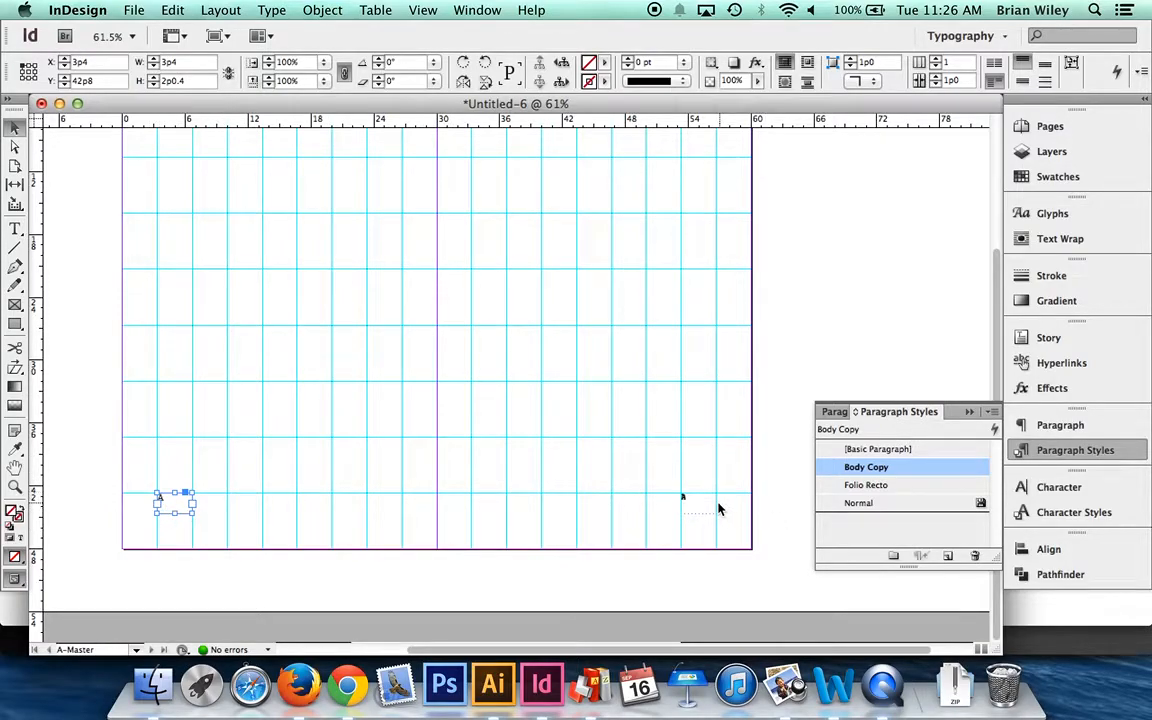
{"action": "left_click", "coordinate": [911, 486]}
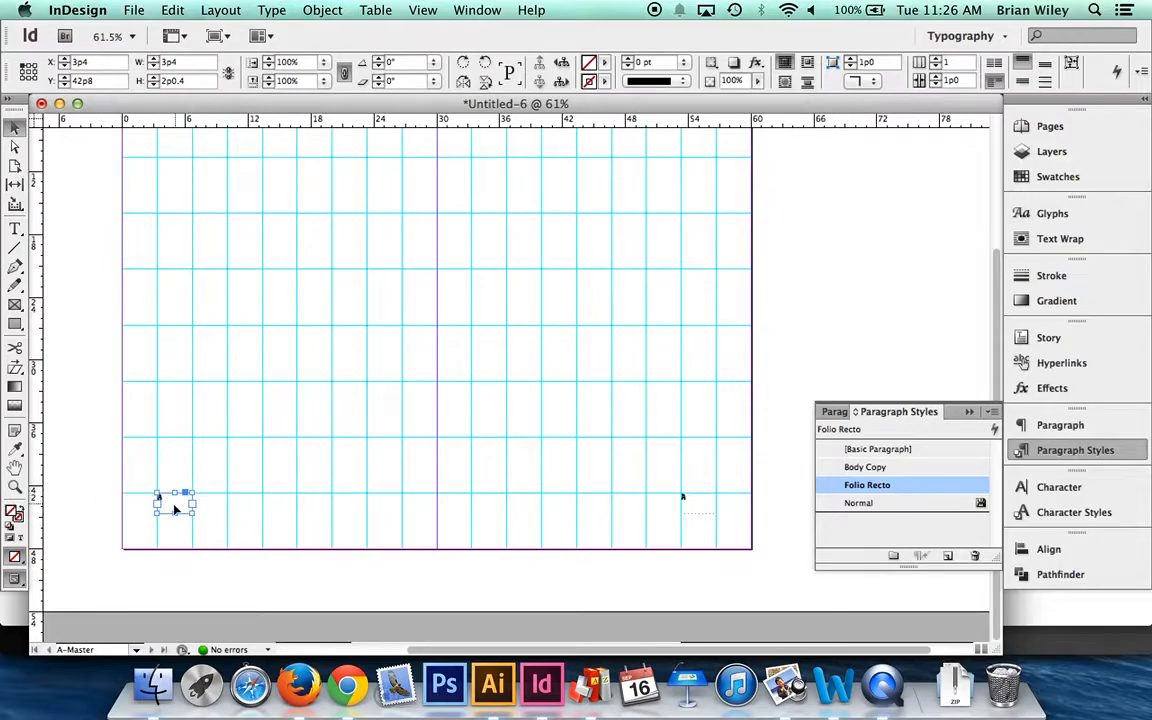
- Create a Folio Verso paragraph style based on Folio Recto, with right alignment, for the left-hand master page folio
{"action": "left_click", "coordinate": [949, 557]}
{"action": "double_click", "coordinate": [877, 504]}
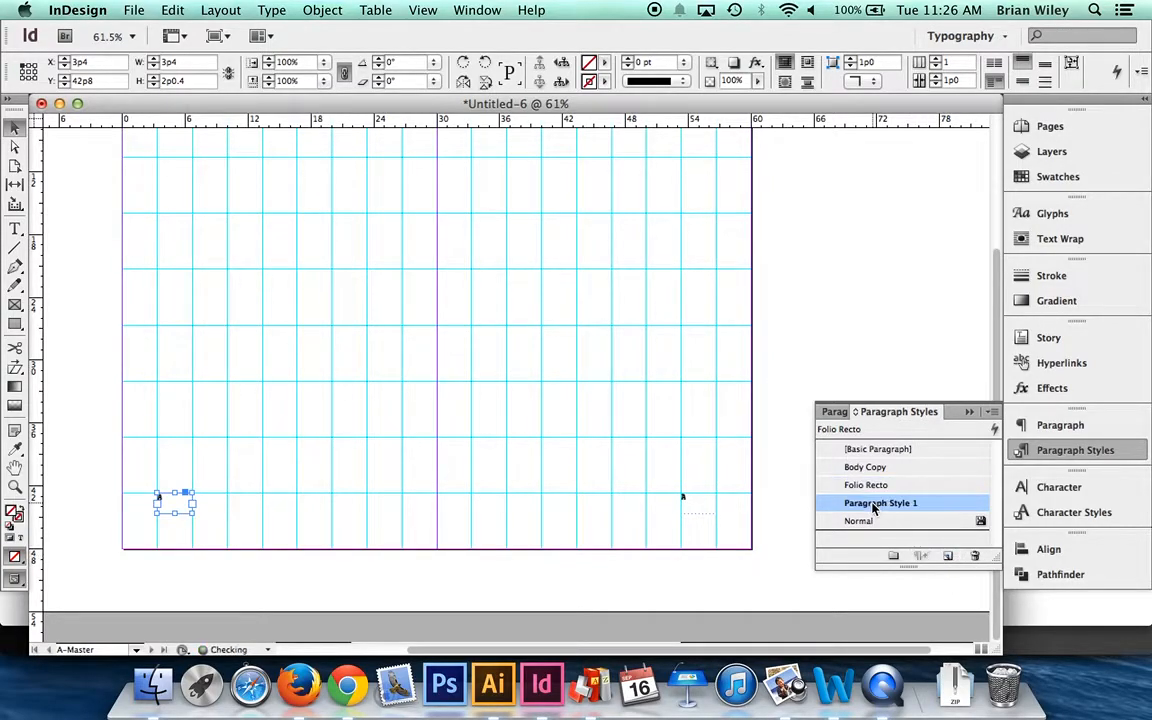
{"action": "type", "text": "Folio Verso"}
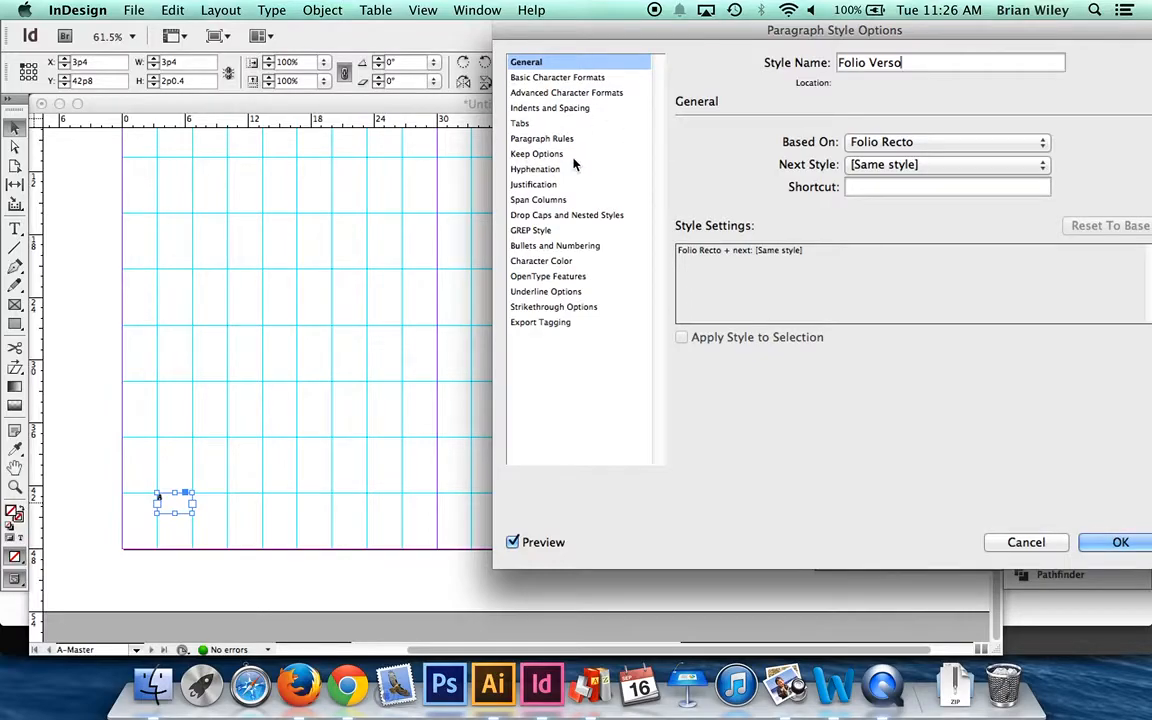
{"action": "left_click", "coordinate": [563, 108]}
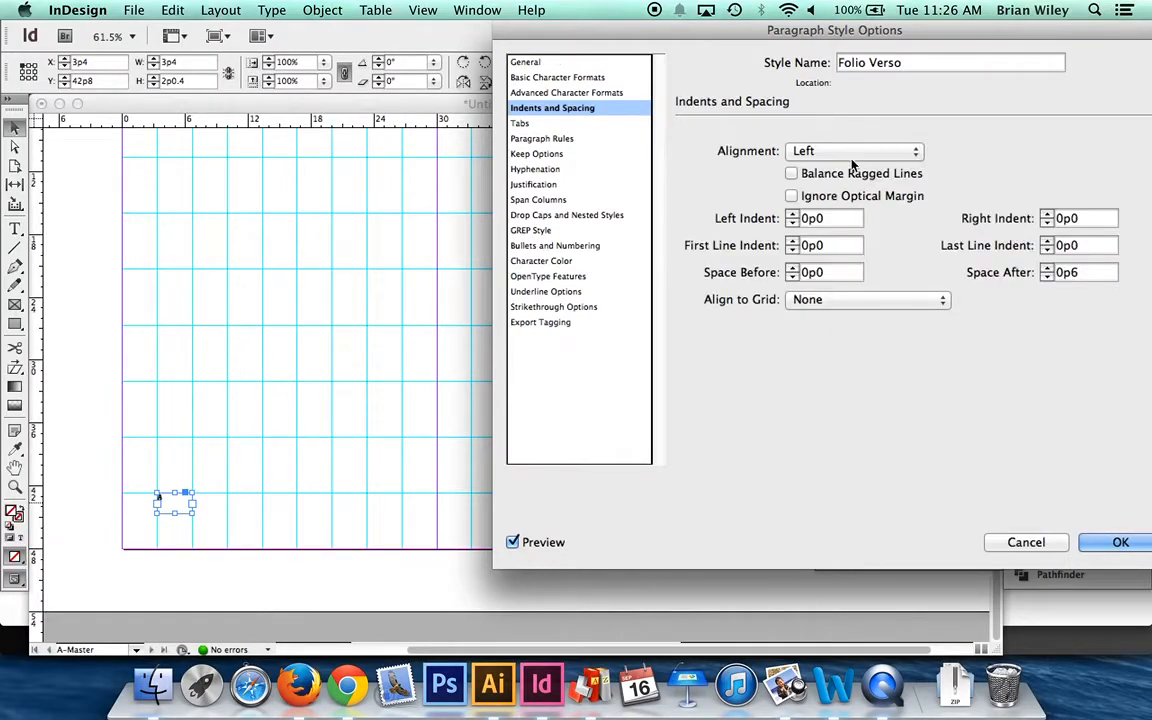
{"action": "left_click", "coordinate": [800, 150]}
{"action": "left_click", "coordinate": [808, 182]}
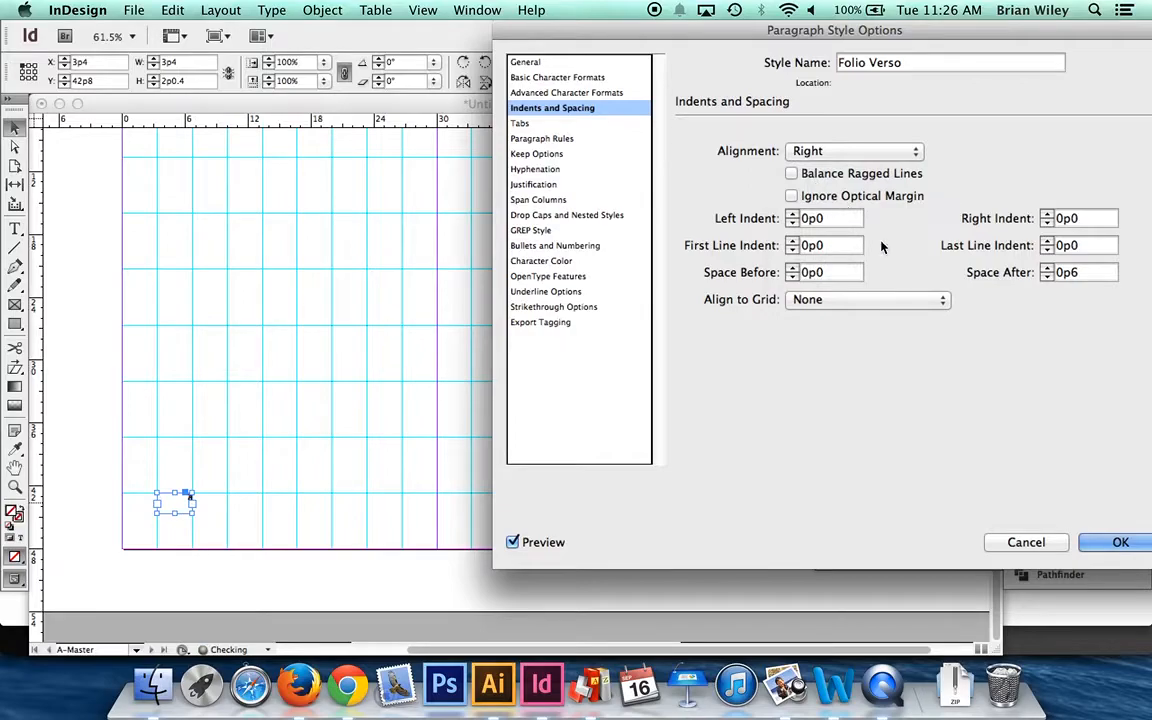
{"action": "left_click", "coordinate": [1116, 543]}
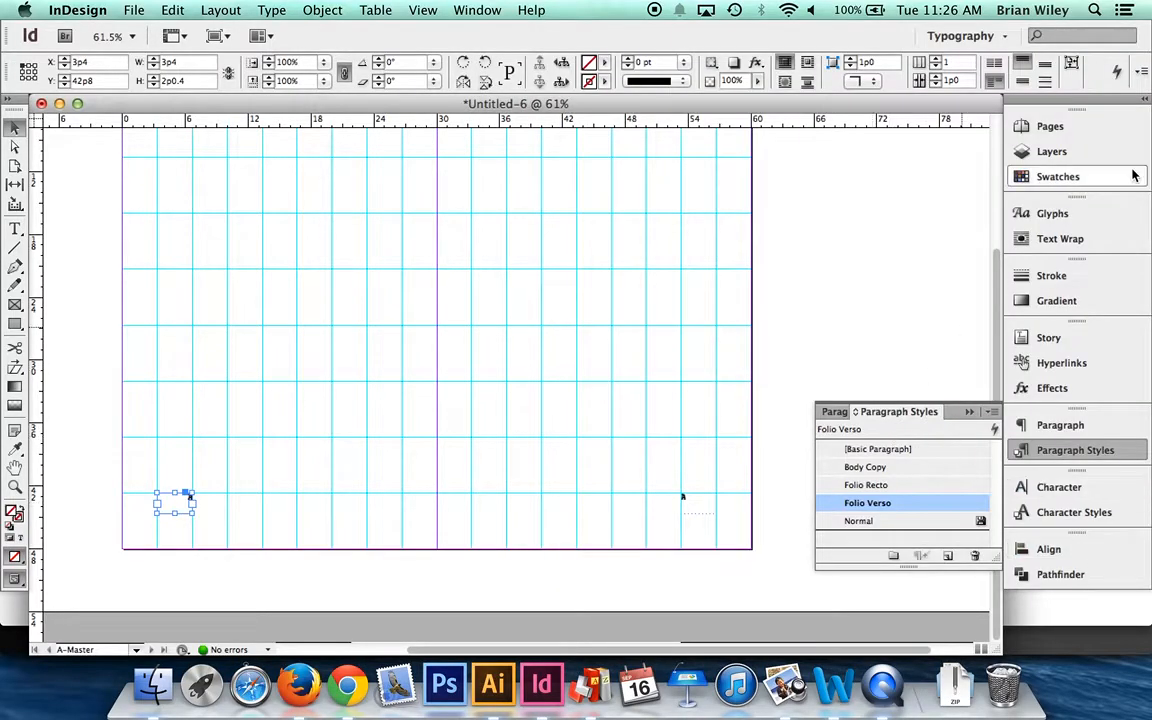
- Hide the guides and examine the folios on page 1 and spreads 2-3, 4-5 and 6-7
{"action": "left_click", "coordinate": [1045, 126]}
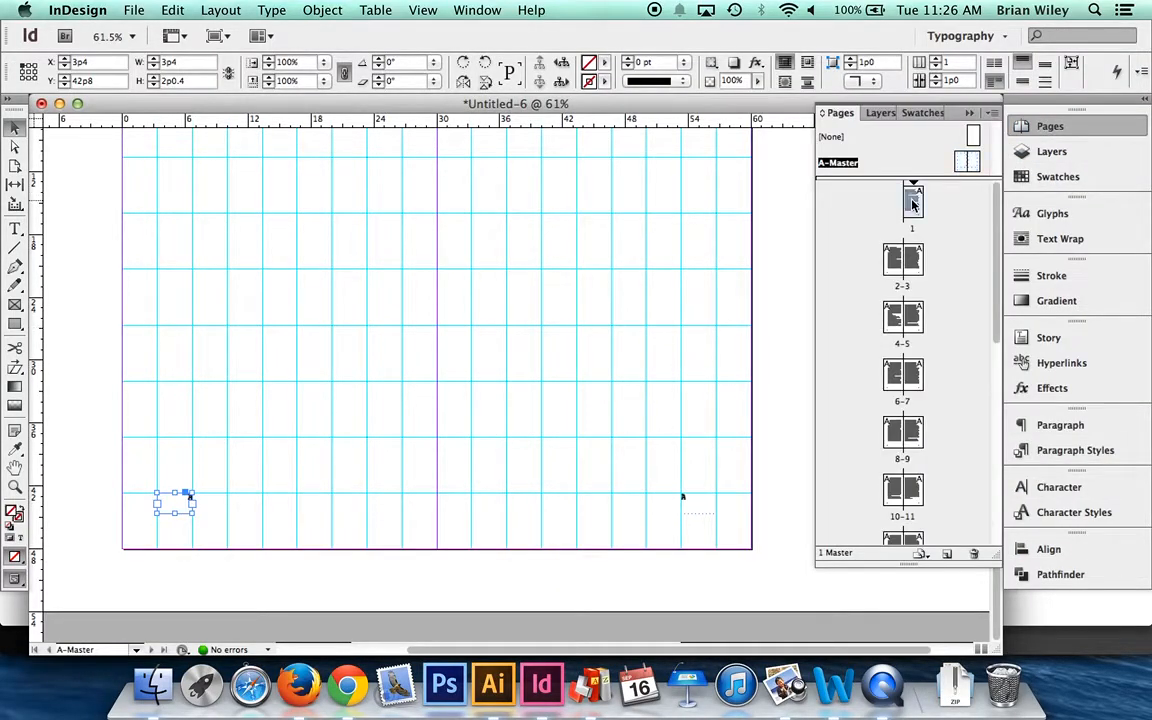
{"action": "double_click", "coordinate": [909, 201]}
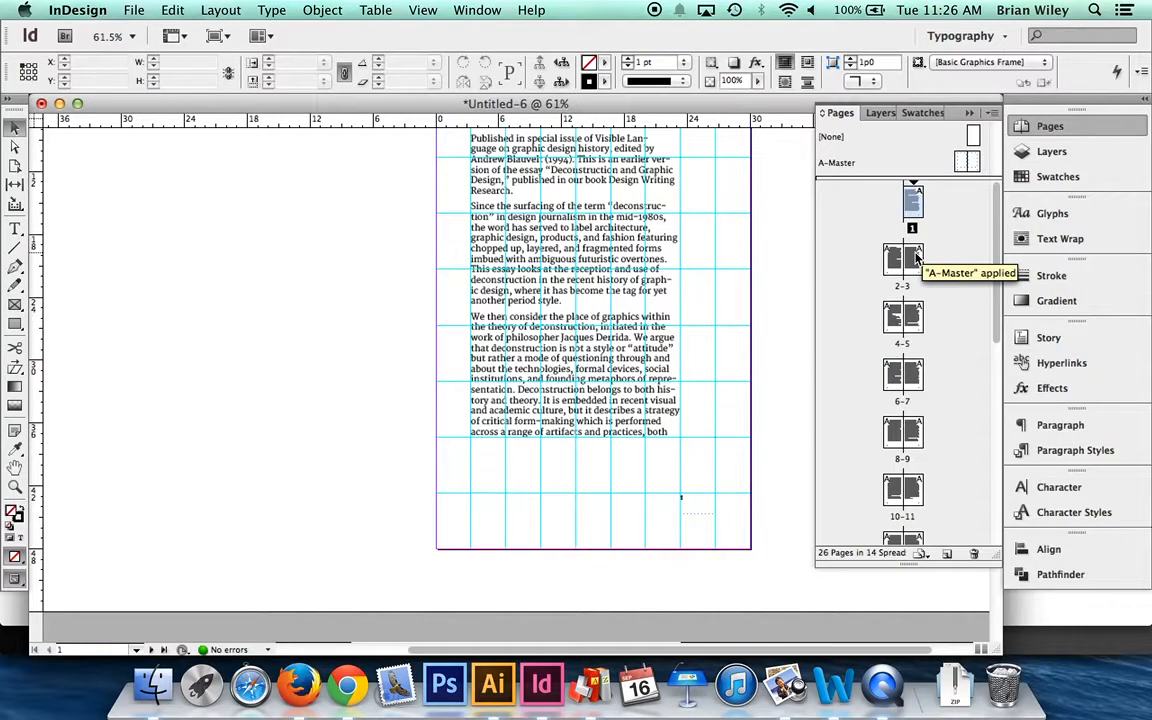
{"action": "key", "text": "super+semicolon"}
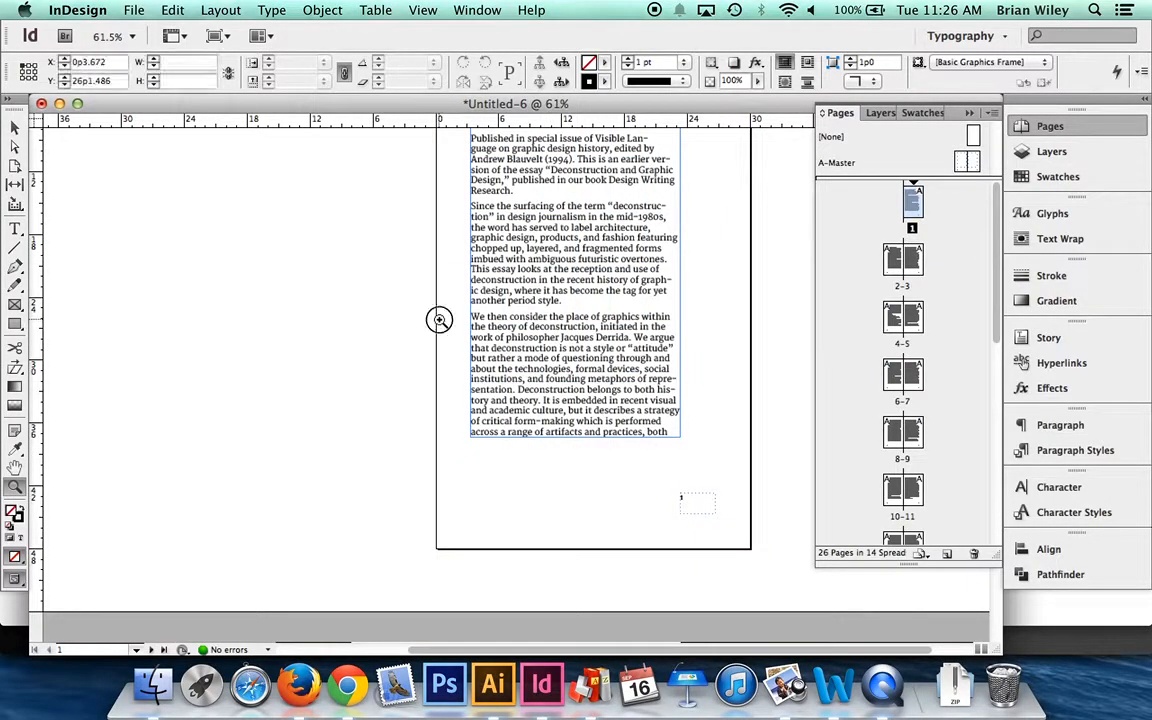
{"action": "left_click_drag", "start_coordinate": [395, 290], "coordinate": [720, 512]}
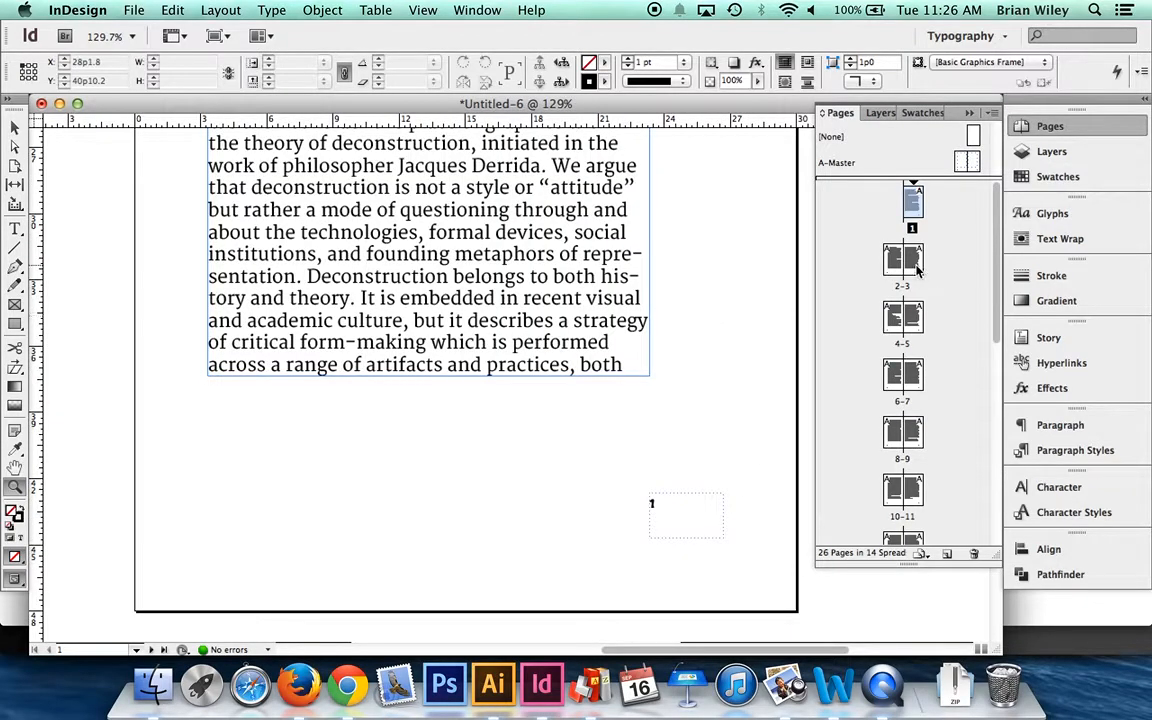
{"action": "double_click", "coordinate": [915, 255]}
{"action": "double_click", "coordinate": [912, 318]}
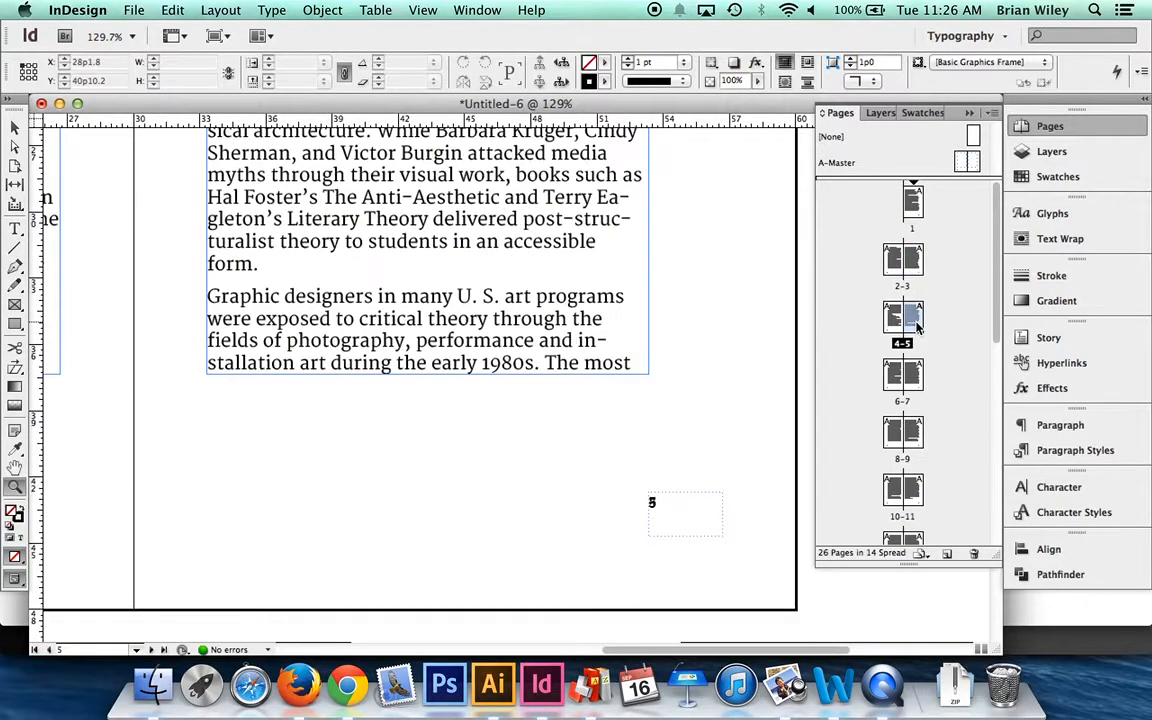
{"action": "double_click", "coordinate": [895, 374]}
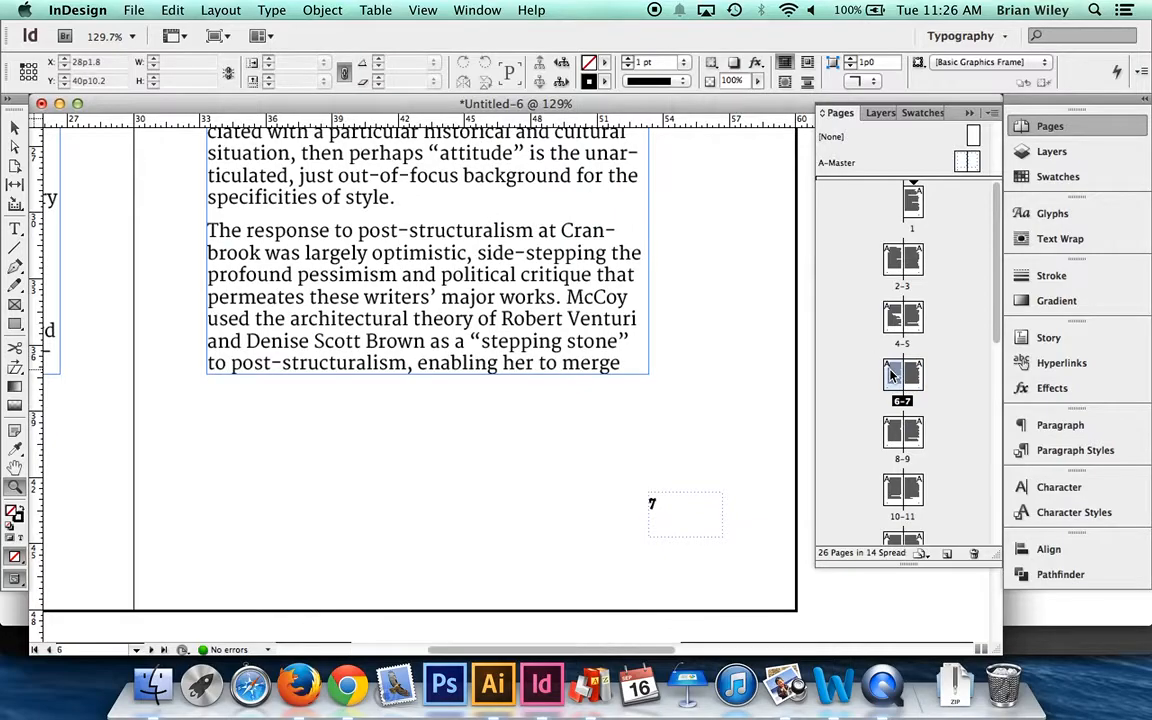
{"action": "double_click", "coordinate": [893, 376]}
{"action": "double_click", "coordinate": [915, 378]}
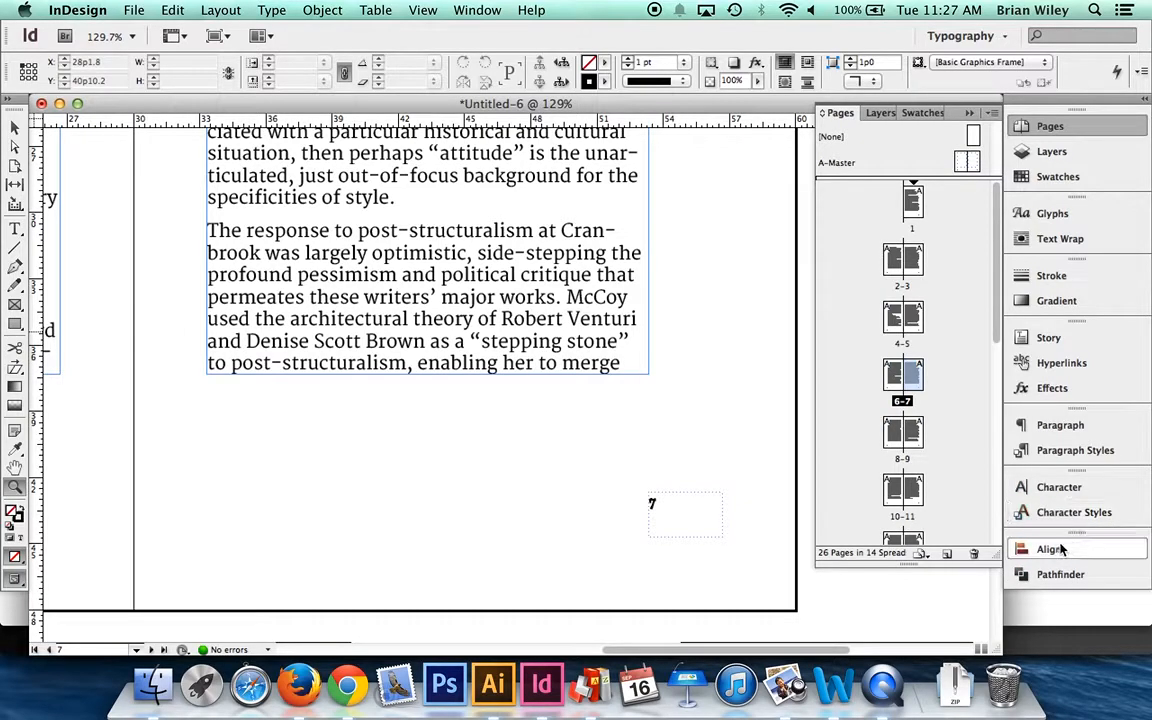
- Change the Folio Recto paragraph style's font family to Futura
{"action": "left_click", "coordinate": [1044, 451]}
{"action": "double_click", "coordinate": [902, 488]}
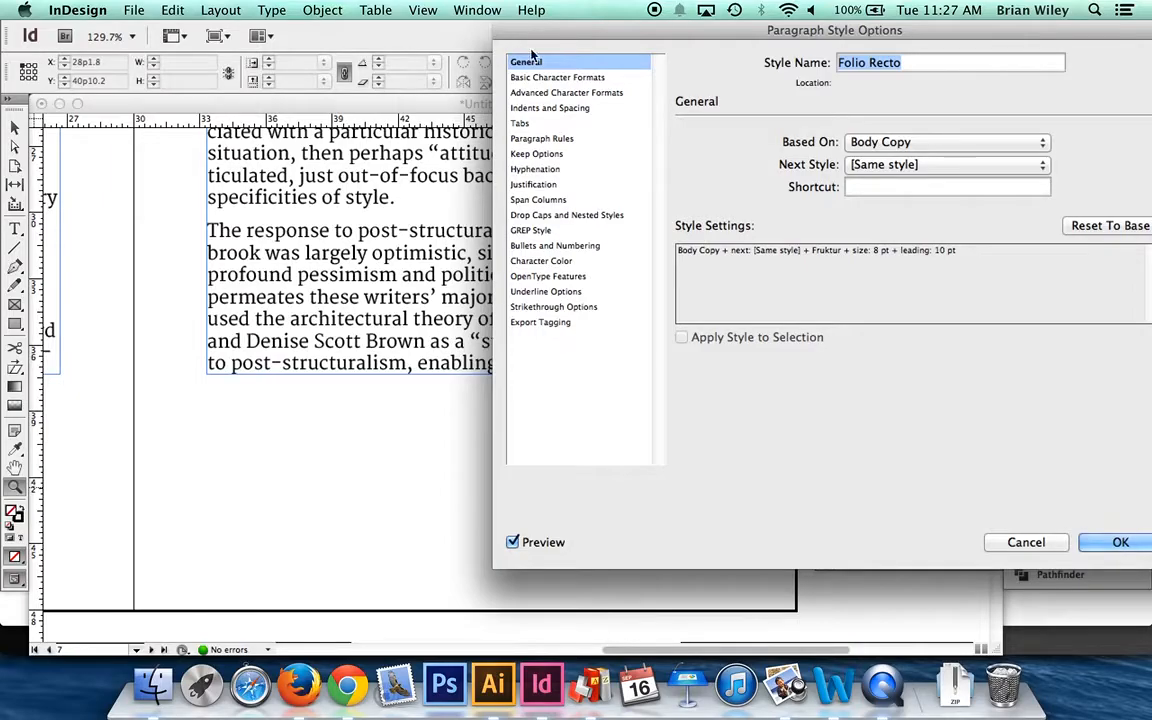
{"action": "left_click", "coordinate": [545, 78]}
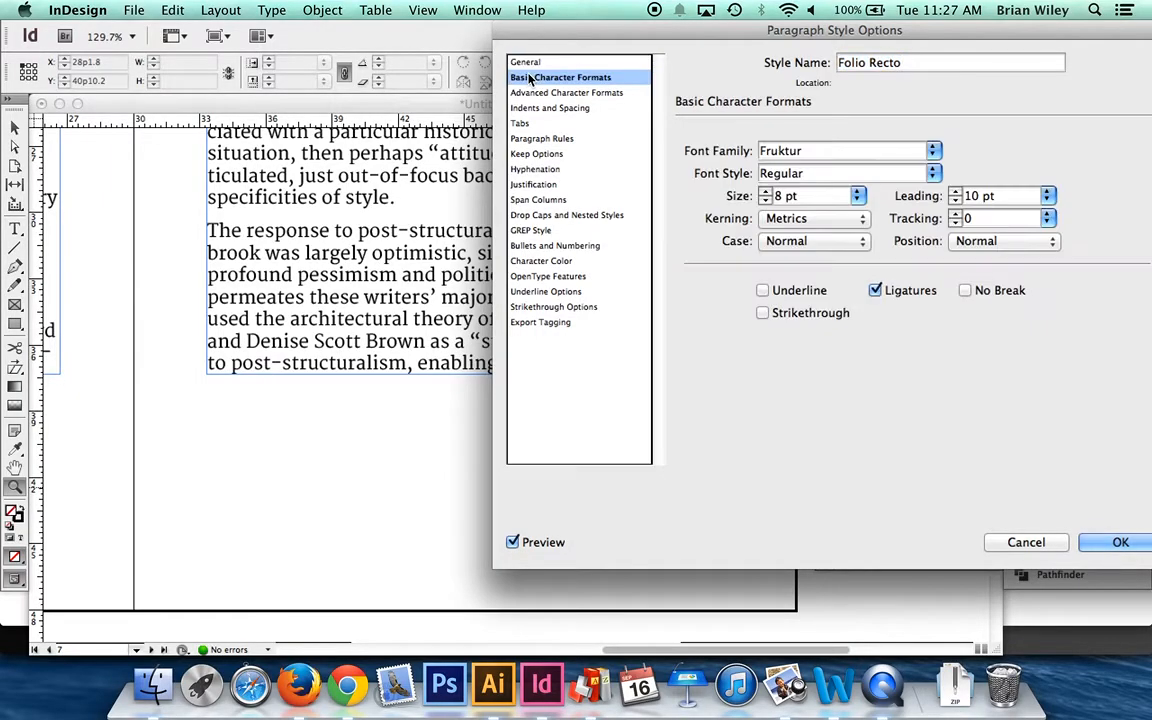
{"action": "left_click", "coordinate": [934, 151]}
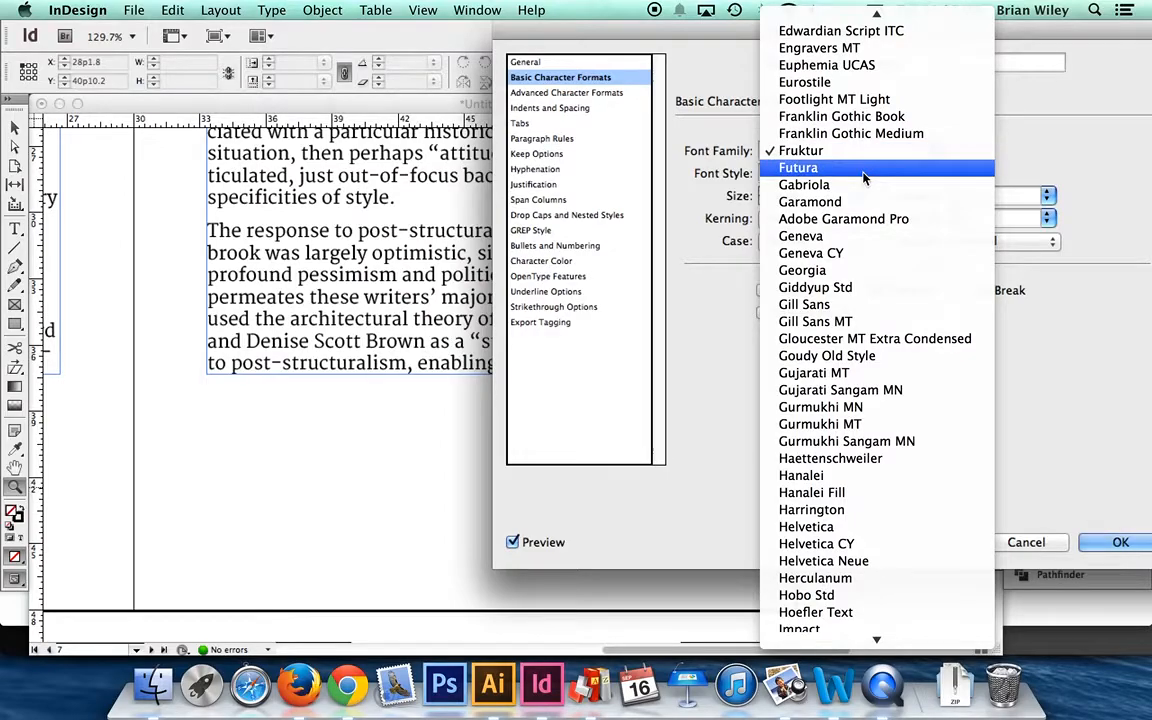
{"action": "left_click", "coordinate": [829, 175]}
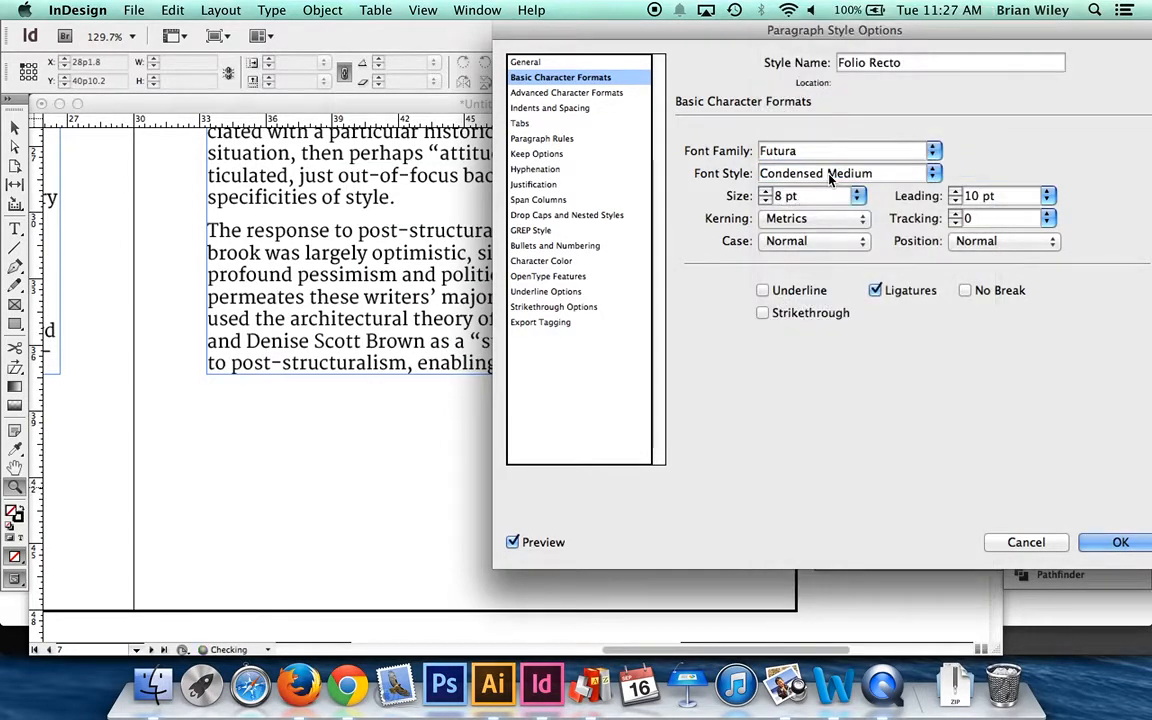
{"action": "left_click", "coordinate": [1118, 543]}
- Check the font and alignment of the folios across the spread of pages 6 and 7
{"action": "scroll", "coordinate": [589, 486], "scroll_direction": "left", "scroll_amount": 10}
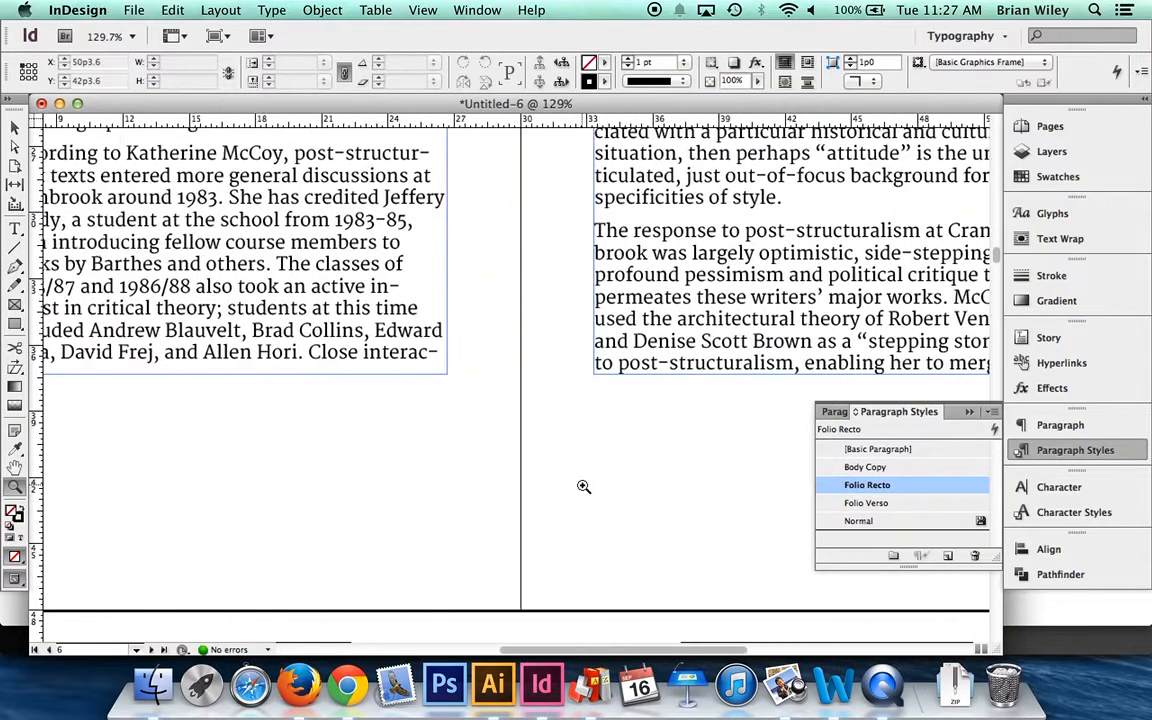
{"action": "scroll", "coordinate": [584, 486], "scroll_direction": "right", "scroll_amount": 10}
{"action": "scroll", "coordinate": [663, 507], "scroll_direction": "left", "scroll_amount": 12}
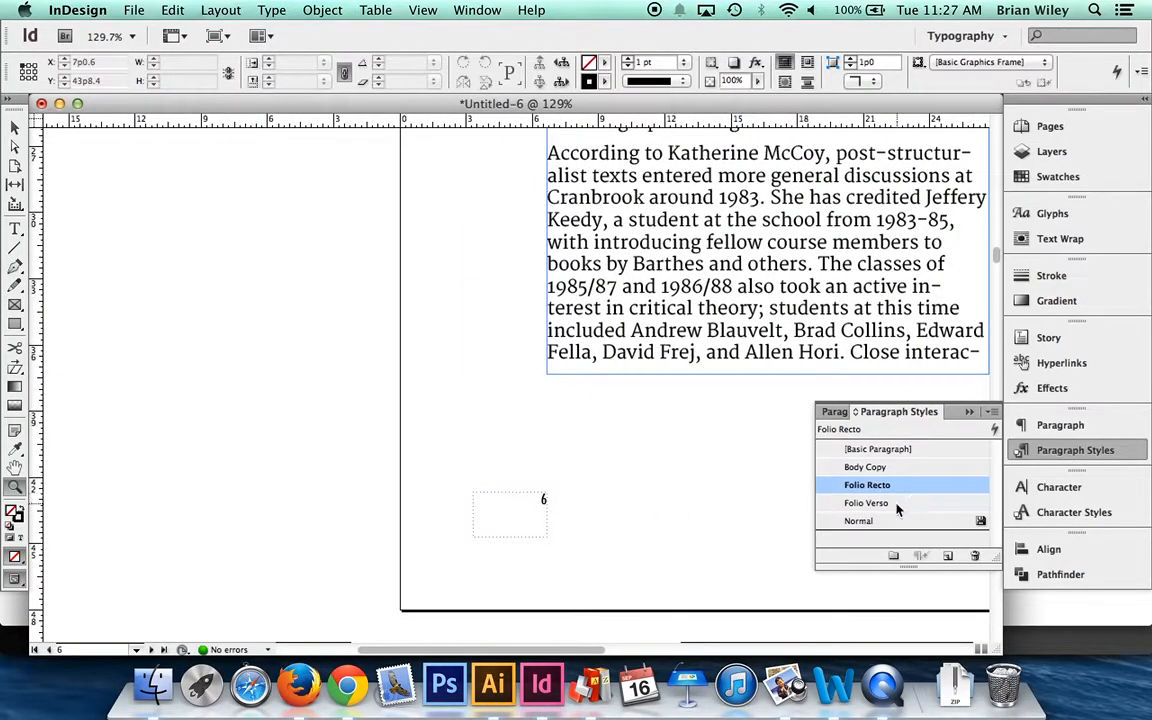
{"action": "scroll", "coordinate": [718, 463], "scroll_direction": "right", "scroll_amount": 5}
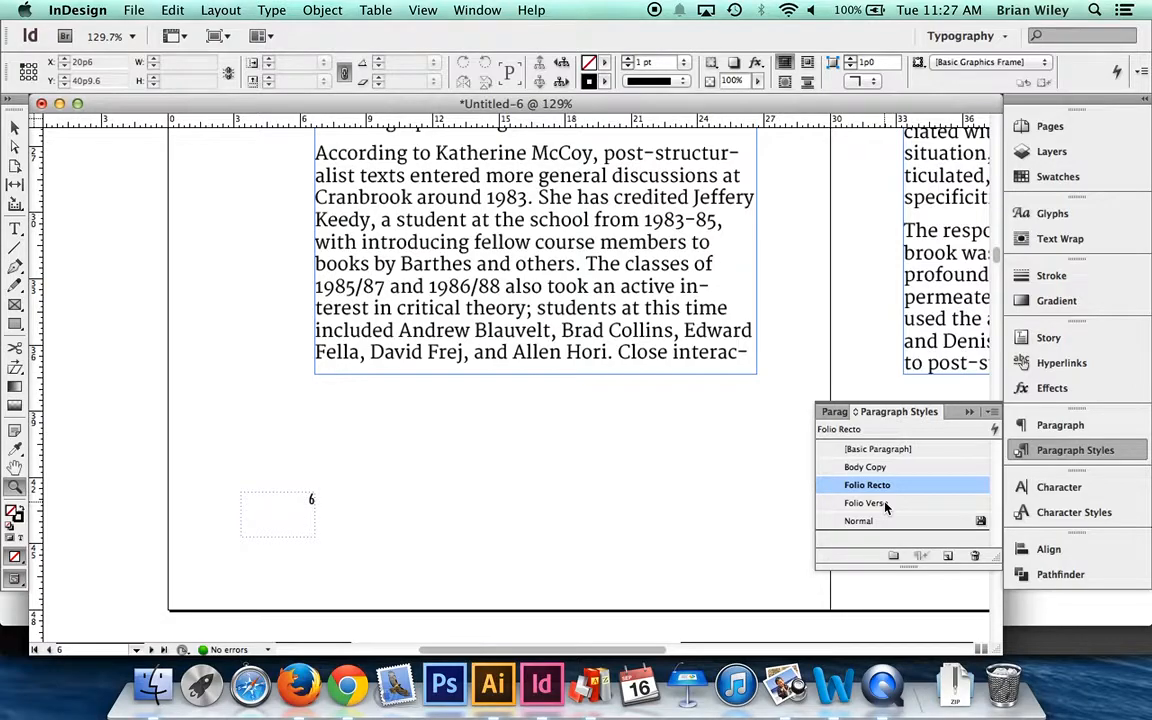
{"action": "scroll", "coordinate": [712, 417], "scroll_direction": "up", "scroll_amount": 4}
{"action": "scroll", "coordinate": [711, 418], "scroll_direction": "right", "scroll_amount": 6}
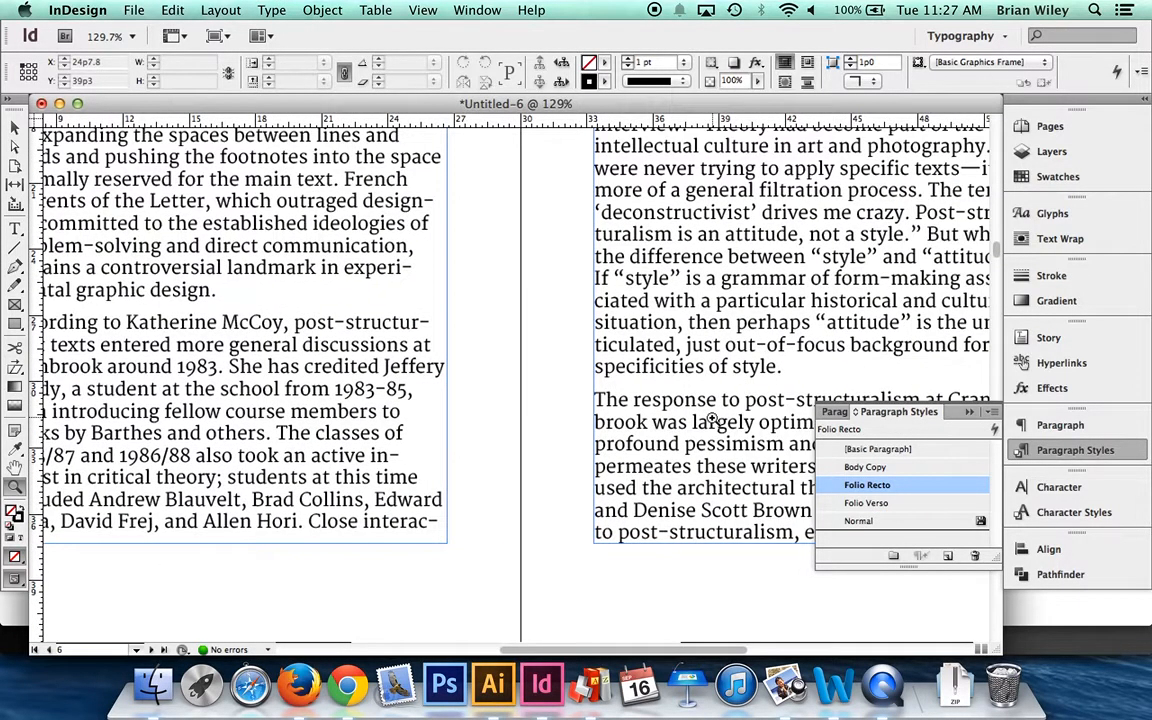
- Switch to Firefox, read the remaining Type Trials demo instructions, and return to InDesign
{"action": "key", "text": "super+Tab"}
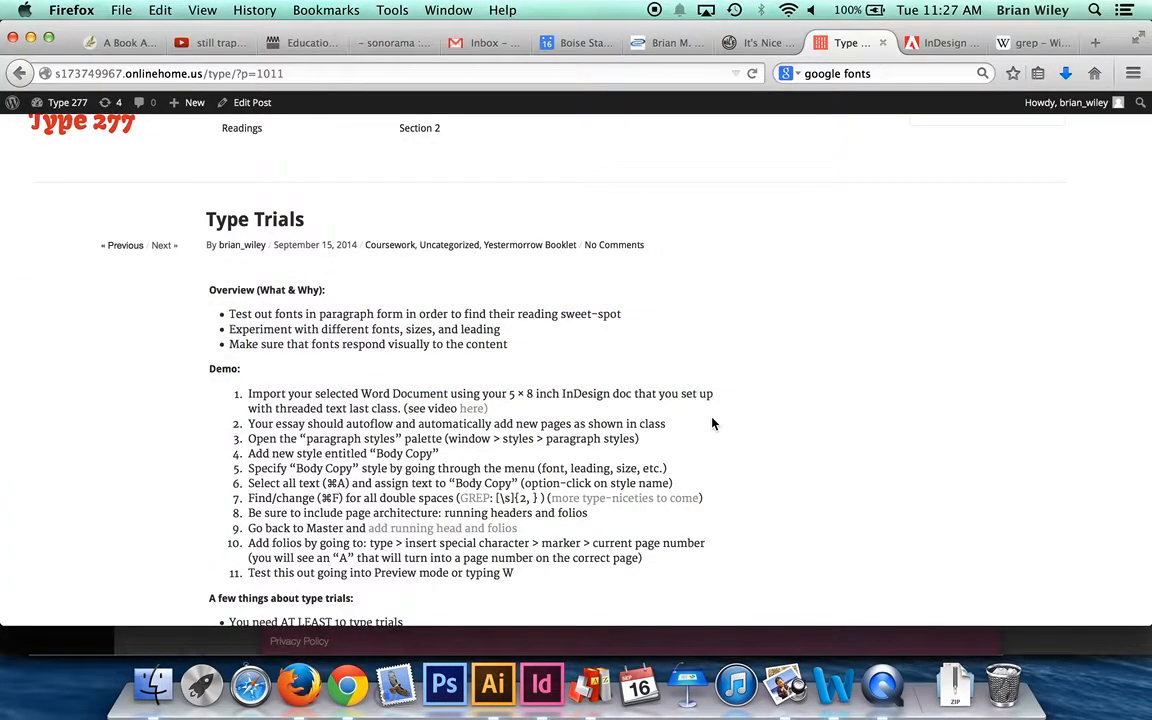
{"action": "scroll", "coordinate": [712, 424], "scroll_direction": "down", "scroll_amount": 2}
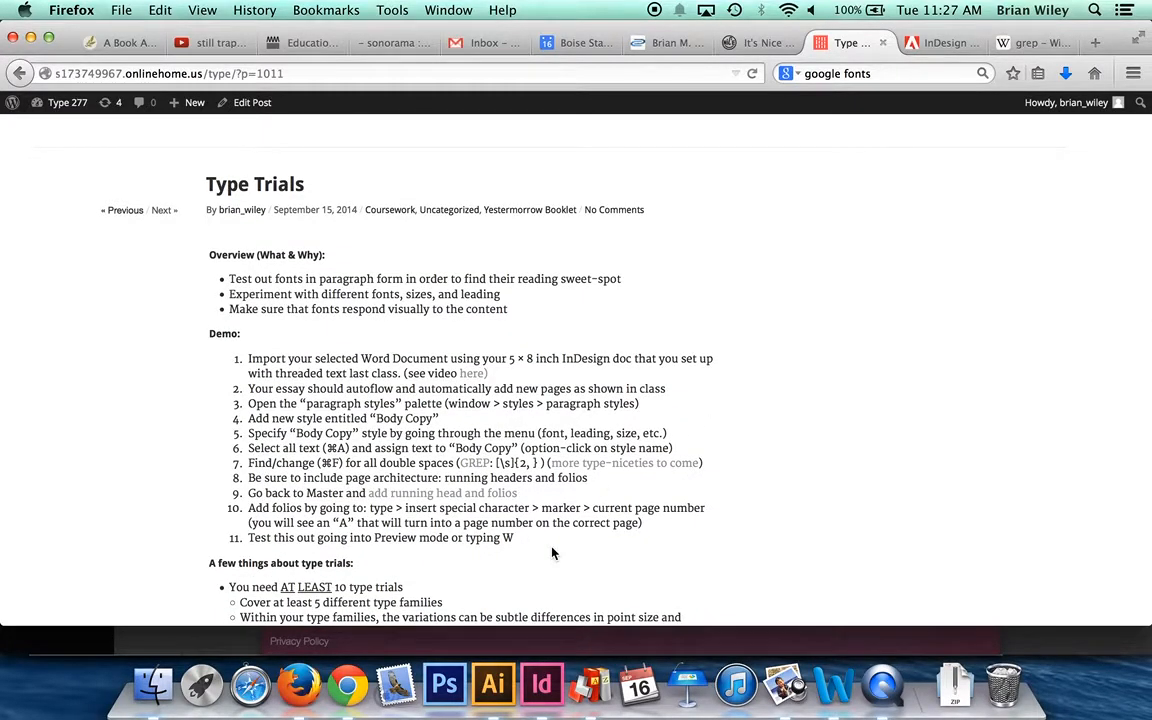
{"action": "key", "text": "super+Tab"}
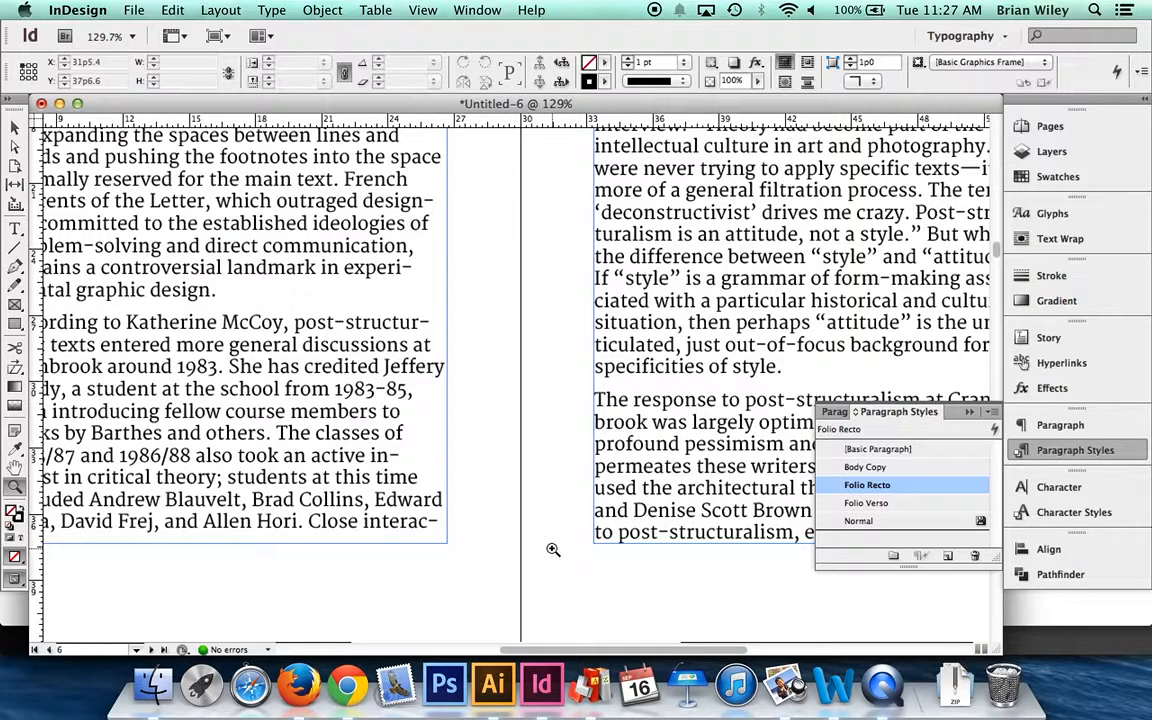
- View the page 6-7 spread in full-screen Presentation mode and exit back to the layout
{"action": "key", "text": "shift+w"}
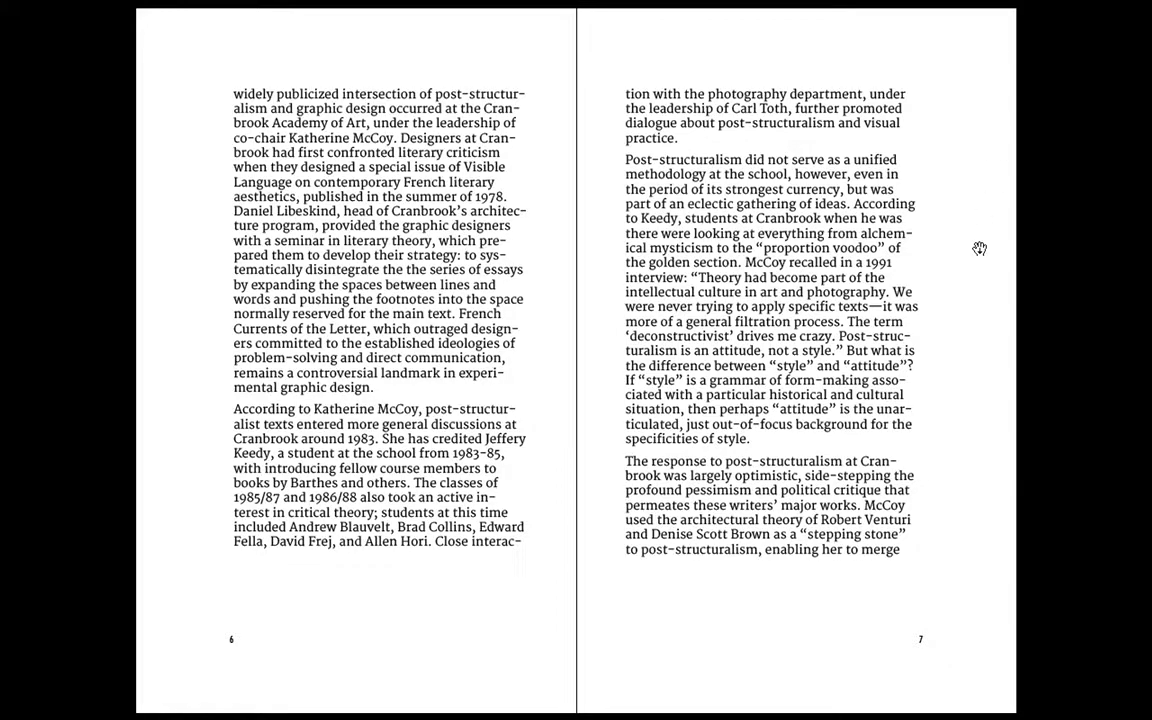
{"action": "key", "text": "Escape"}
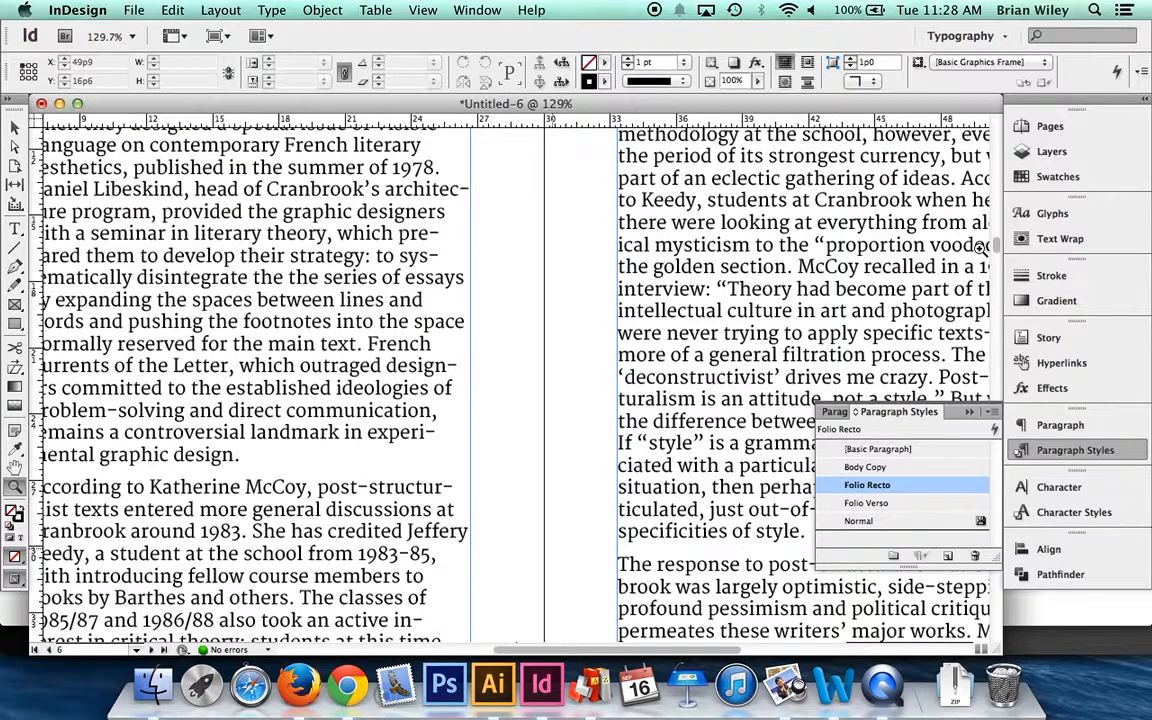
{"action": "key", "text": "shift+w"}
{"action": "key", "text": "Escape"}
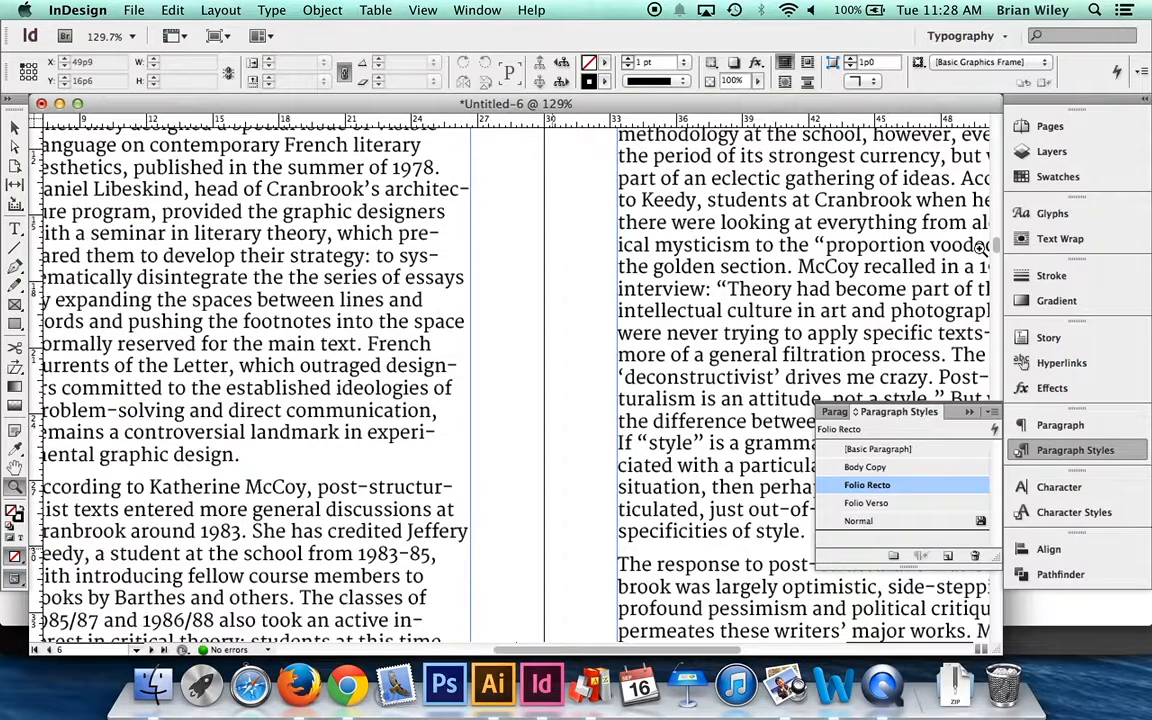
- Fit the whole page 6-7 spread in view at 50% and compare it in Preview and Normal screen modes
{"action": "key", "text": "super+minus"}
{"action": "key", "text": "super+minus"}
{"action": "key", "text": "super+minus"}
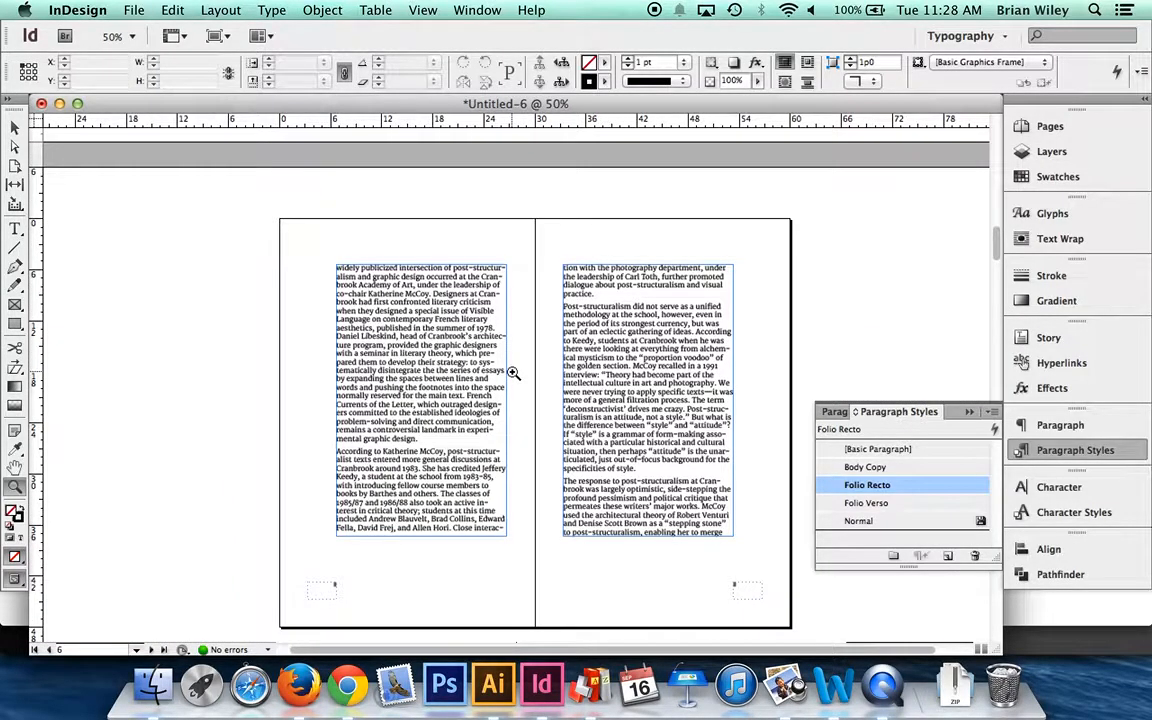
{"action": "key", "text": "v"}
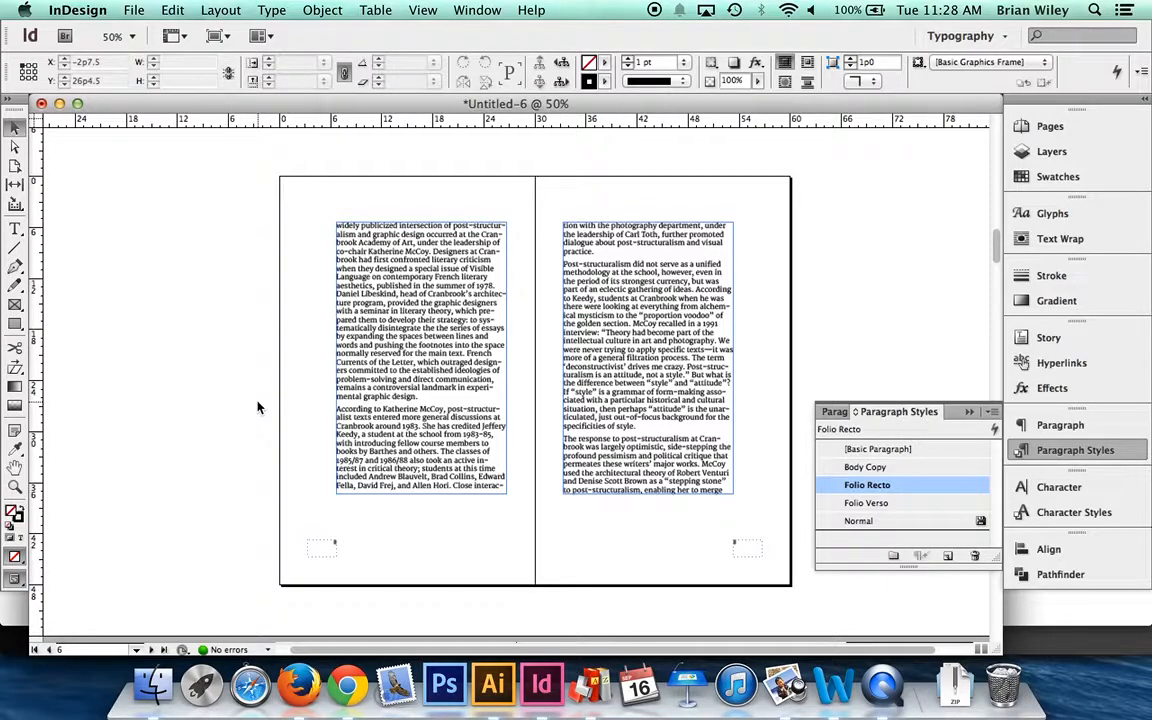
{"action": "key", "text": "w"}
{"action": "key", "text": "w"}
{"action": "key", "text": "w"}
{"action": "key", "text": "w"}
{"action": "key", "text": "w"}
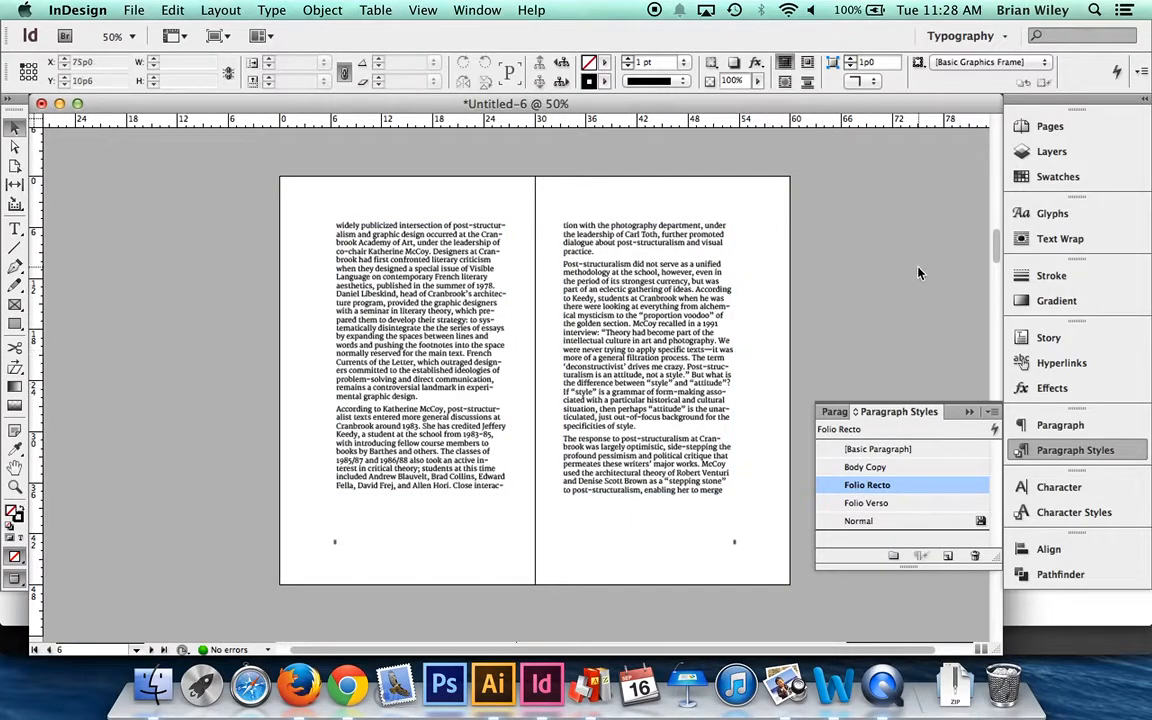
{"action": "key", "text": "w"}
{"action": "key", "text": "w"}
{"action": "key", "text": "w"}
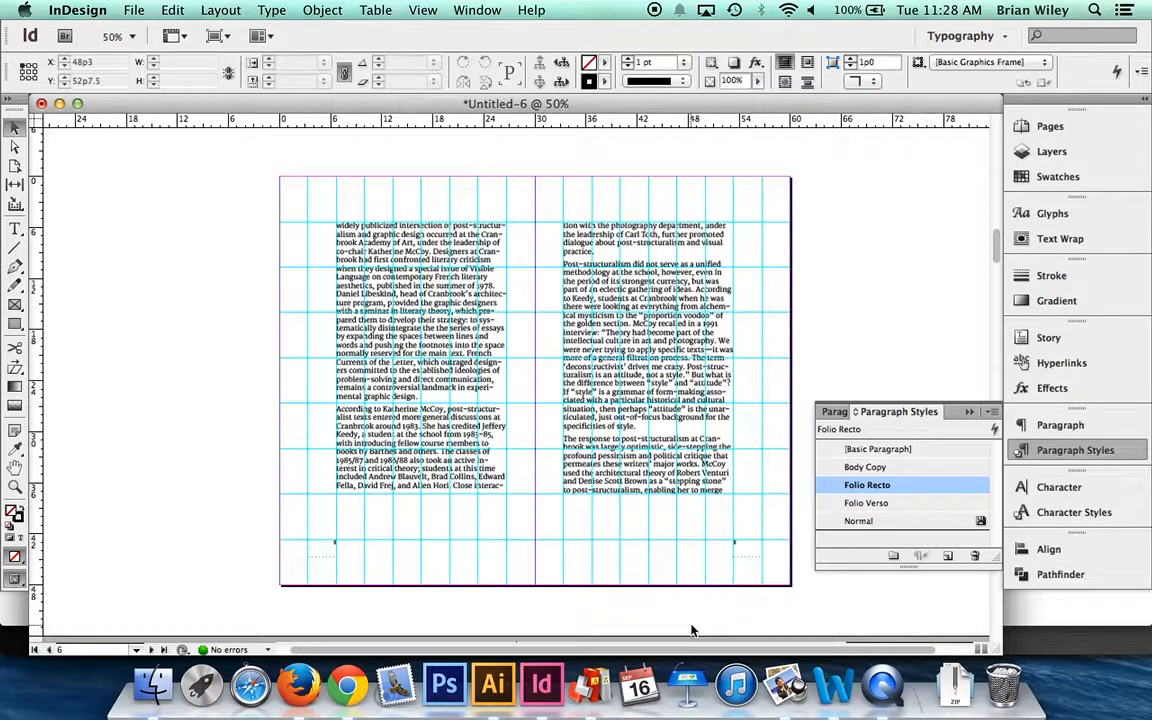
{"action": "key", "text": "w"}
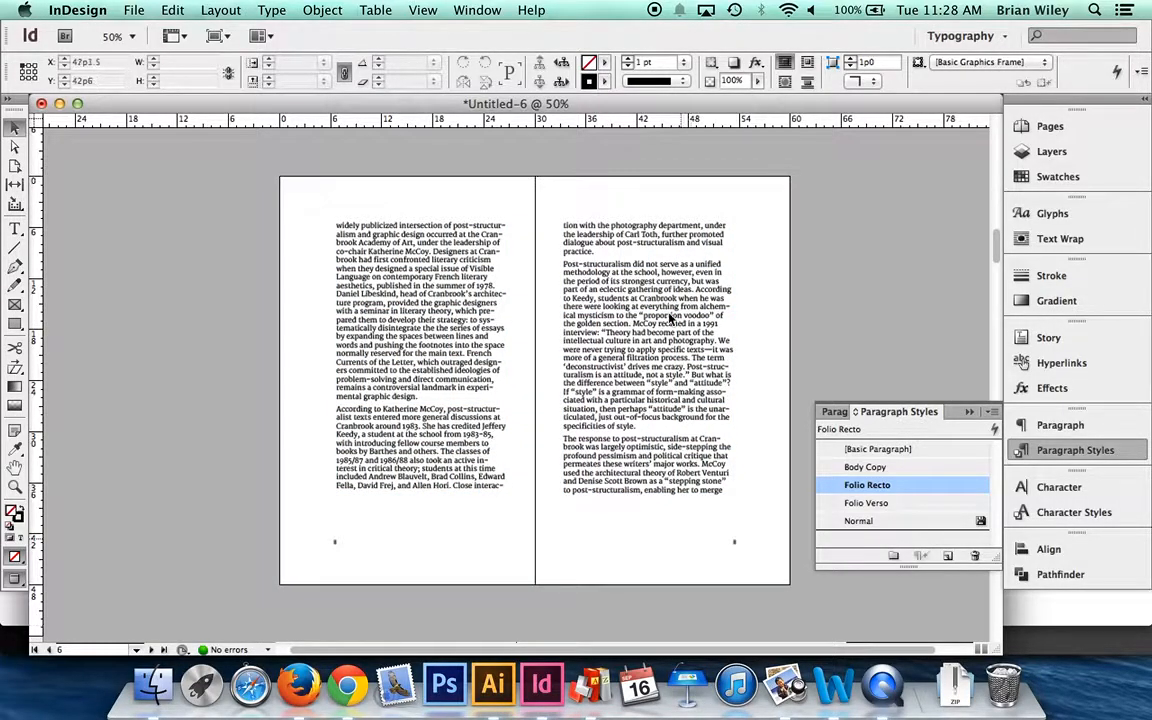
{"action": "key", "text": "w"}
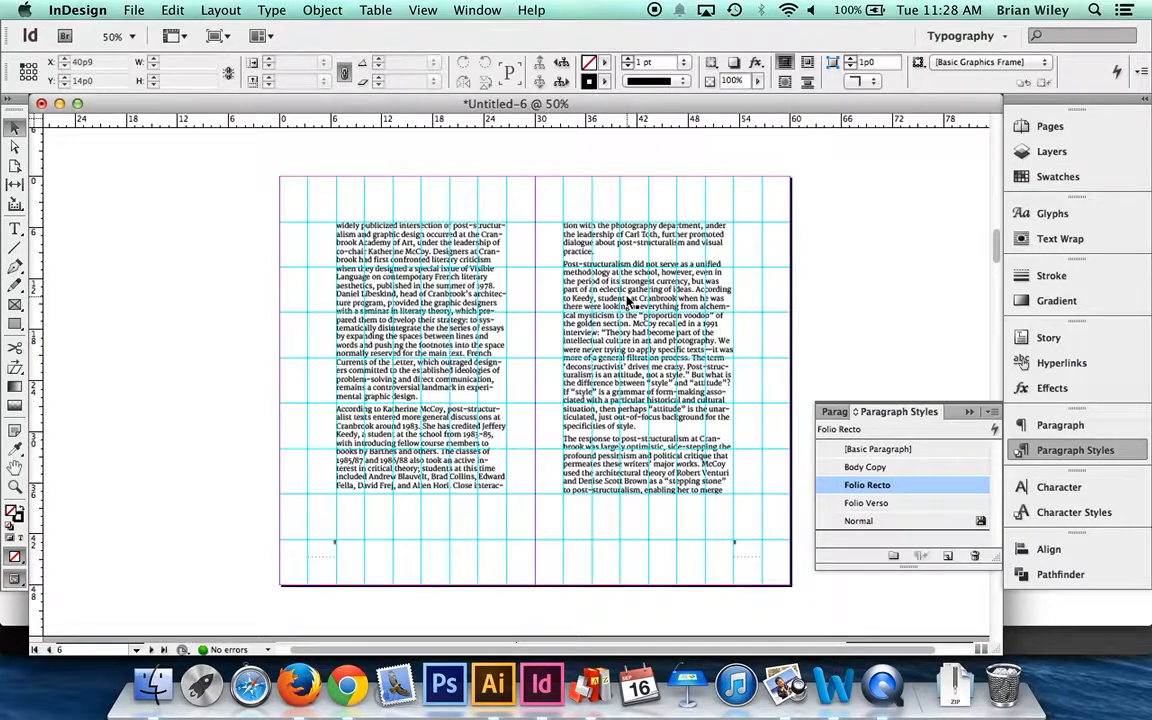